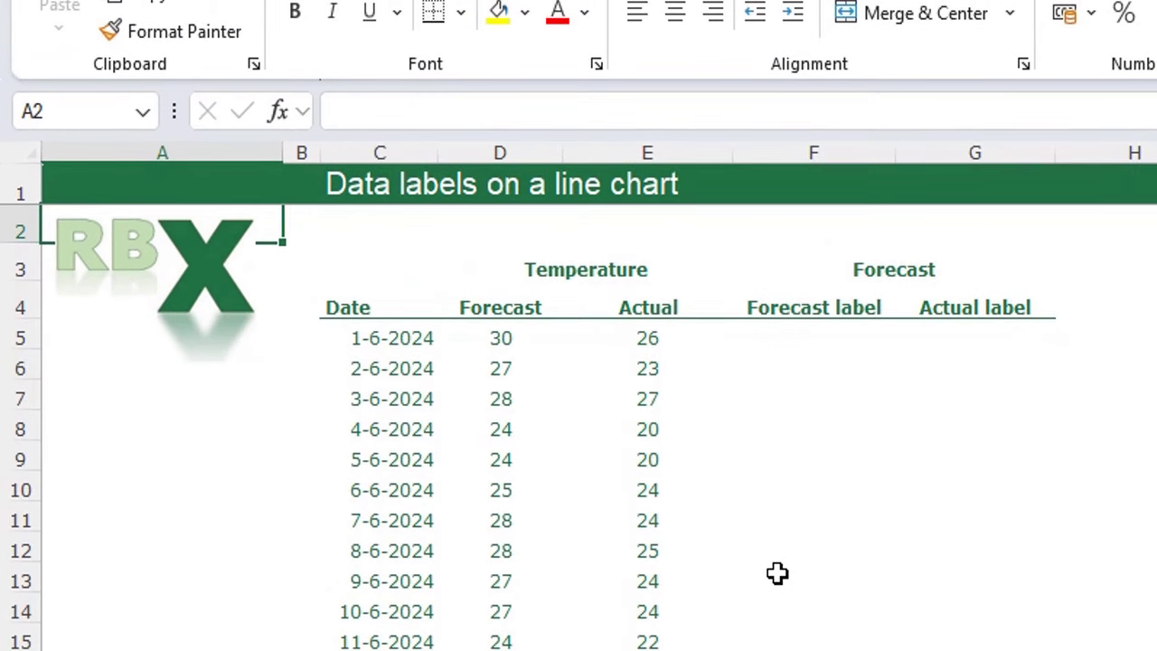
# Step: Enter =IF(C5=MAX($C$5:$C$34);D5;0) in F5 to return the forecast only for the latest date
pyautogui.click(821, 340)
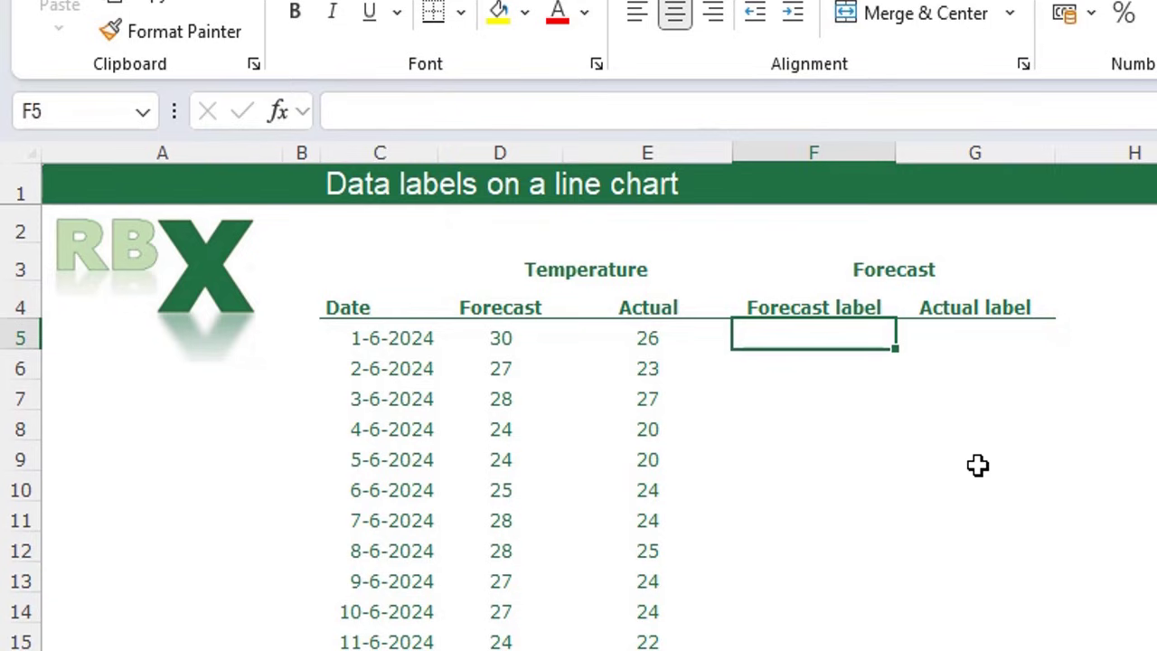
pyautogui.write('=IF')
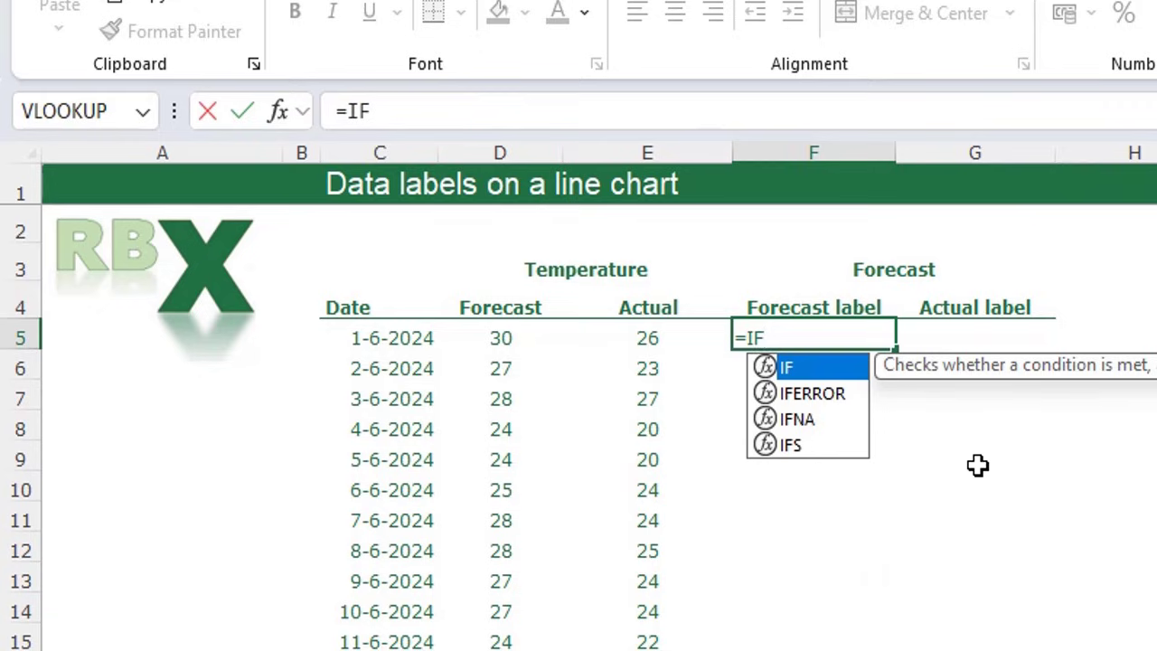
pyautogui.write('(')
pyautogui.press('Left')
pyautogui.press('Left')
pyautogui.press('Left')
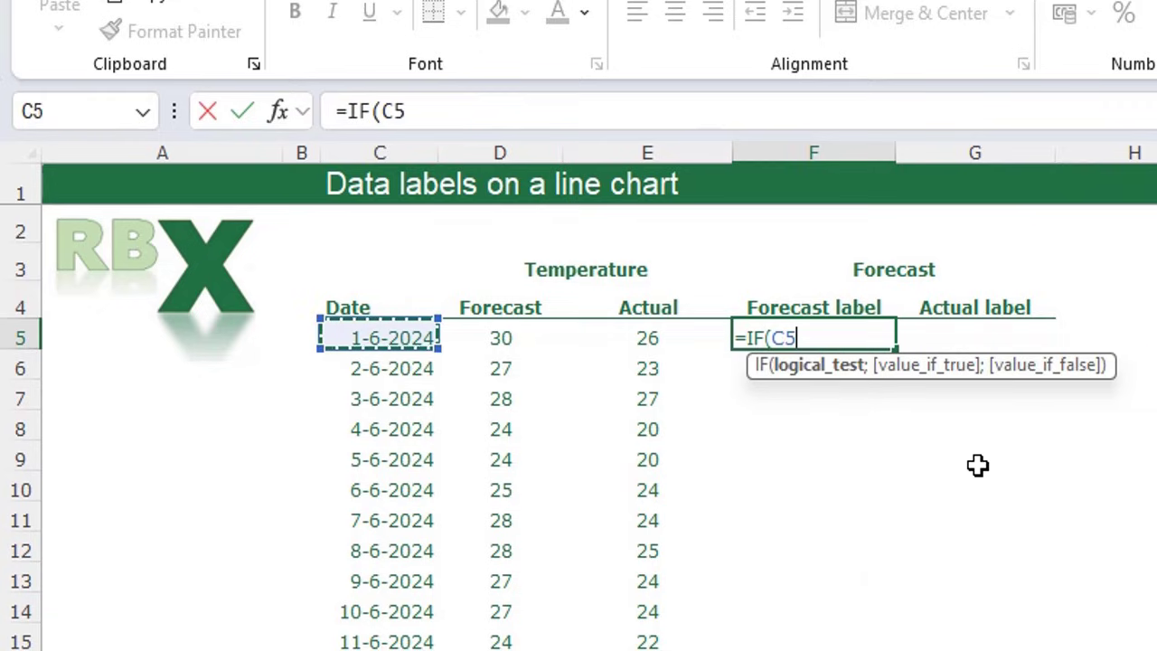
pyautogui.write('=MA')
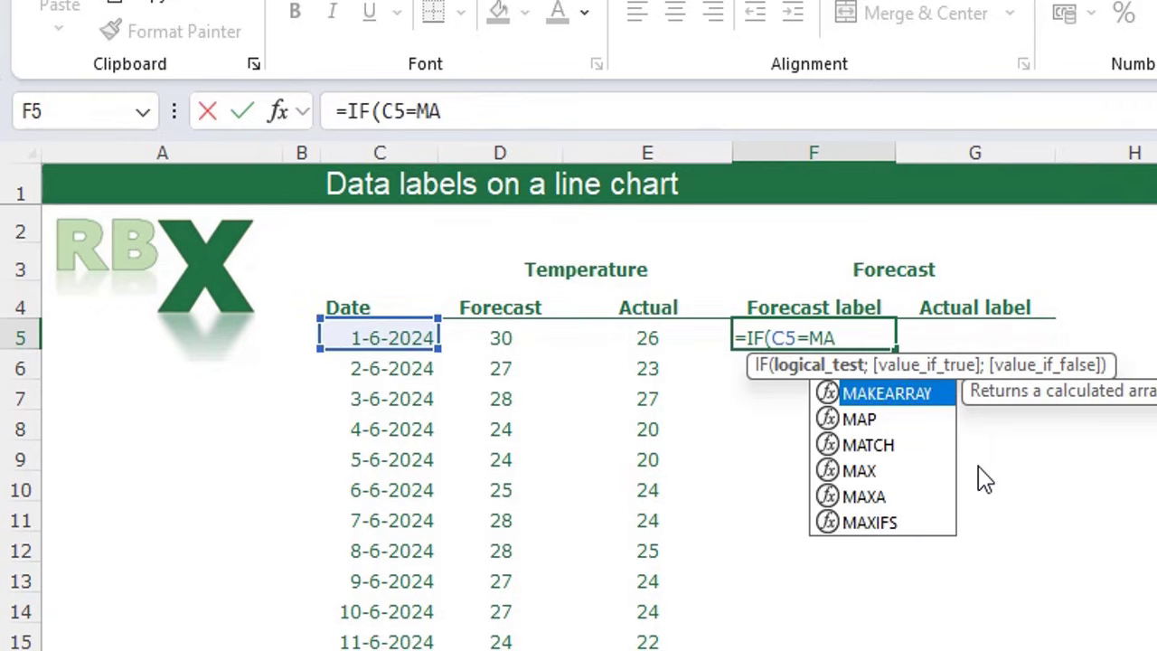
pyautogui.write('X(')
pyautogui.press('Left')
pyautogui.press('Left')
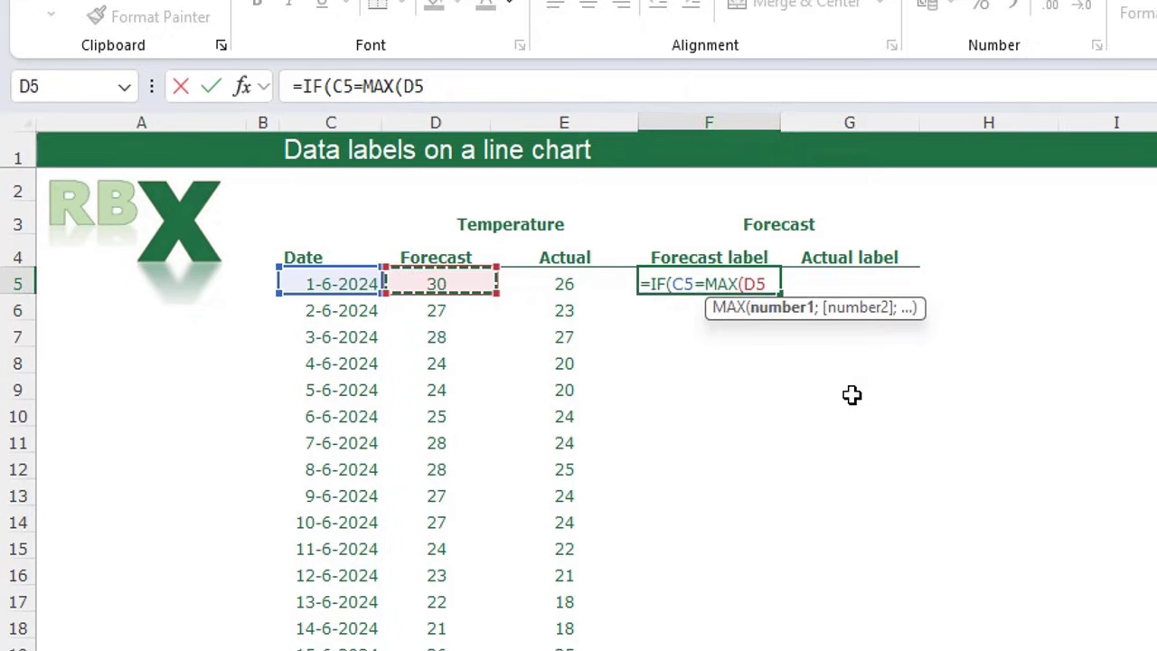
pyautogui.press('Left')
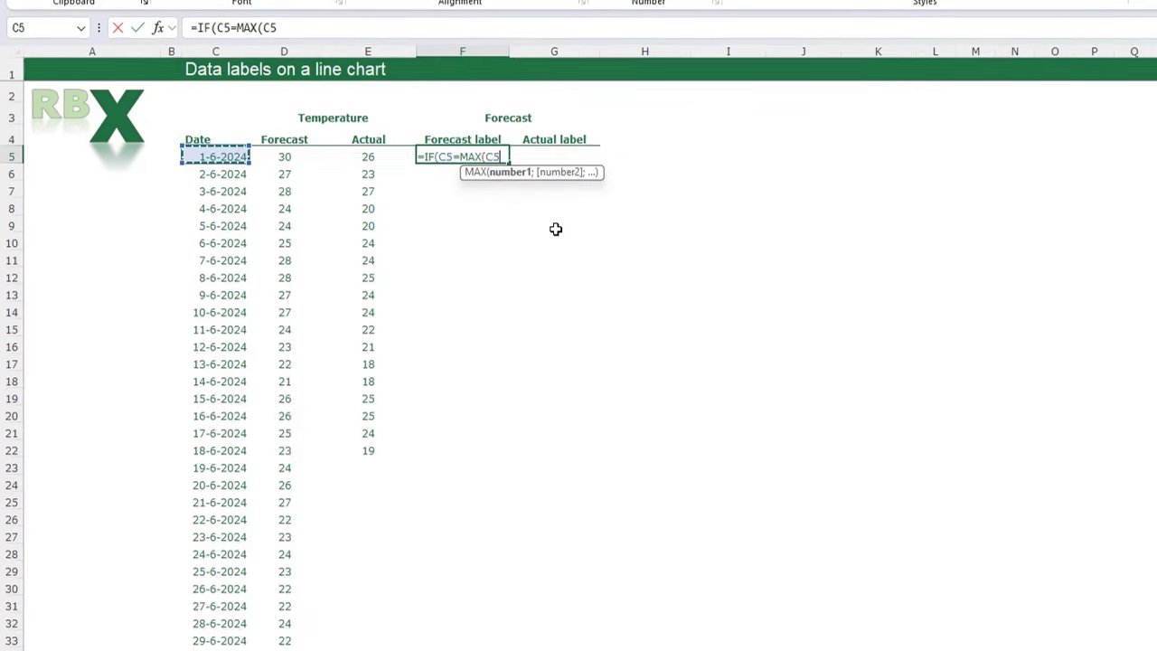
pyautogui.hotkey('shift', 'Down')
pyautogui.hotkey('shift', 'Down')
pyautogui.hotkey('shift', 'Down')
pyautogui.hotkey('shift', 'Down')
pyautogui.hotkey('shift', 'Down')
pyautogui.hotkey('shift', 'Down')
pyautogui.hotkey('shift', 'Down')
pyautogui.hotkey('shift', 'Down')
pyautogui.hotkey('shift', 'Down')
pyautogui.hotkey('shift', 'Down')
pyautogui.hotkey('shift', 'Down')
pyautogui.hotkey('shift', 'Down')
pyautogui.hotkey('shift', 'Down')
pyautogui.hotkey('shift', 'Down')
pyautogui.hotkey('shift', 'Down')
pyautogui.hotkey('shift', 'Down')
pyautogui.hotkey('shift', 'Down')
pyautogui.hotkey('shift', 'Down')
pyautogui.hotkey('shift', 'Down')
pyautogui.hotkey('shift', 'Down')
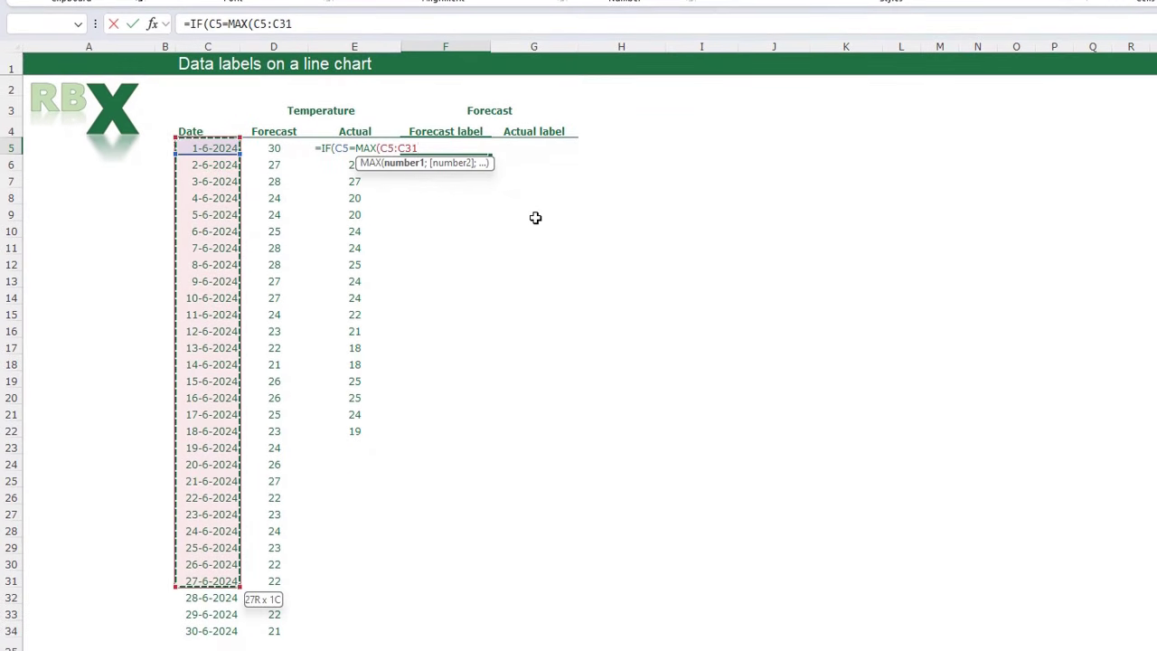
pyautogui.hotkey('shift', 'Down')
pyautogui.hotkey('shift', 'Down')
pyautogui.hotkey('shift', 'Down')
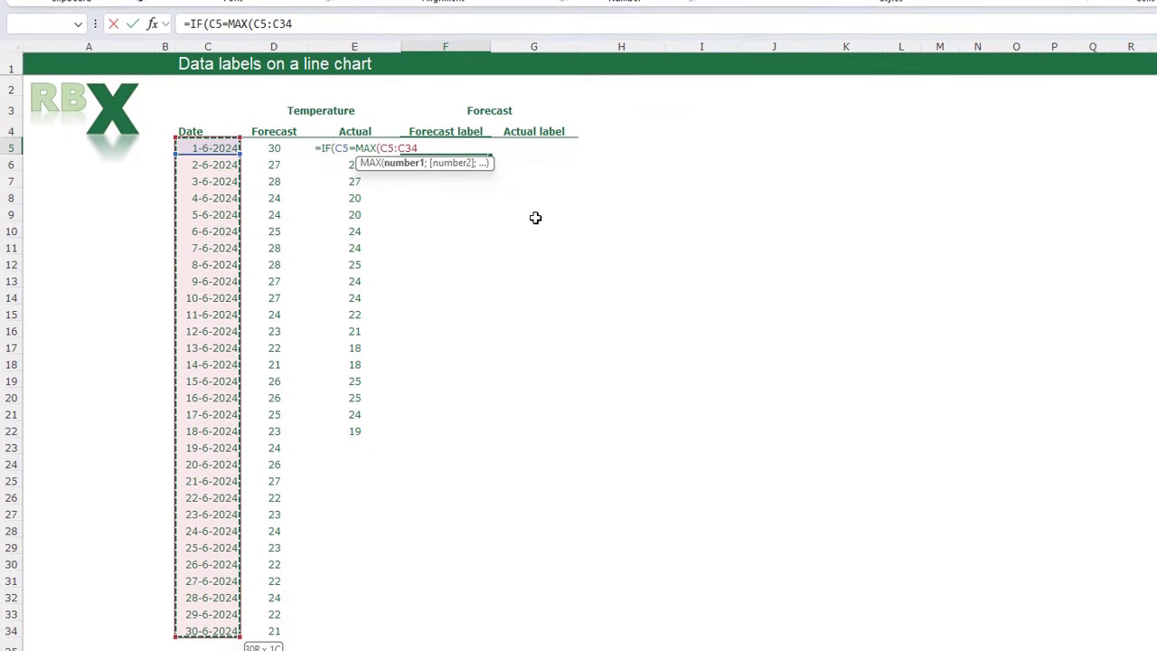
pyautogui.press('F4')
pyautogui.write(');')
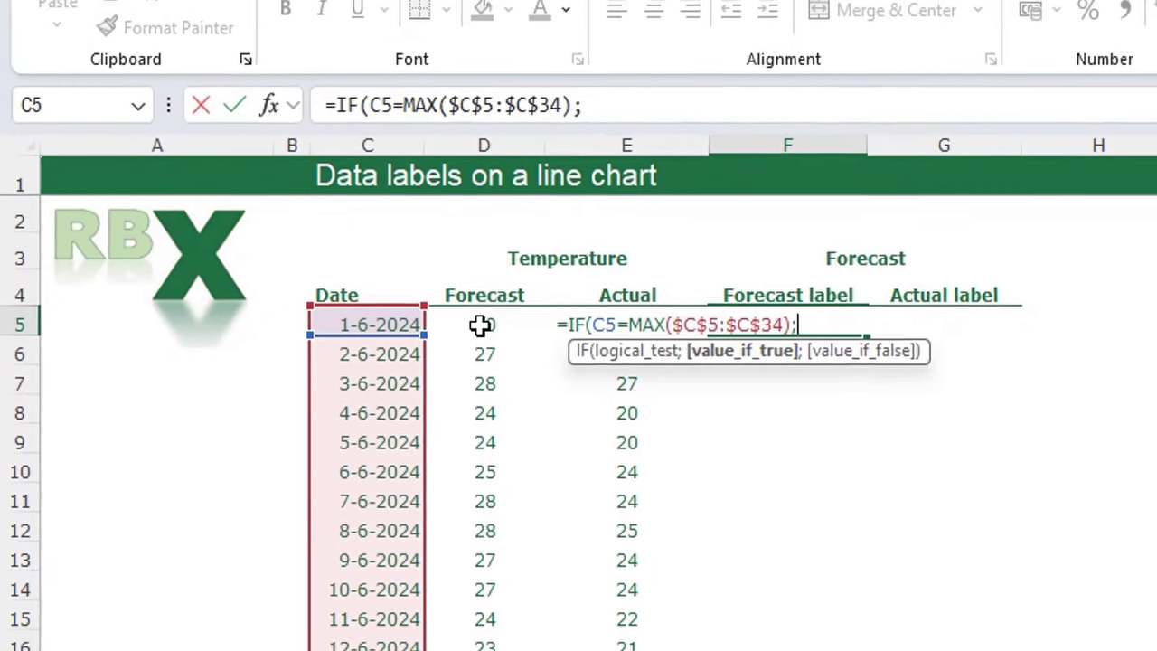
pyautogui.click(274, 149)
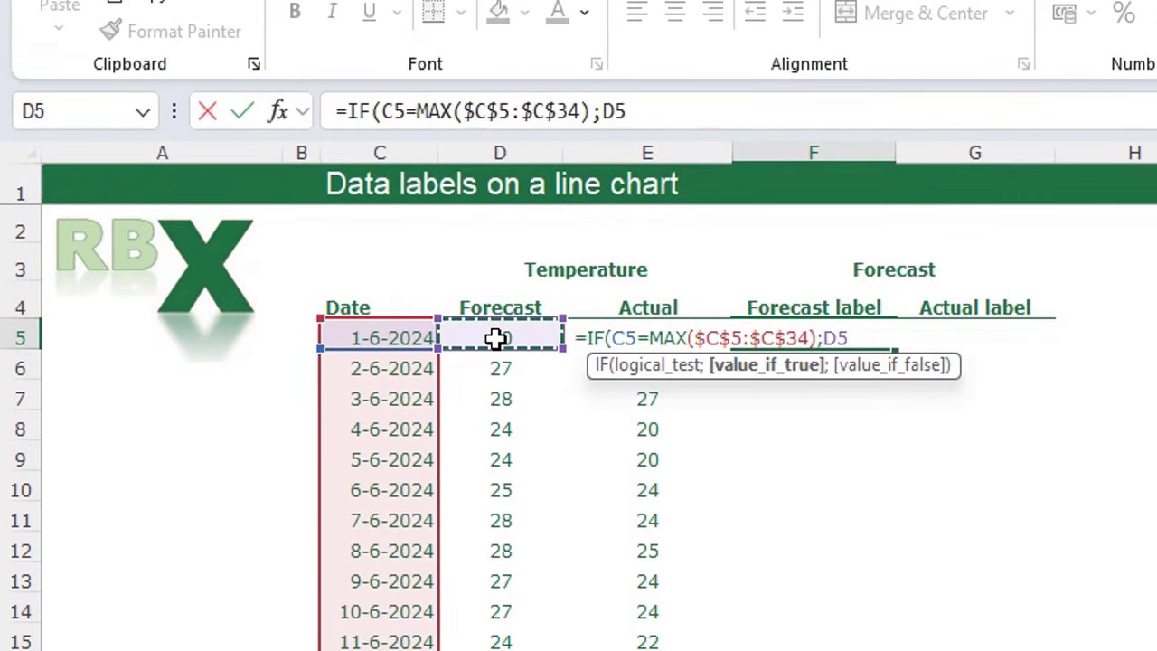
pyautogui.write(';0')
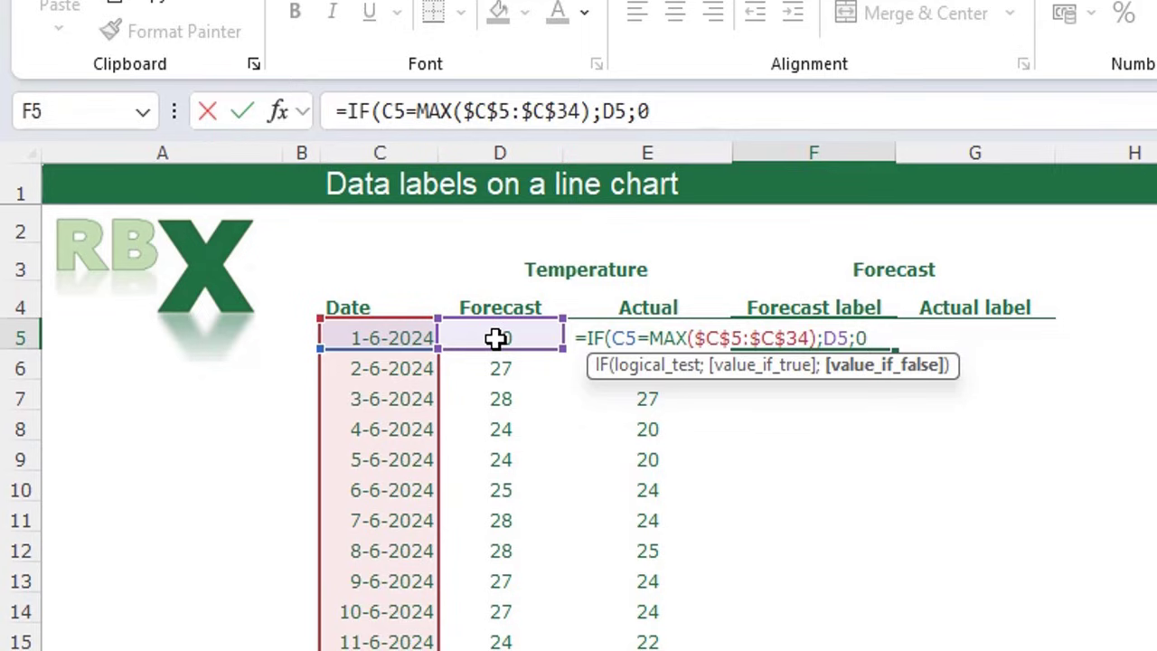
pyautogui.write(')')
pyautogui.press('Return')
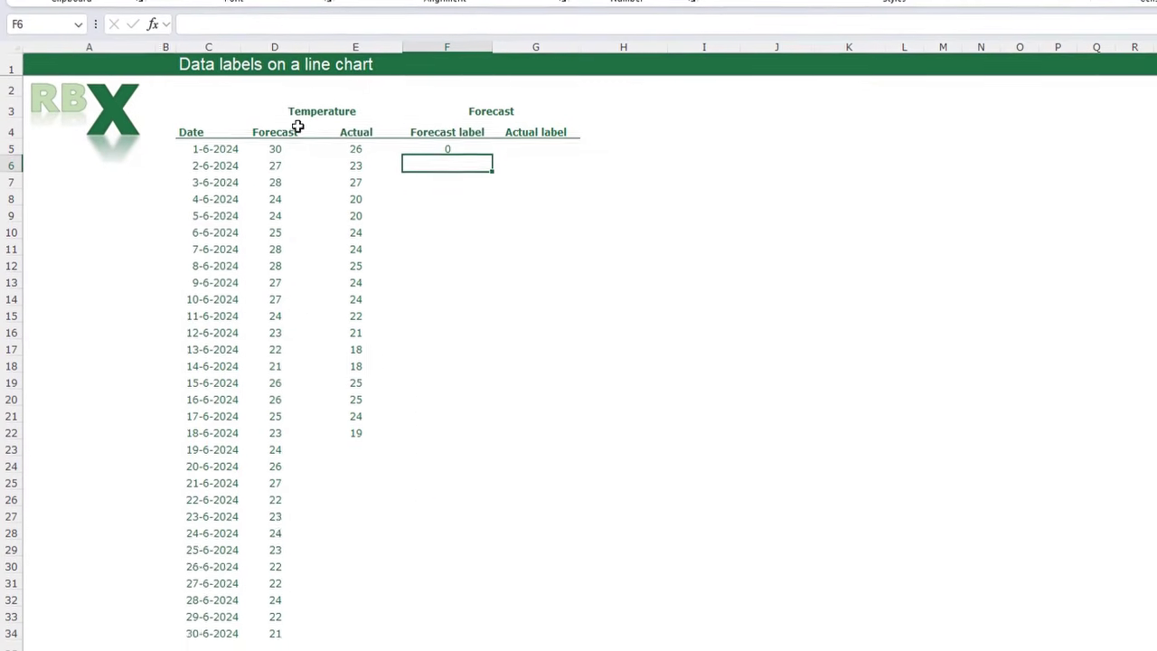
# Step: Copy the F5 formula down to F34 and check the copied formula in F14
pyautogui.click(813, 337)
pyautogui.doubleClick(899, 352)
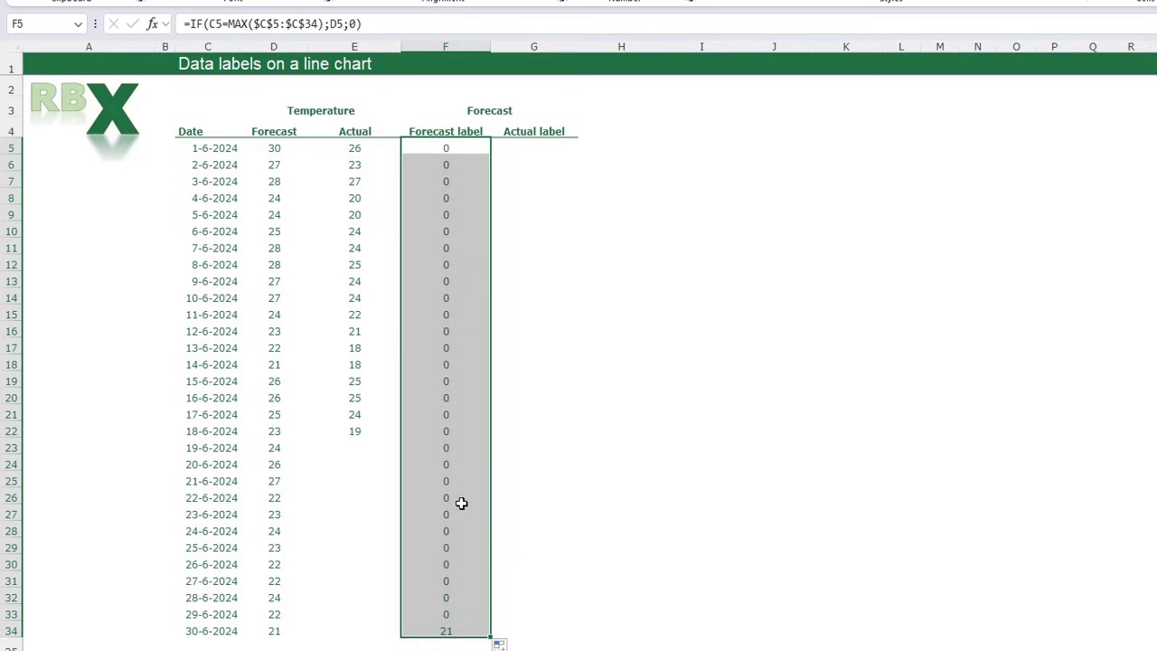
pyautogui.click(452, 297)
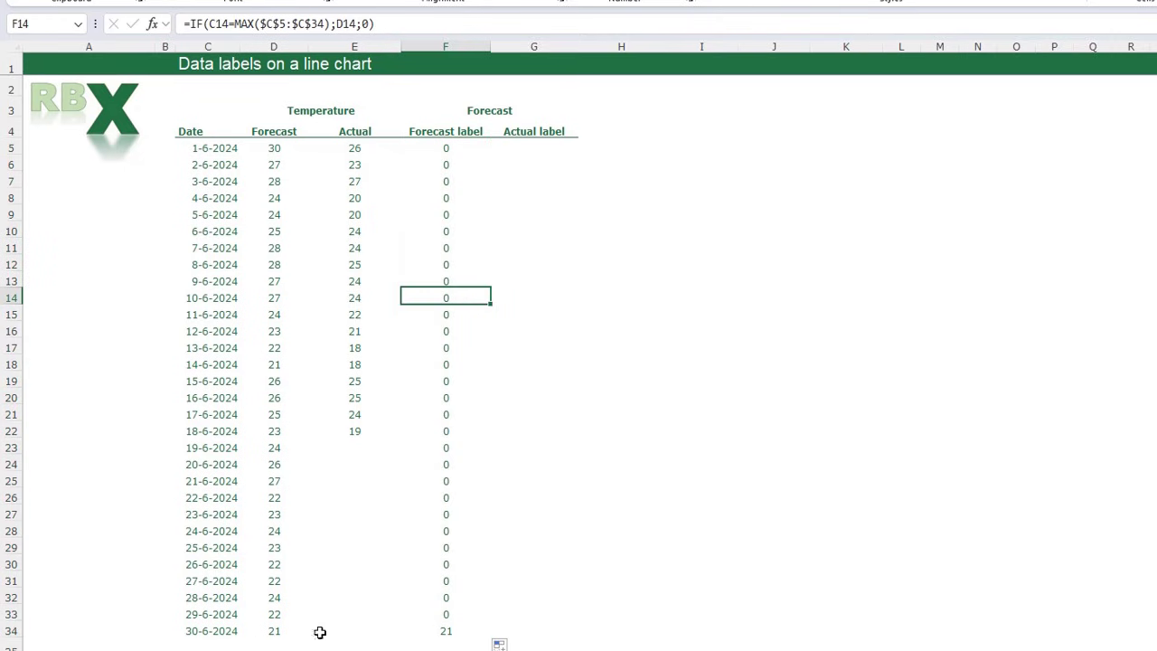
pyautogui.click(536, 149)
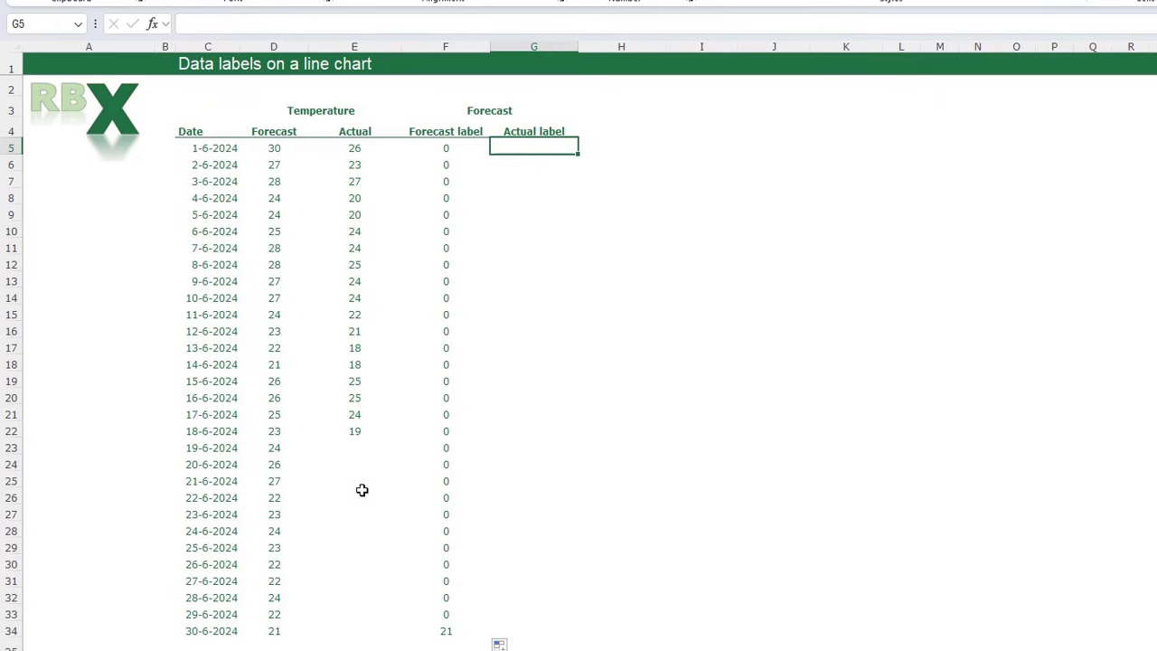
# Step: Start G5's formula comparing C5 against MAXIFS over the locked date range $C$5:$C$34
pyautogui.click(353, 429)
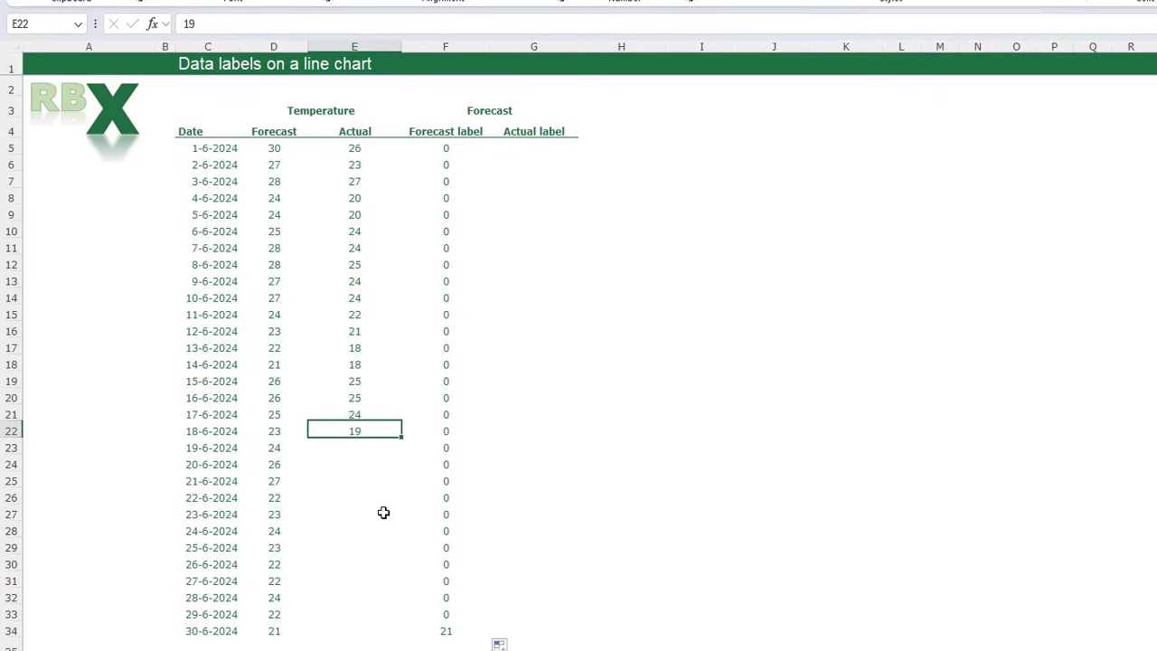
pyautogui.click(516, 152)
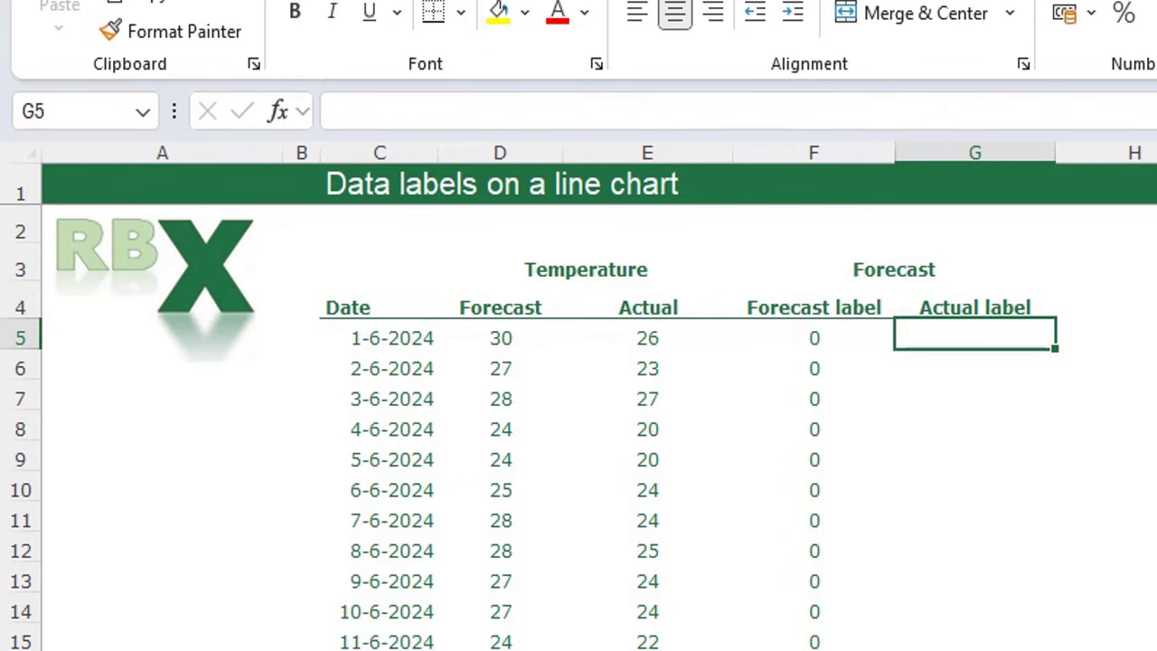
pyautogui.write('=IF')
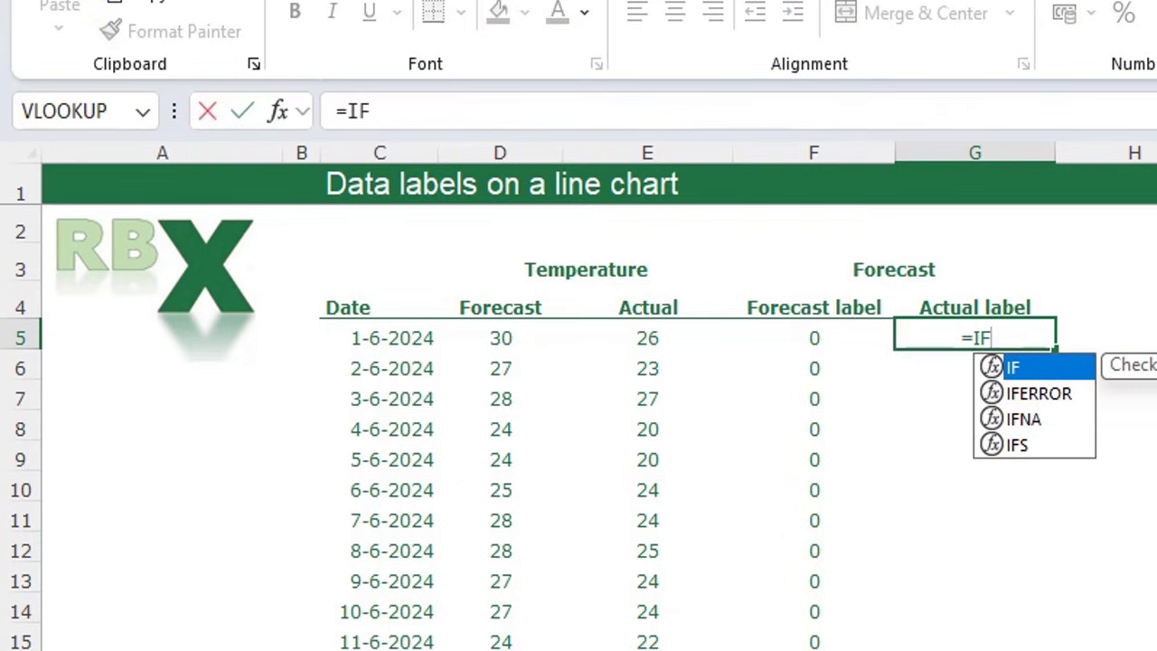
pyautogui.write('(')
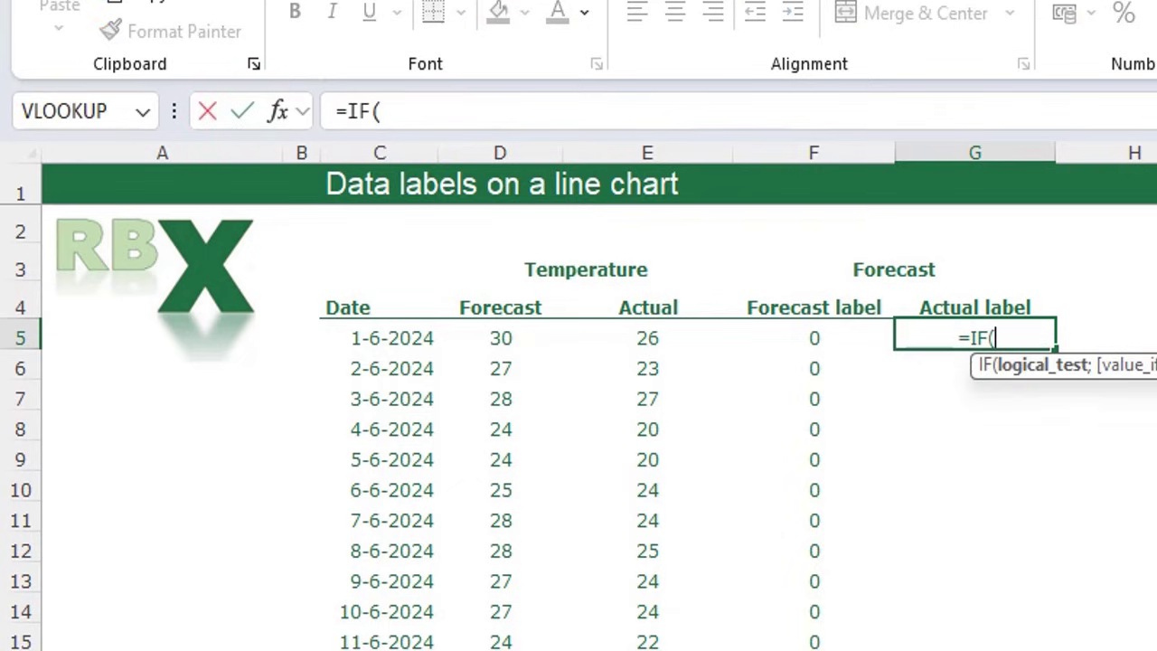
pyautogui.click(387, 337)
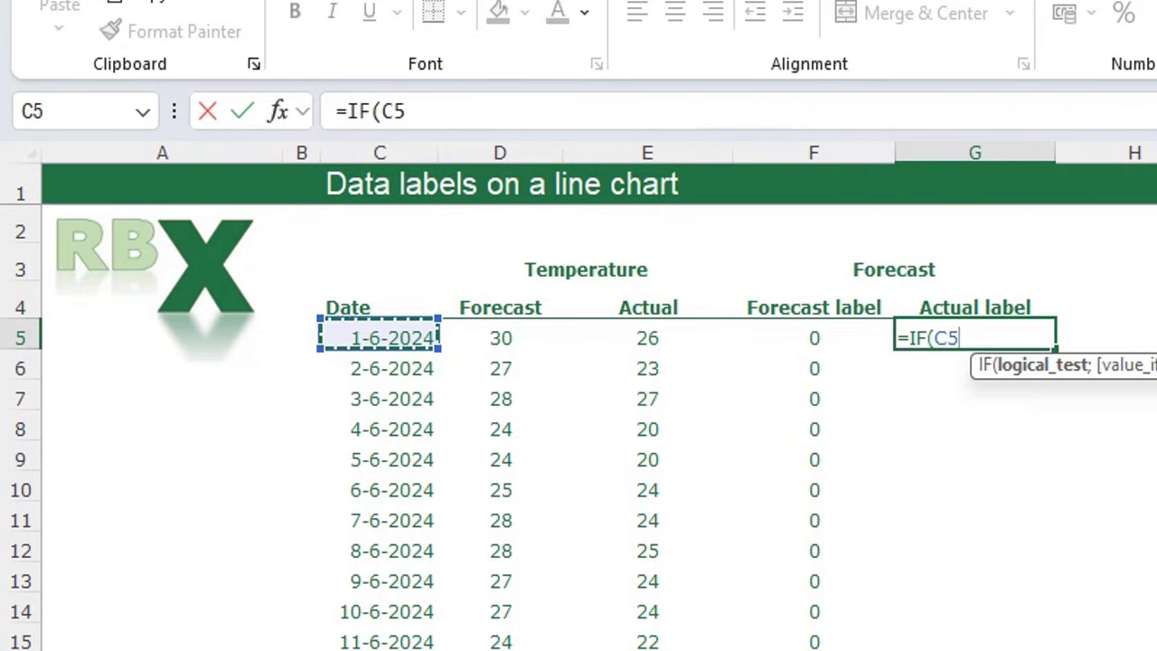
pyautogui.write('=')
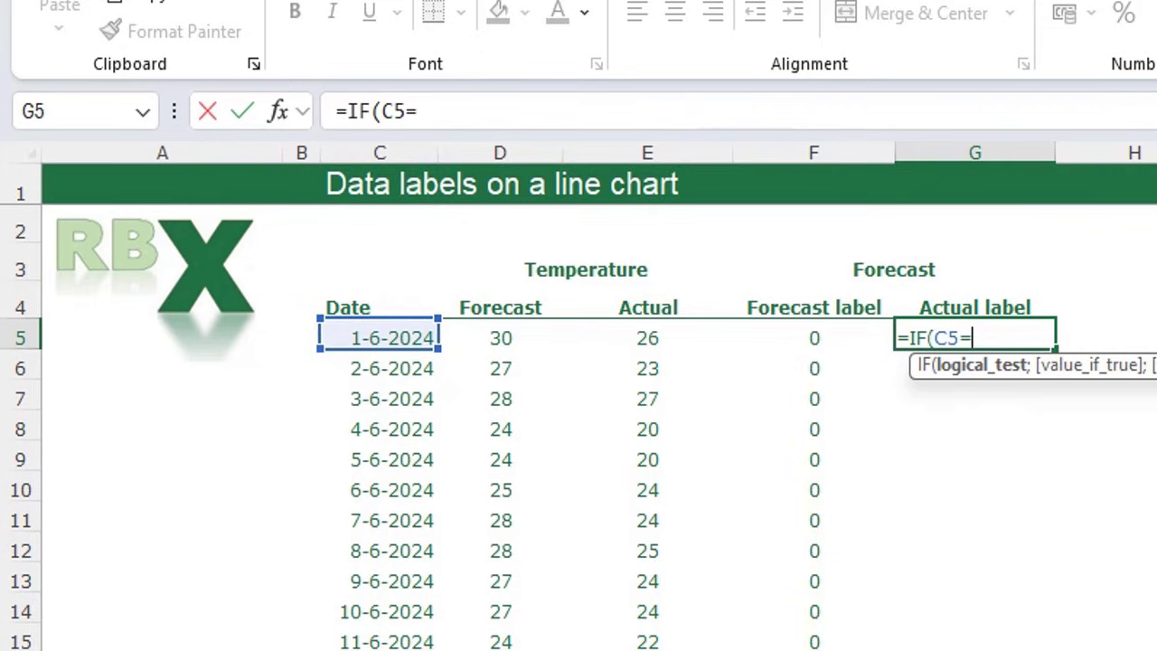
pyautogui.write('MAXIFS')
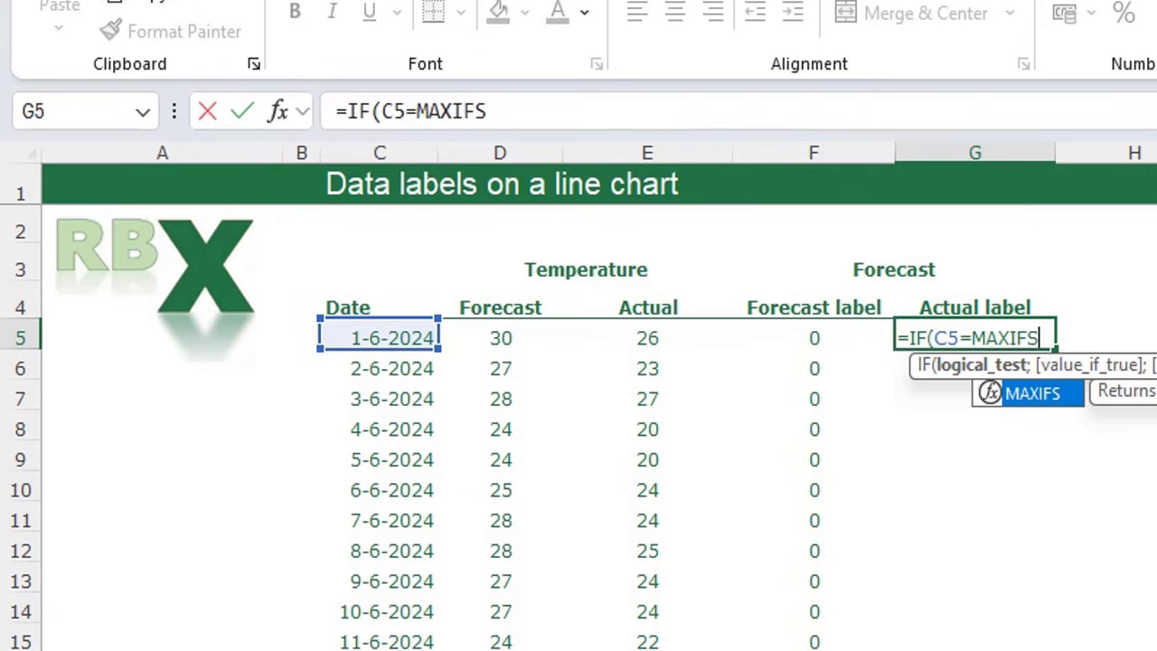
pyautogui.write('(')
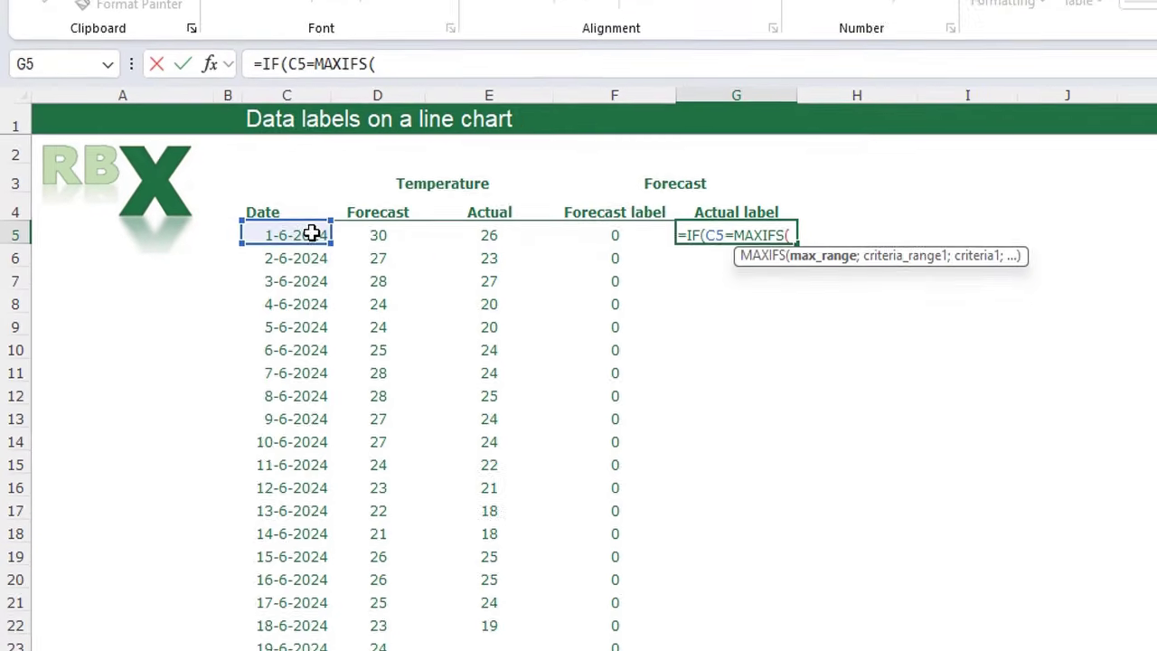
pyautogui.moveTo(382, 338); pyautogui.dragTo(404, 399)
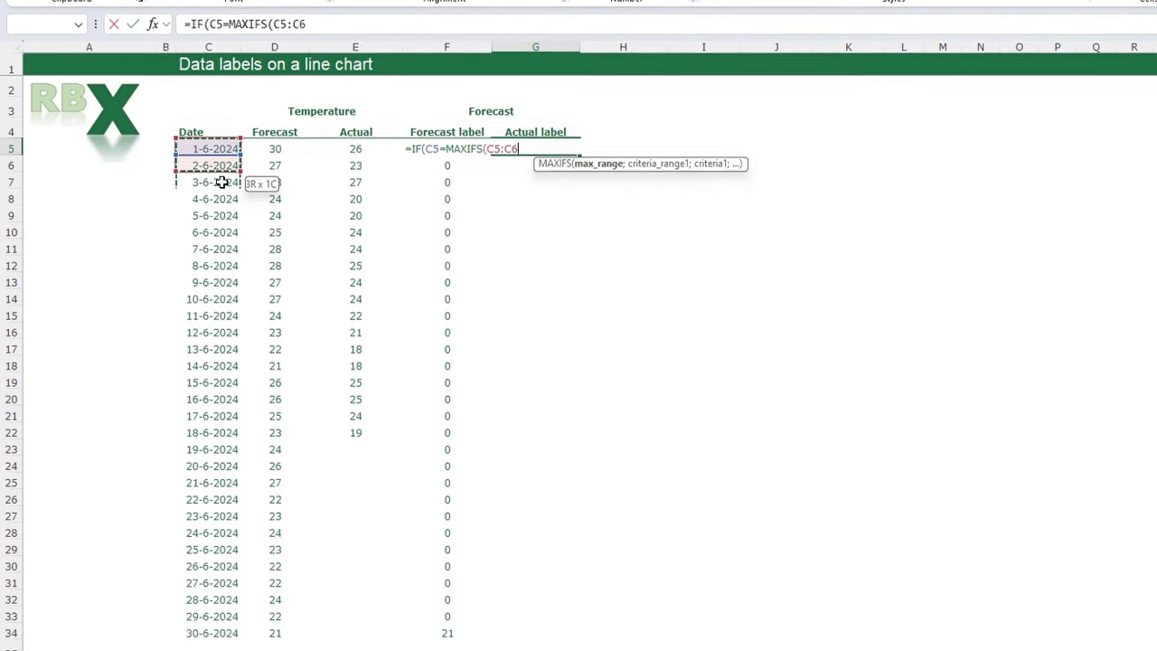
pyautogui.moveTo(222, 183); pyautogui.dragTo(206, 631)
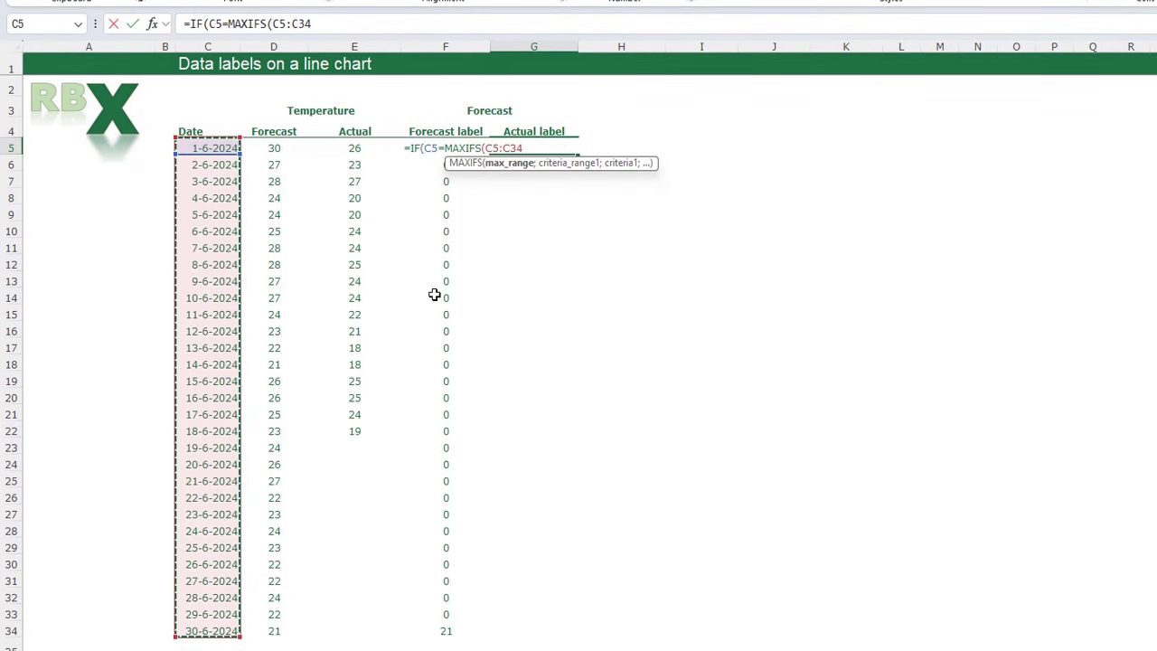
pyautogui.press('F4')
# Step: Add the non-blank criterion on $E$5:$E$34 and return E5 when true, else 0
pyautogui.write(';')
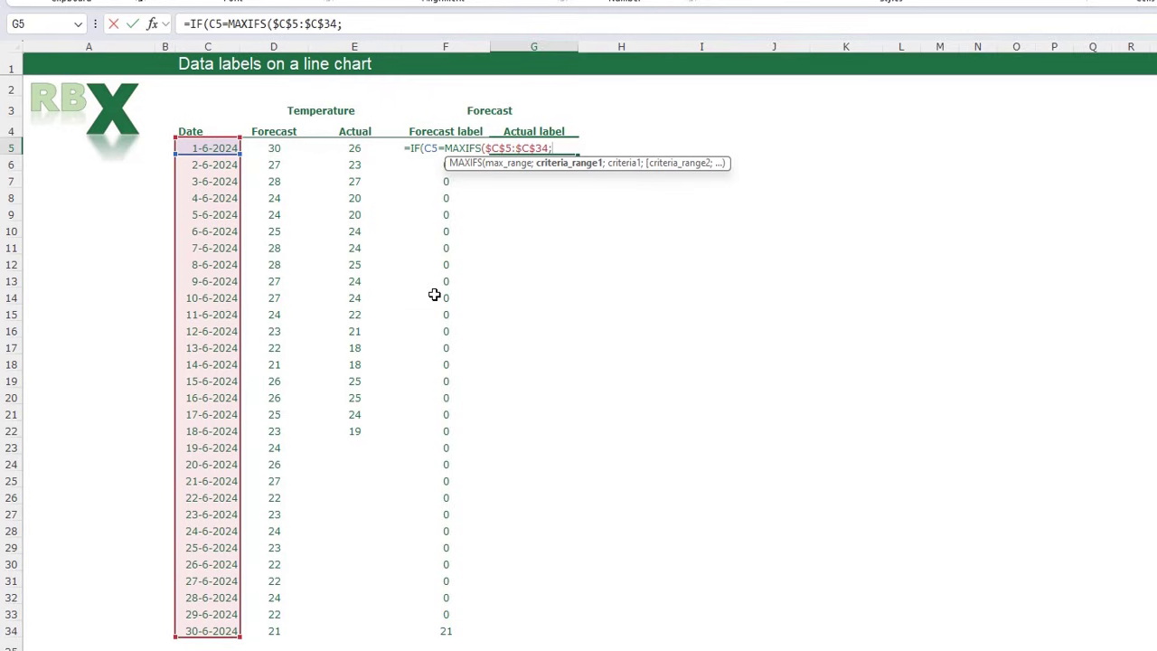
pyautogui.moveTo(351, 149); pyautogui.dragTo(335, 629)
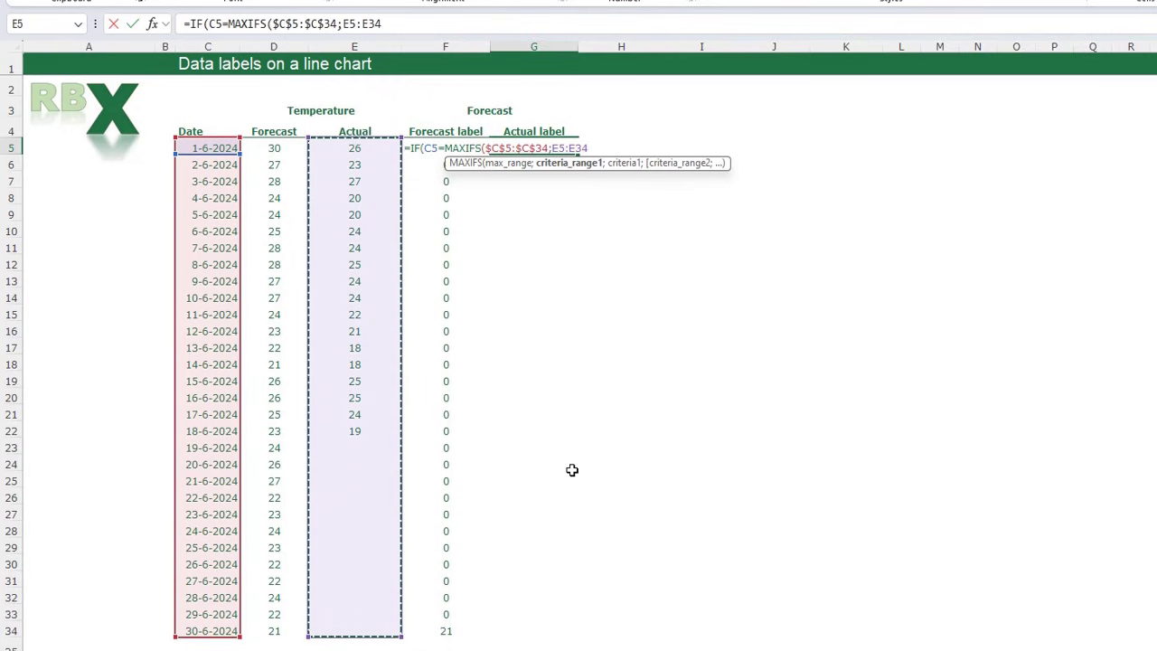
pyautogui.press('F4')
pyautogui.write(';')
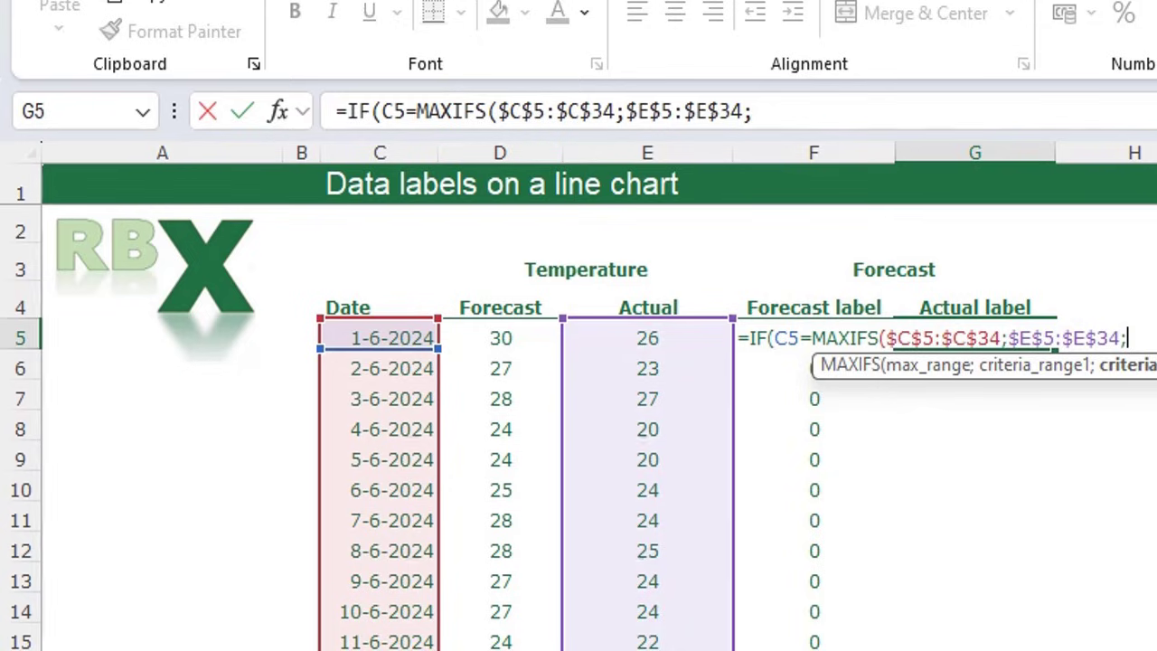
pyautogui.write('"<>"&""')
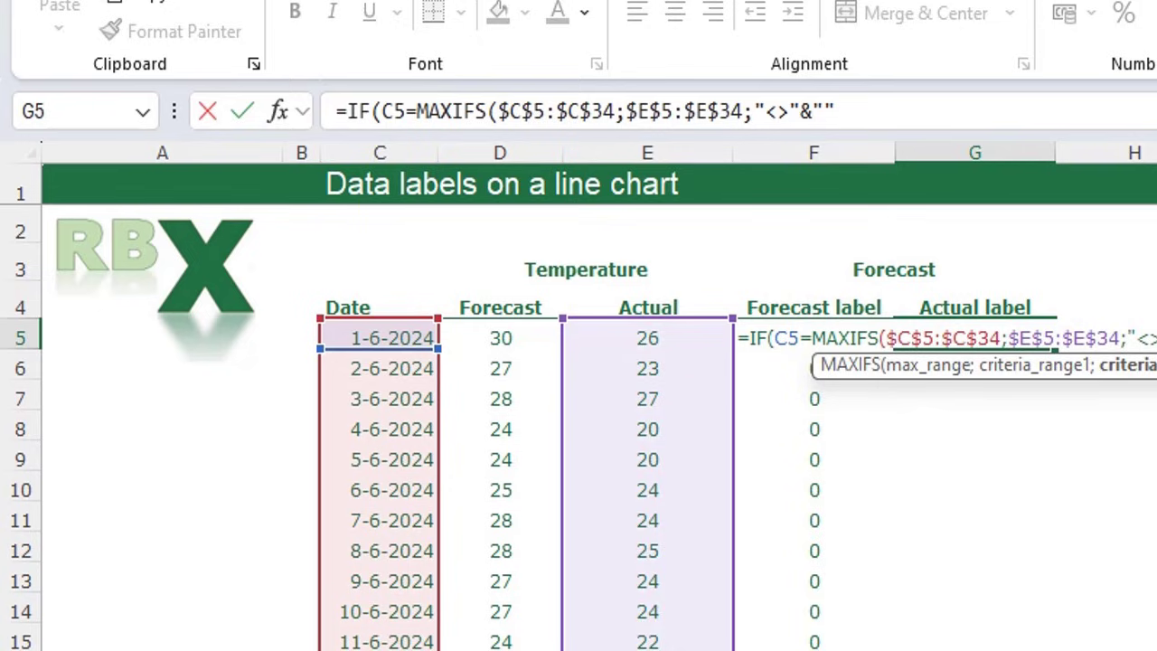
pyautogui.write('<>"&"")')
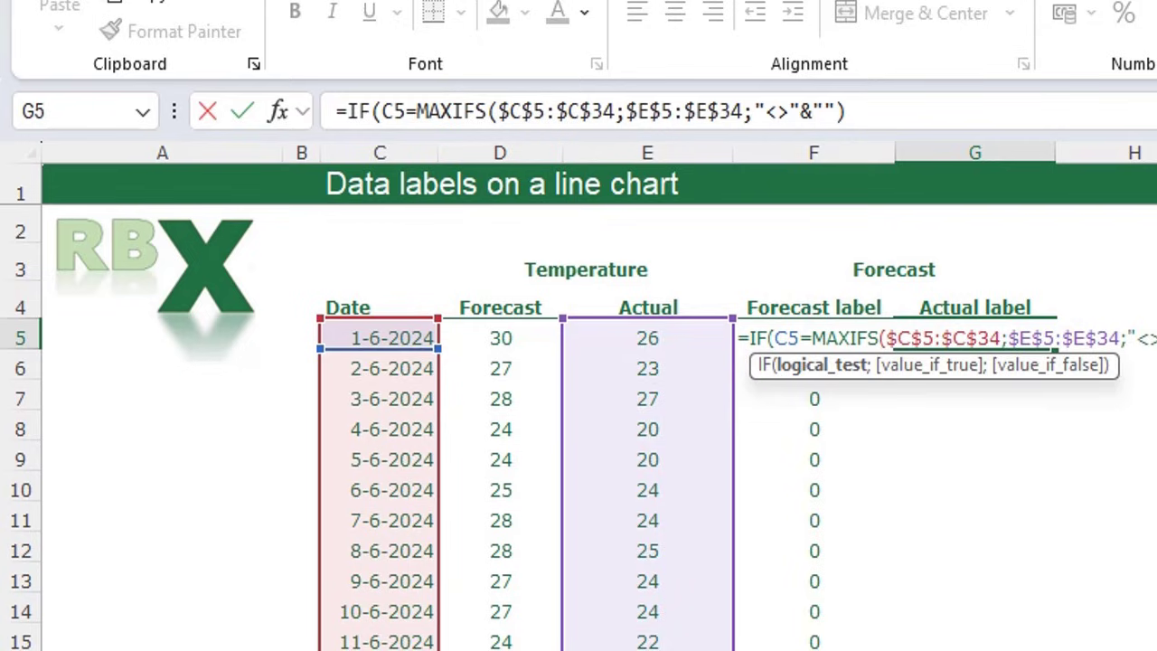
pyautogui.write(';')
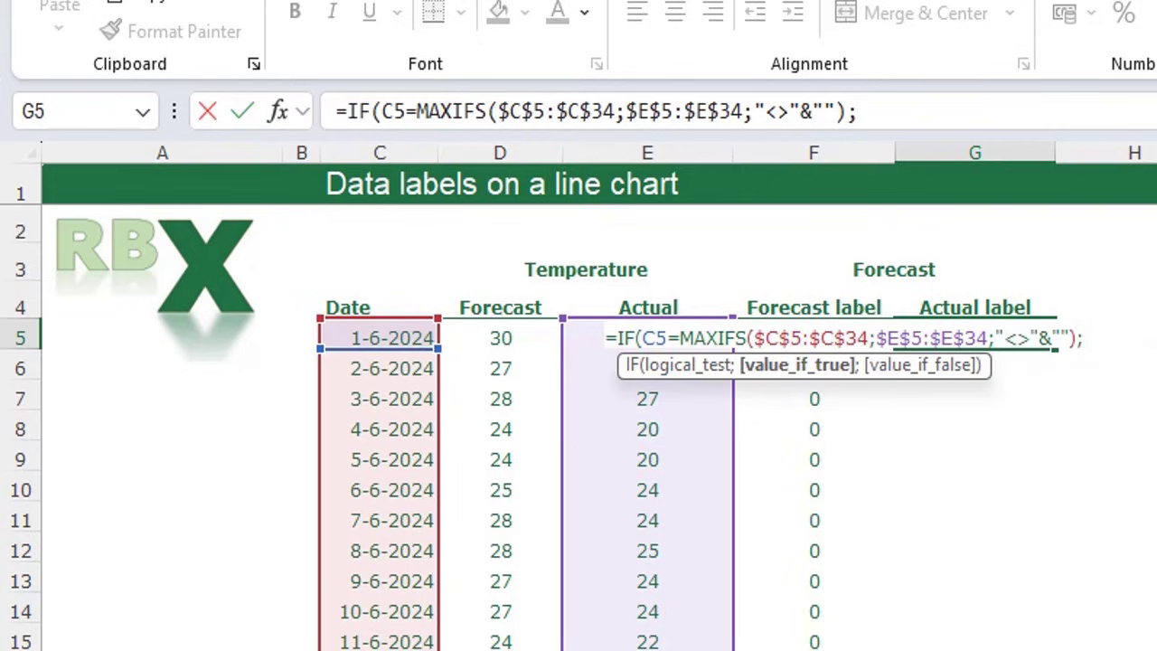
pyautogui.click(583, 337)
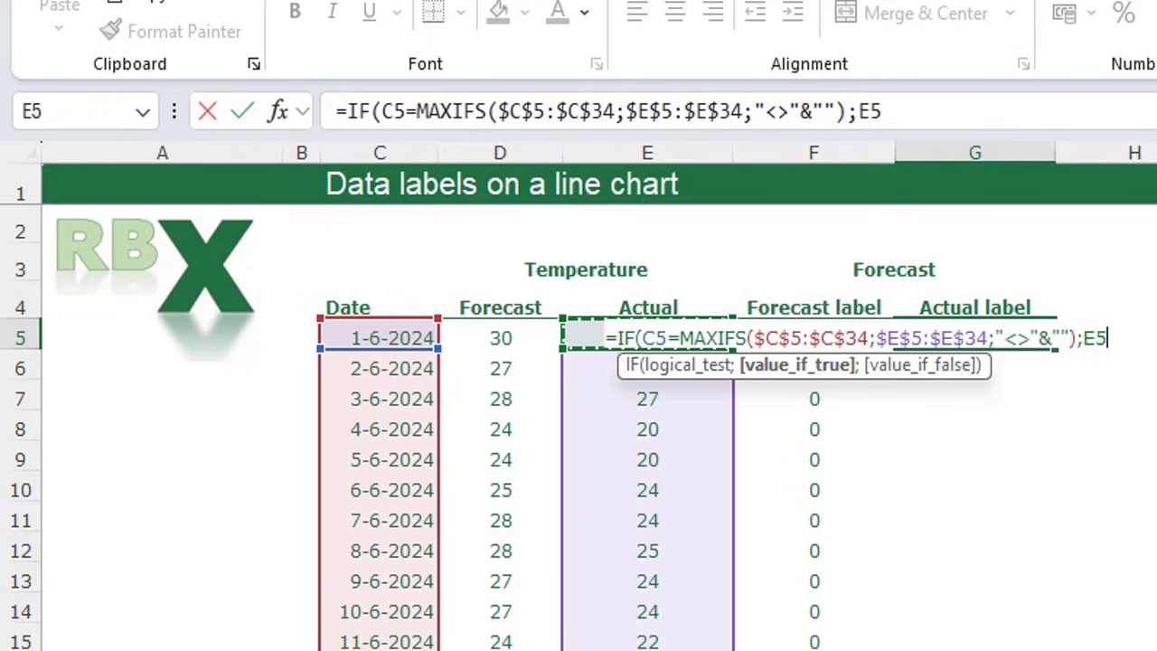
pyautogui.write(';')
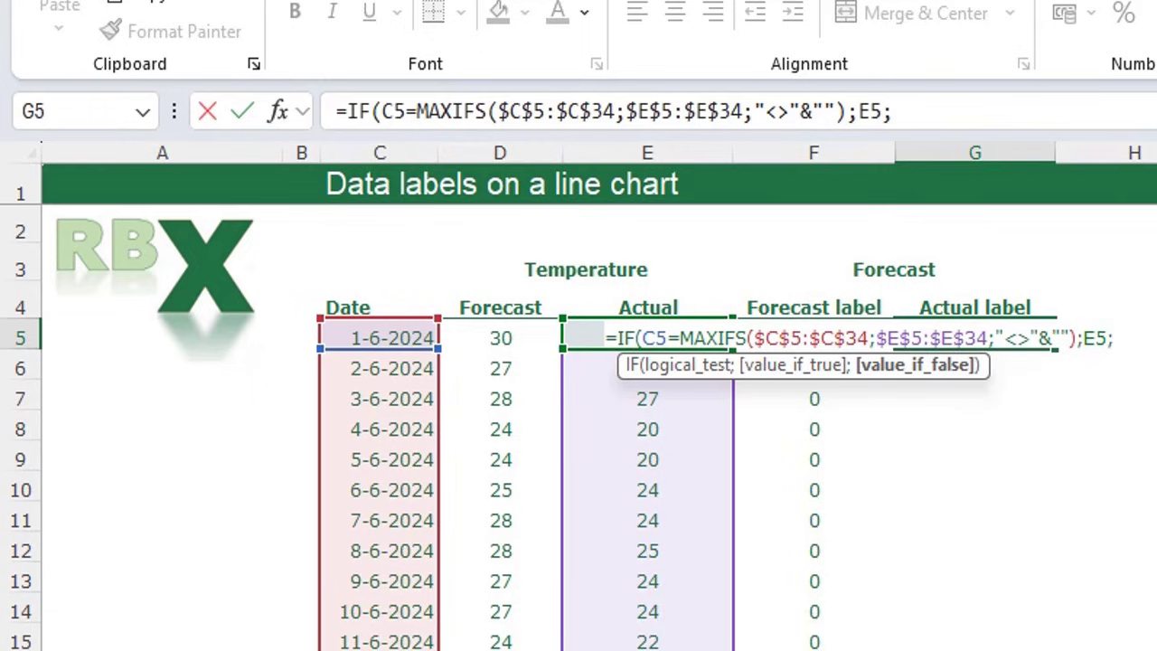
pyautogui.write('0)')
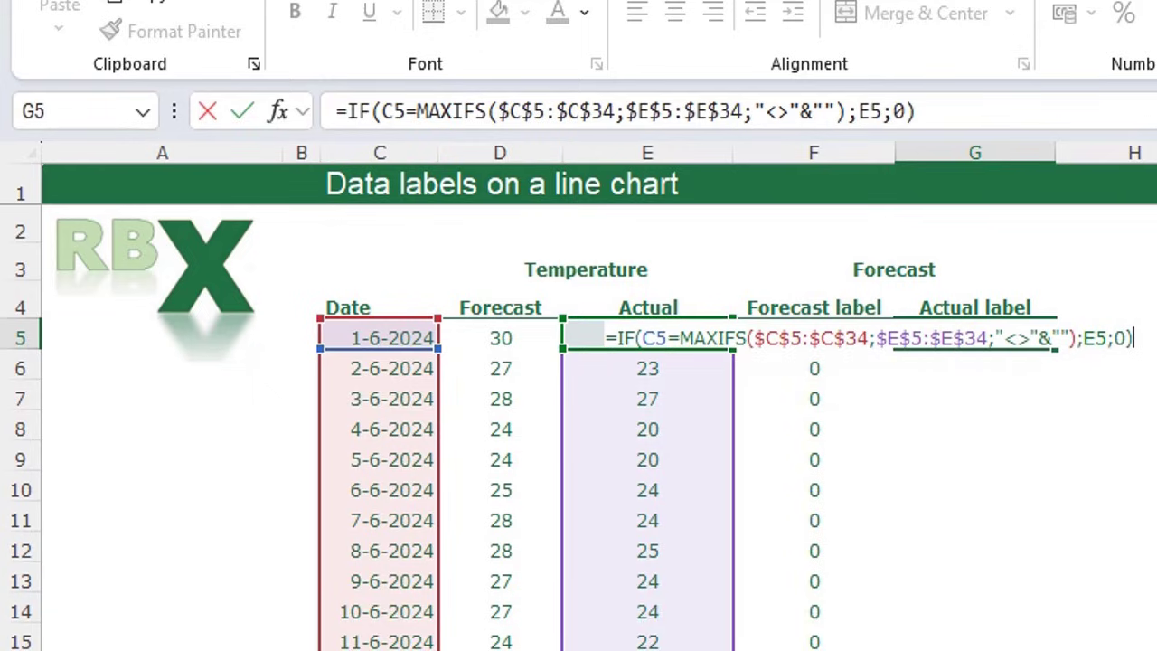
# Step: Copy the Actual label formula down to G34, confirm G22 shows 19, and select the table
pyautogui.press('Return')
pyautogui.click(974, 337)
pyautogui.doubleClick(1056, 351)
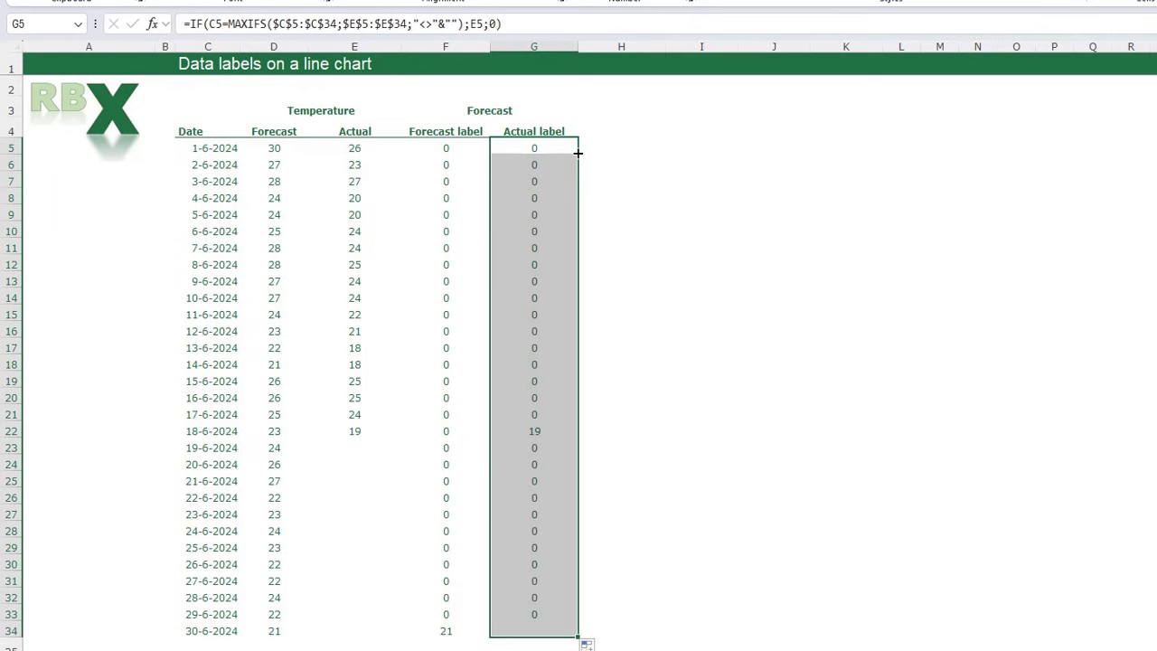
pyautogui.click(529, 256)
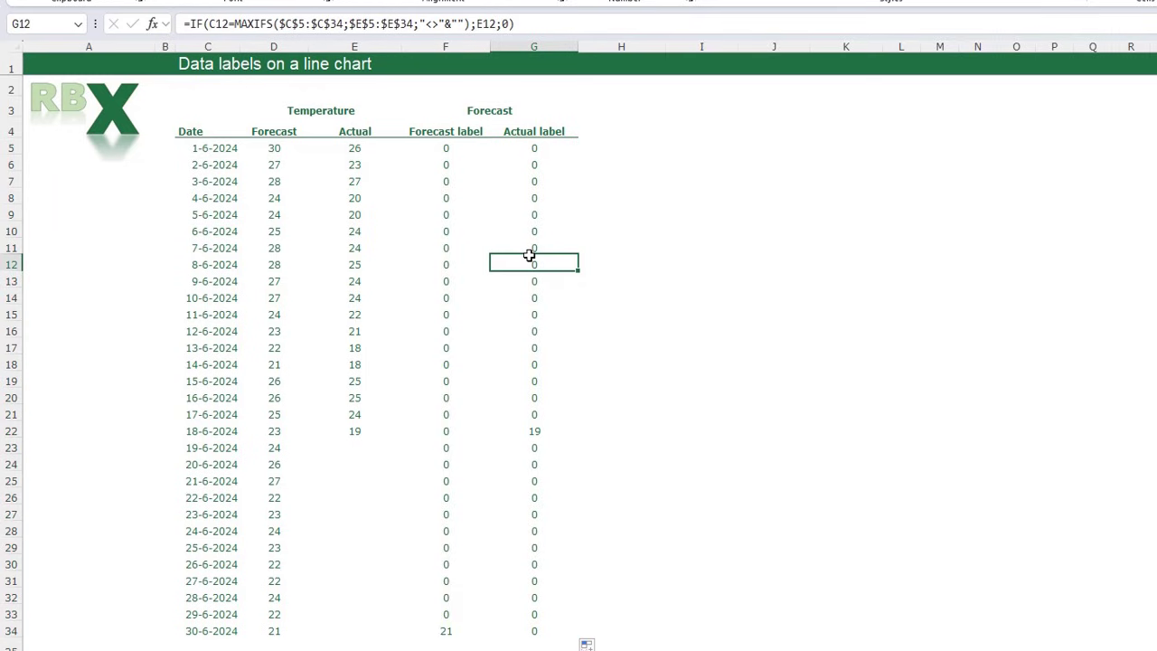
pyautogui.click(534, 432)
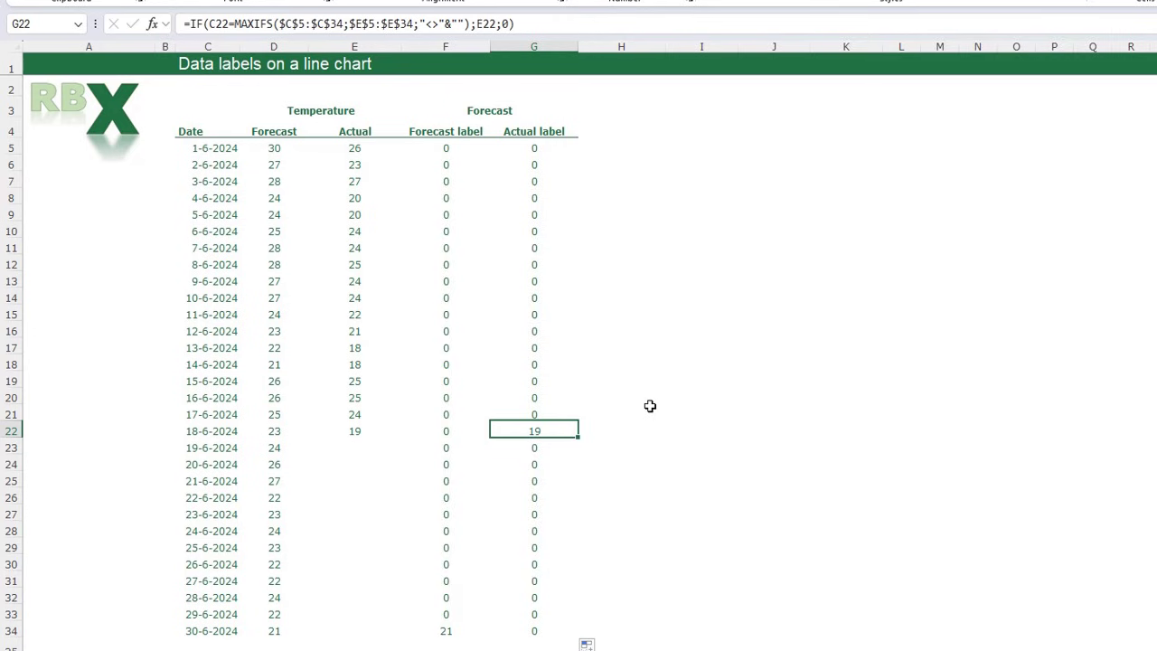
pyautogui.click(622, 181)
pyautogui.moveTo(181, 134); pyautogui.dragTo(547, 569)
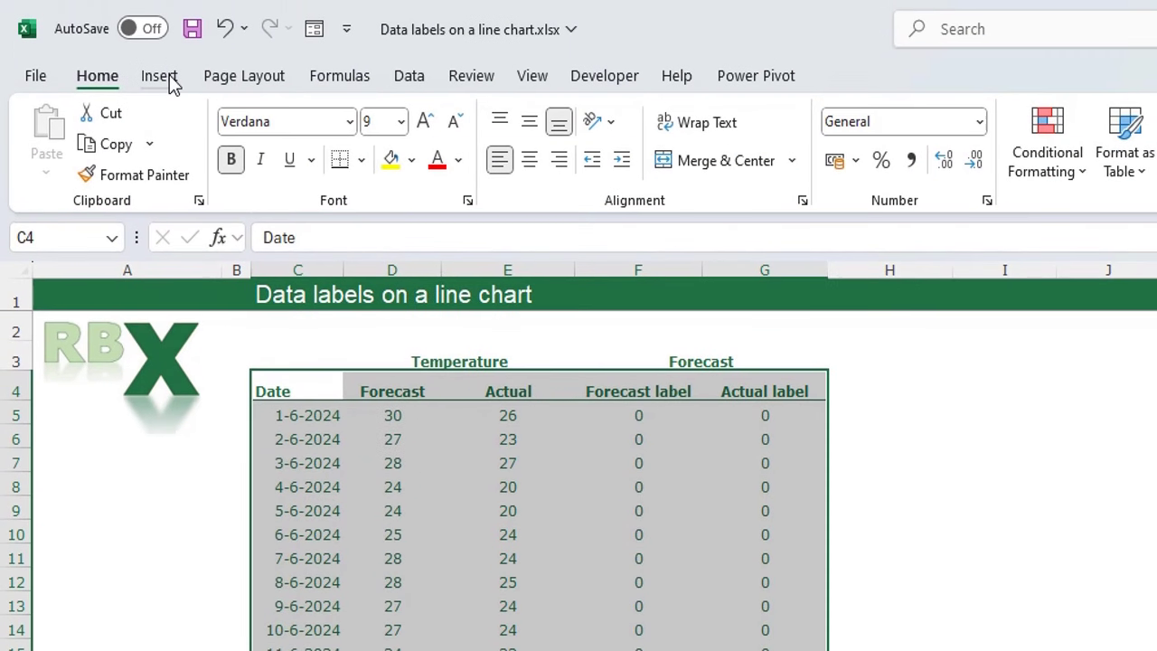
# Step: Insert a 2-D Line chart of Forecast, Actual, Forecast label and Actual label by date
pyautogui.click(161, 78)
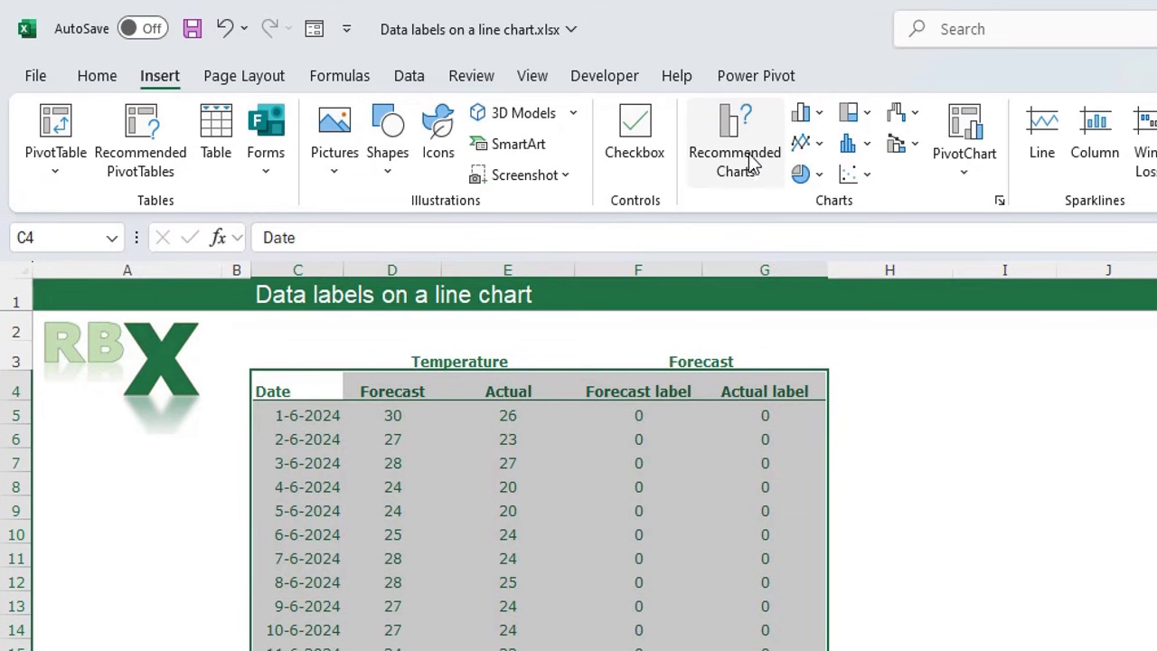
pyautogui.click(809, 143)
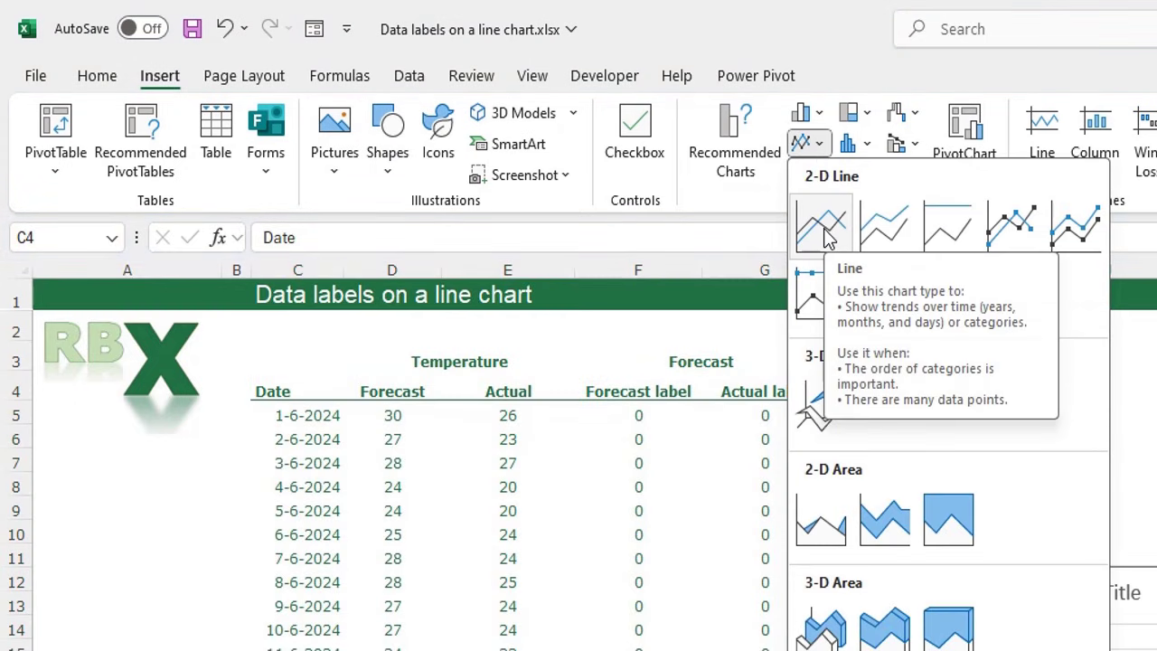
pyautogui.click(823, 227)
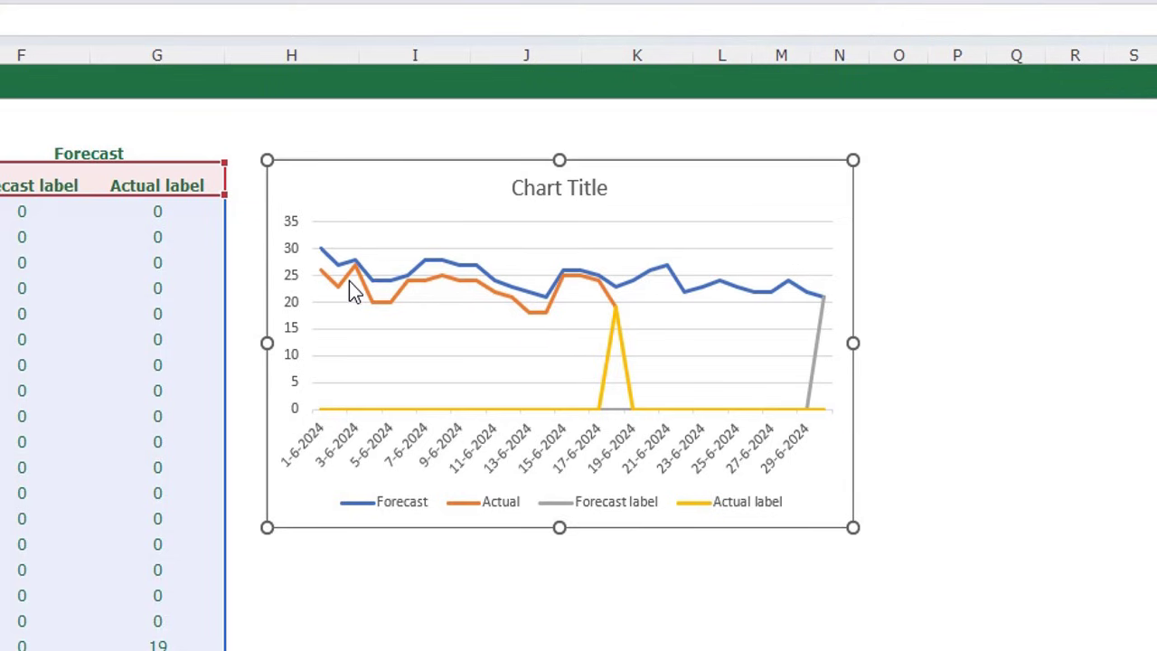
pyautogui.moveTo(441, 272)
# Step: Turn on data labels for the Actual label and Forecast label series, showing 19 and 21
pyautogui.moveTo(614, 307)
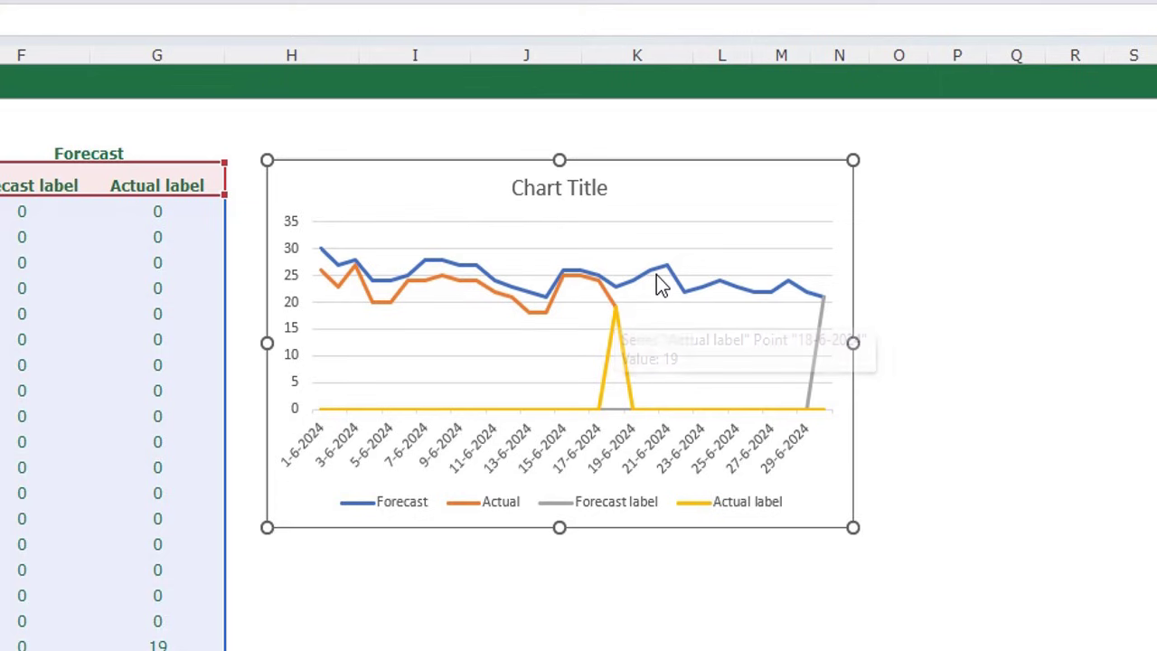
pyautogui.press('Escape')
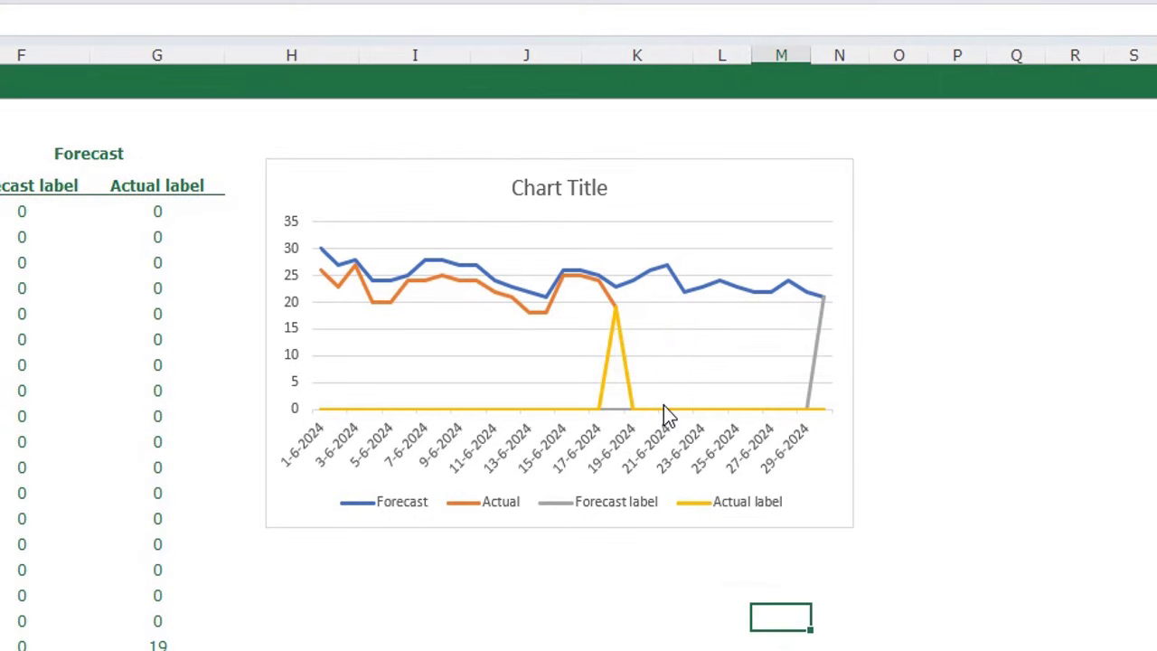
pyautogui.click(622, 351)
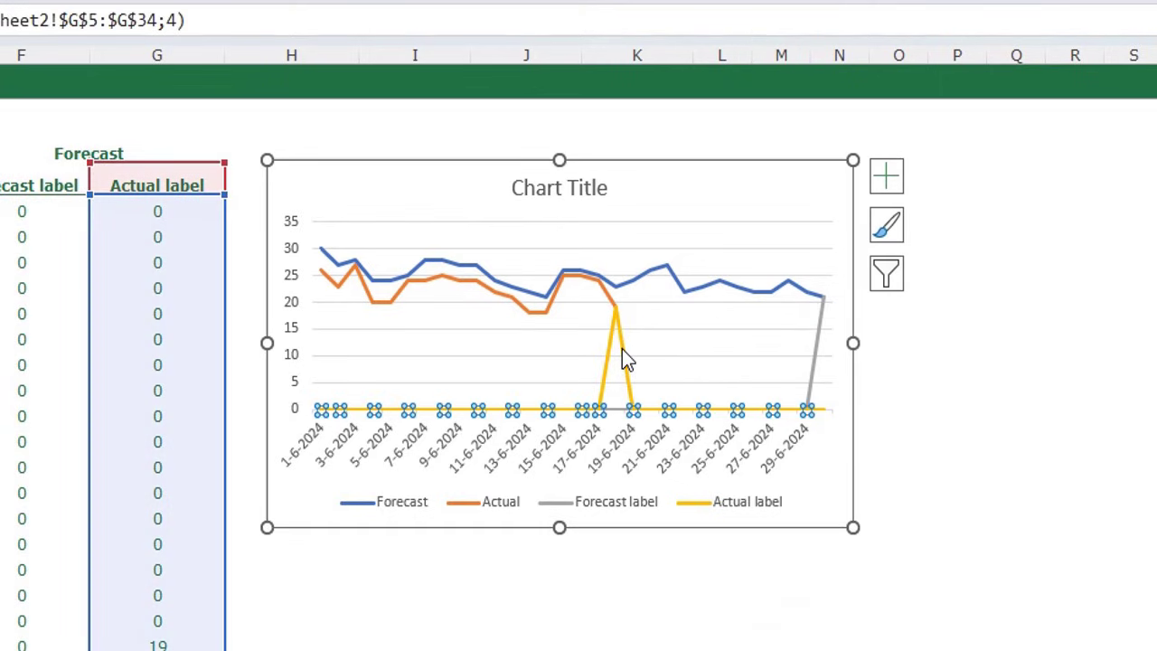
pyautogui.click(884, 178)
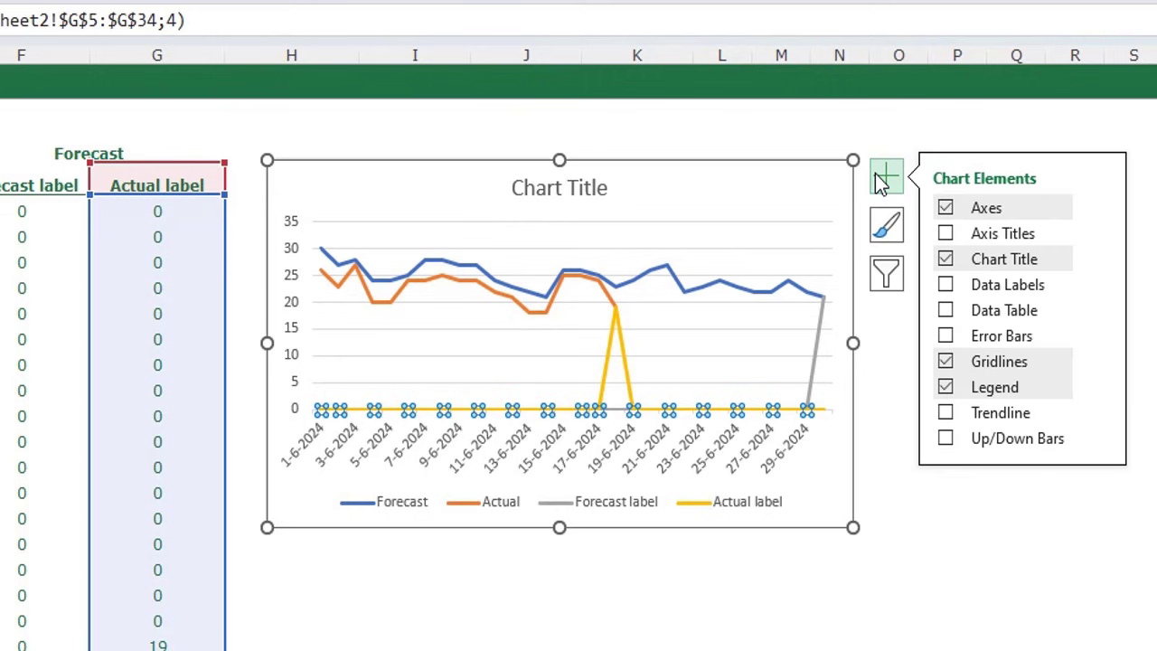
pyautogui.click(945, 286)
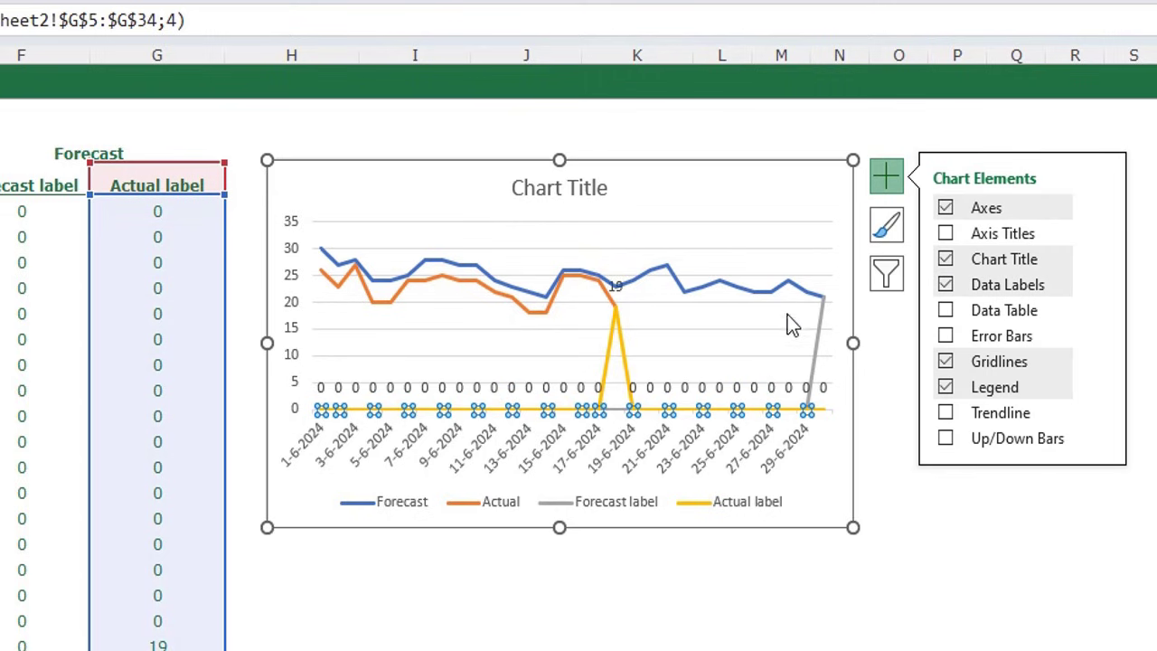
pyautogui.click(817, 353)
pyautogui.click(945, 285)
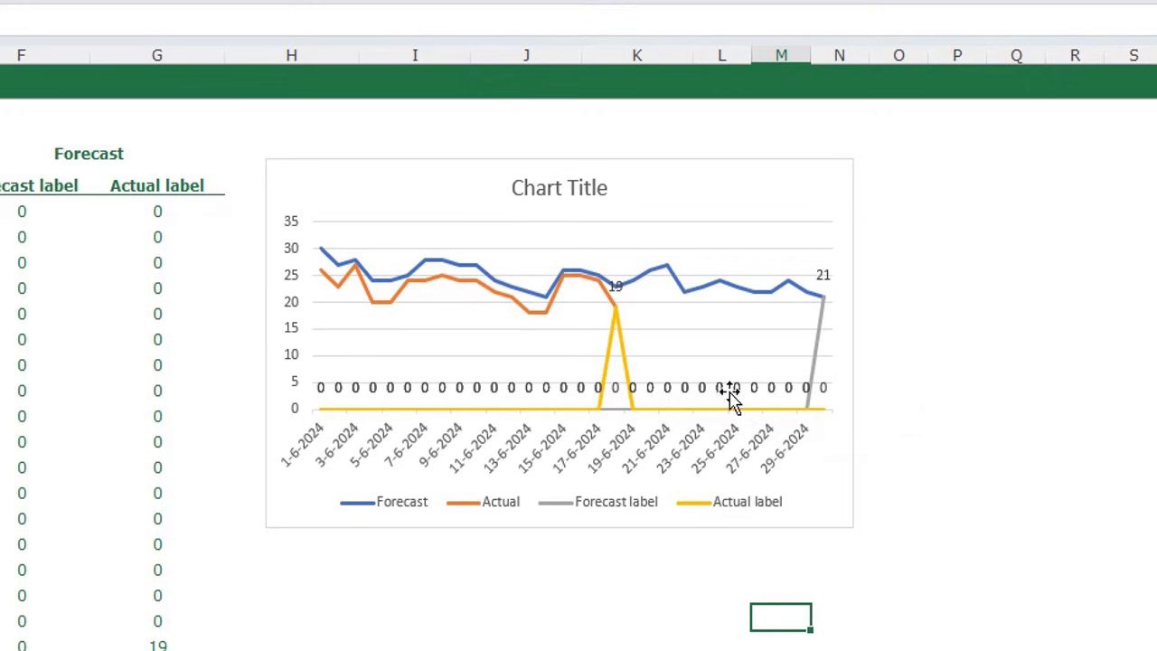
pyautogui.click(617, 287)
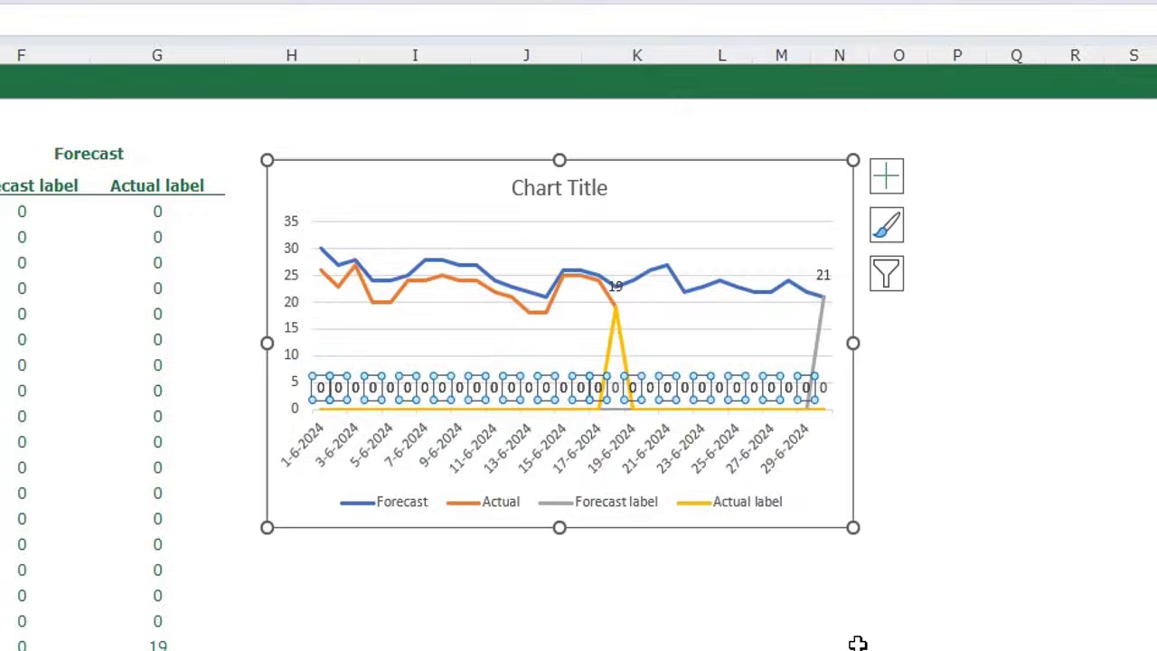
# Step: Format both label series' data labels to show Series Name only, no leader lines, positioned Right
pyautogui.hotkey('ctrl', '1')
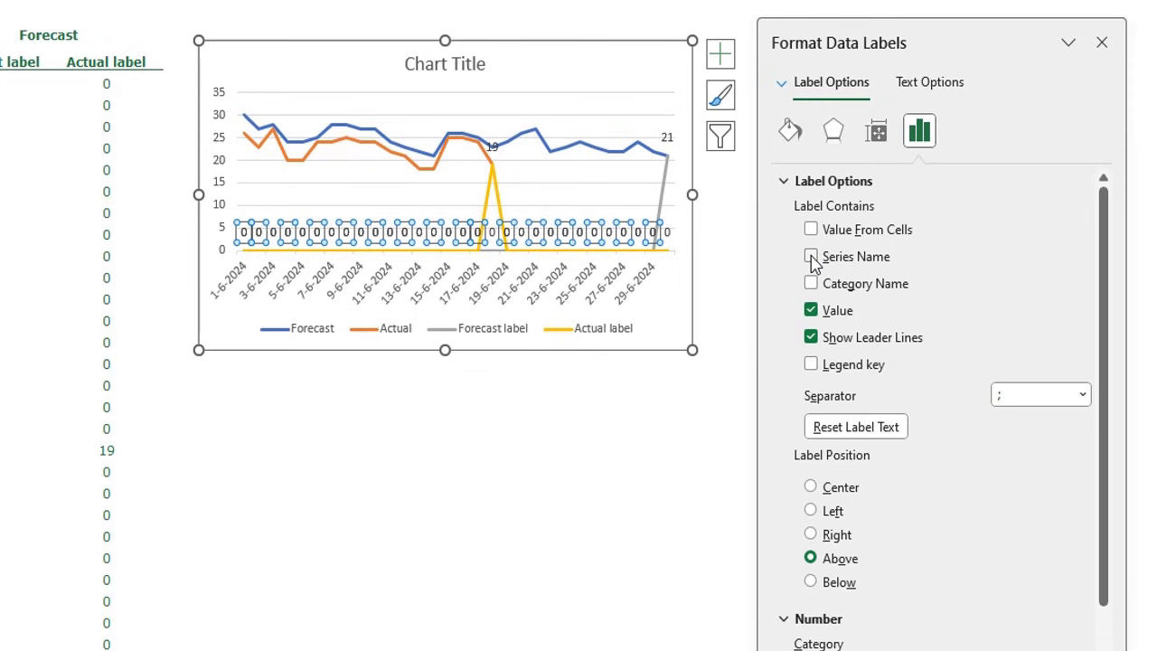
pyautogui.click(811, 310)
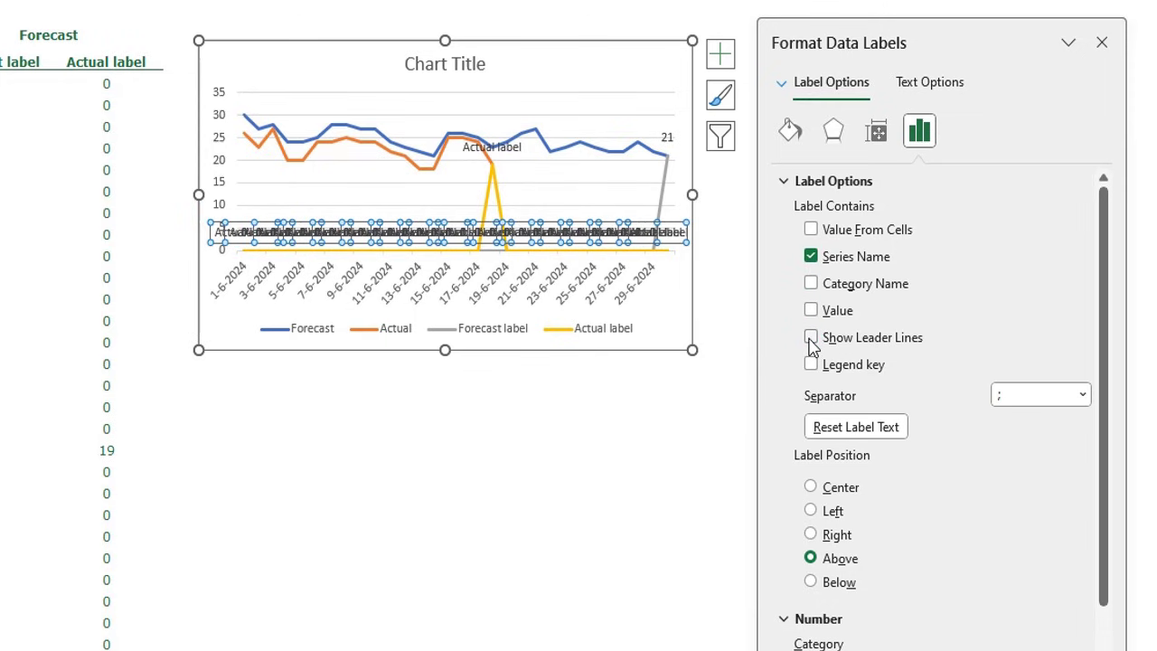
pyautogui.click(811, 535)
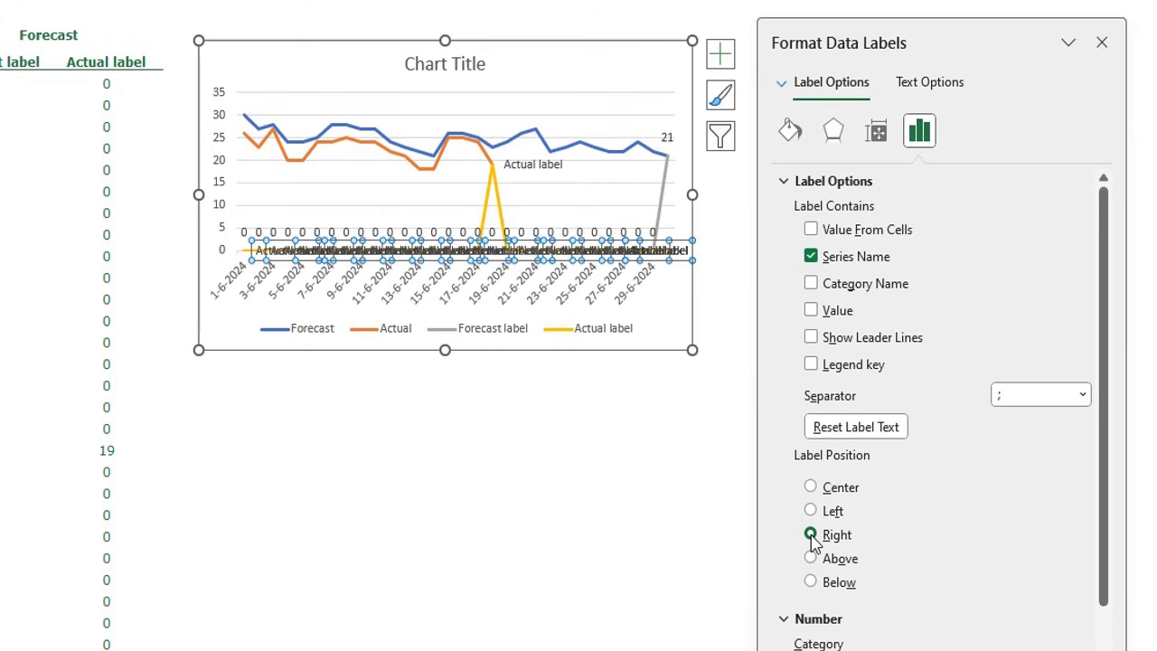
pyautogui.click(667, 137)
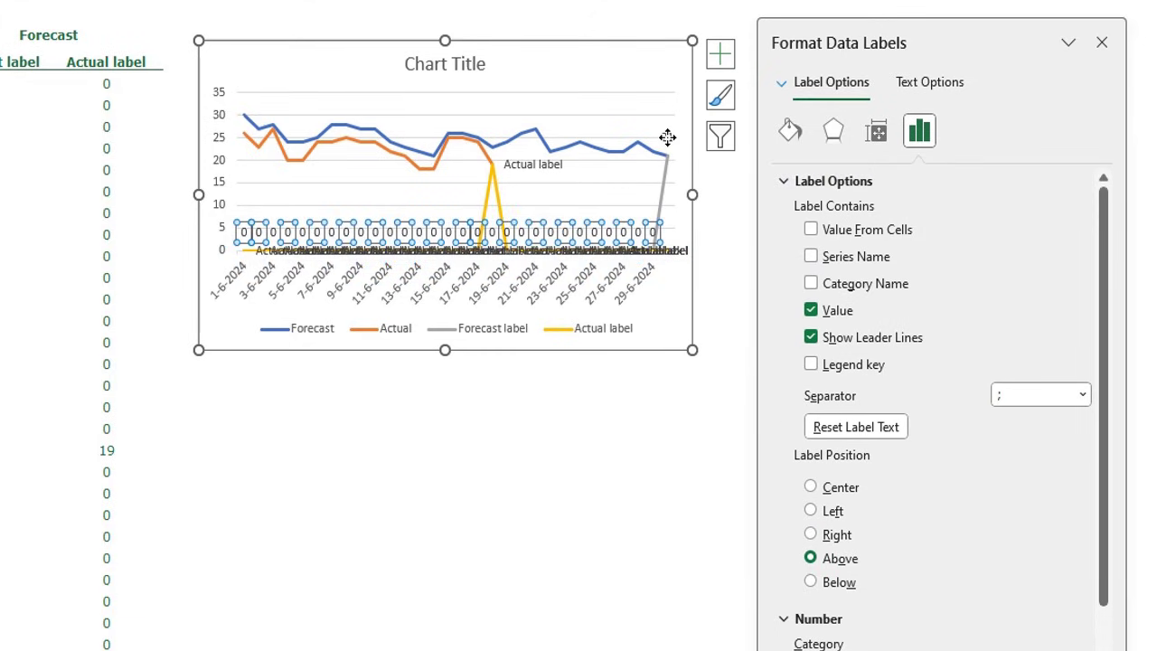
pyautogui.click(811, 257)
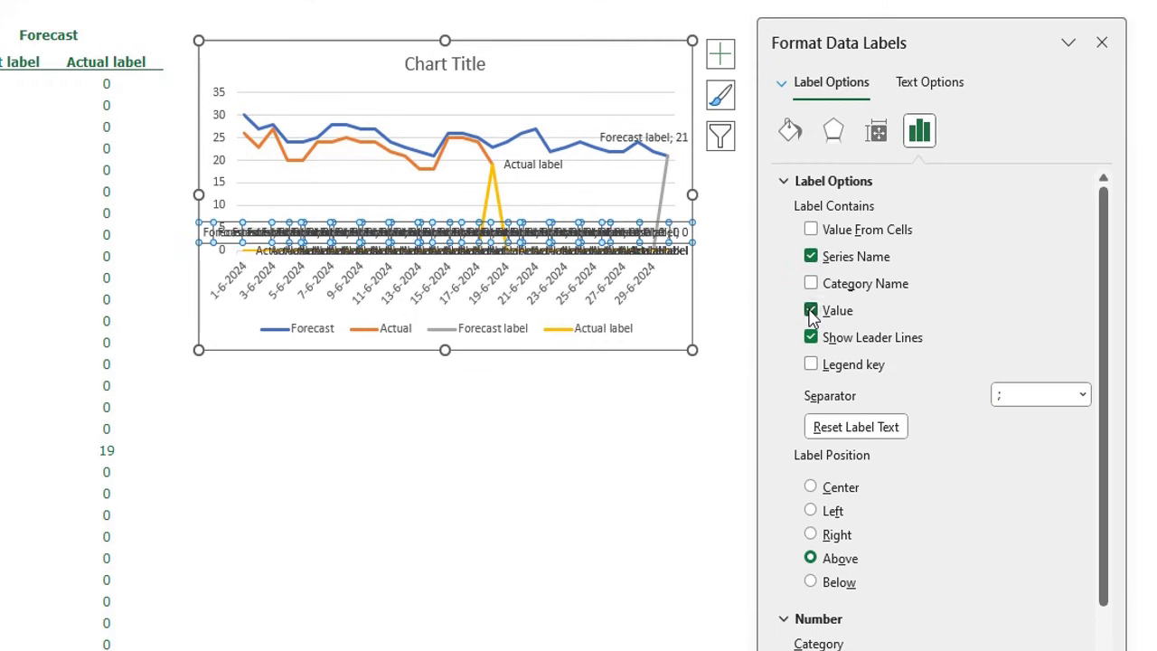
pyautogui.click(811, 310)
pyautogui.click(811, 339)
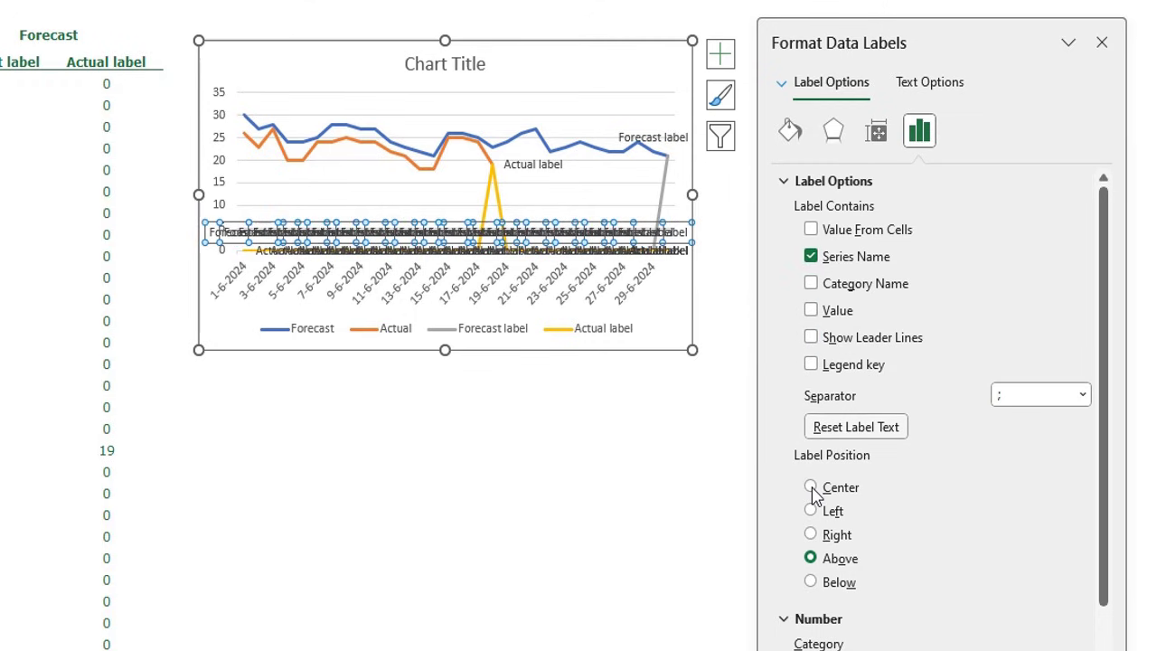
pyautogui.click(811, 536)
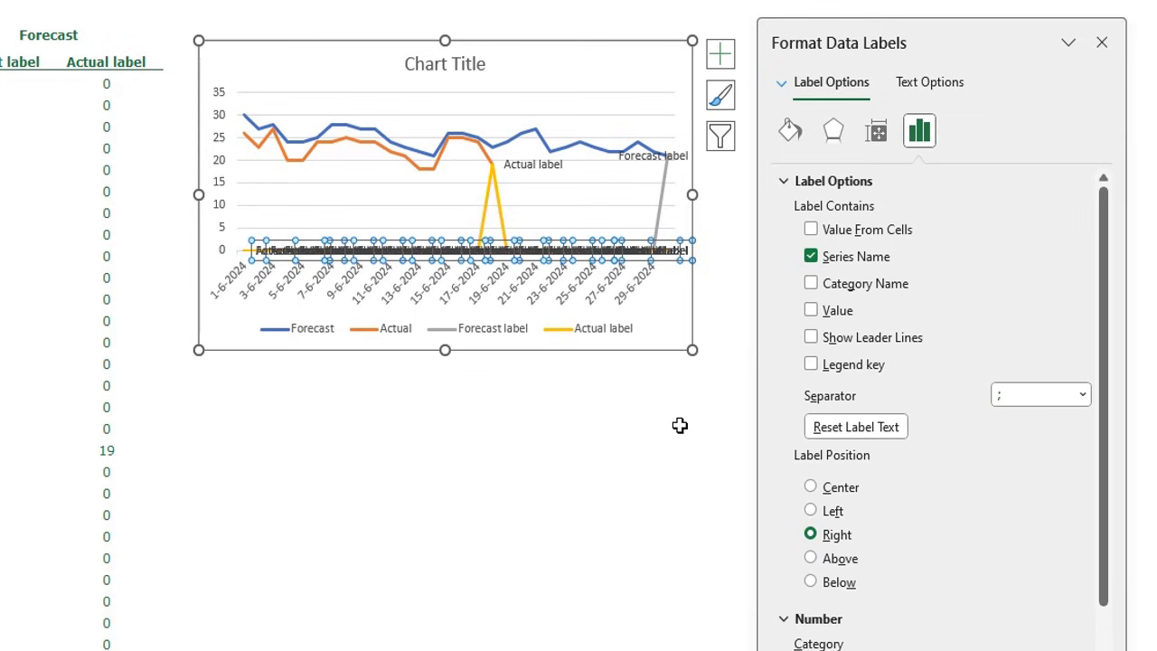
pyautogui.click(1102, 47)
pyautogui.click(538, 382)
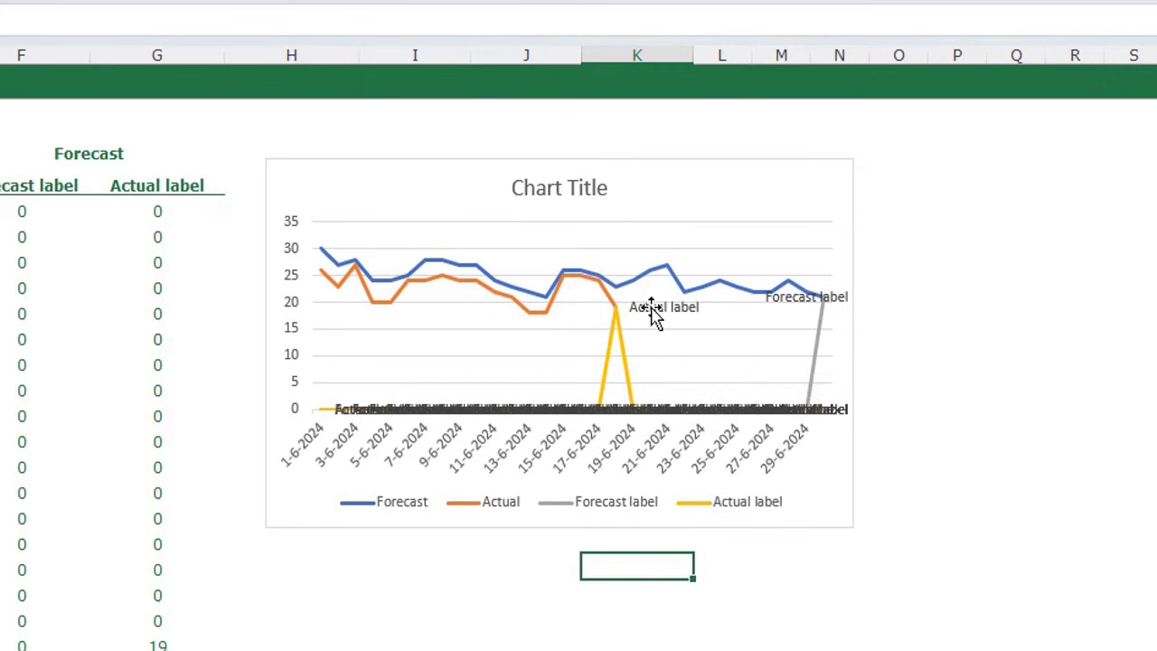
# Step: In Select Data, name the label series from header cells D4 (Forecast) and E4 (Actual)
pyautogui.rightClick(564, 348)
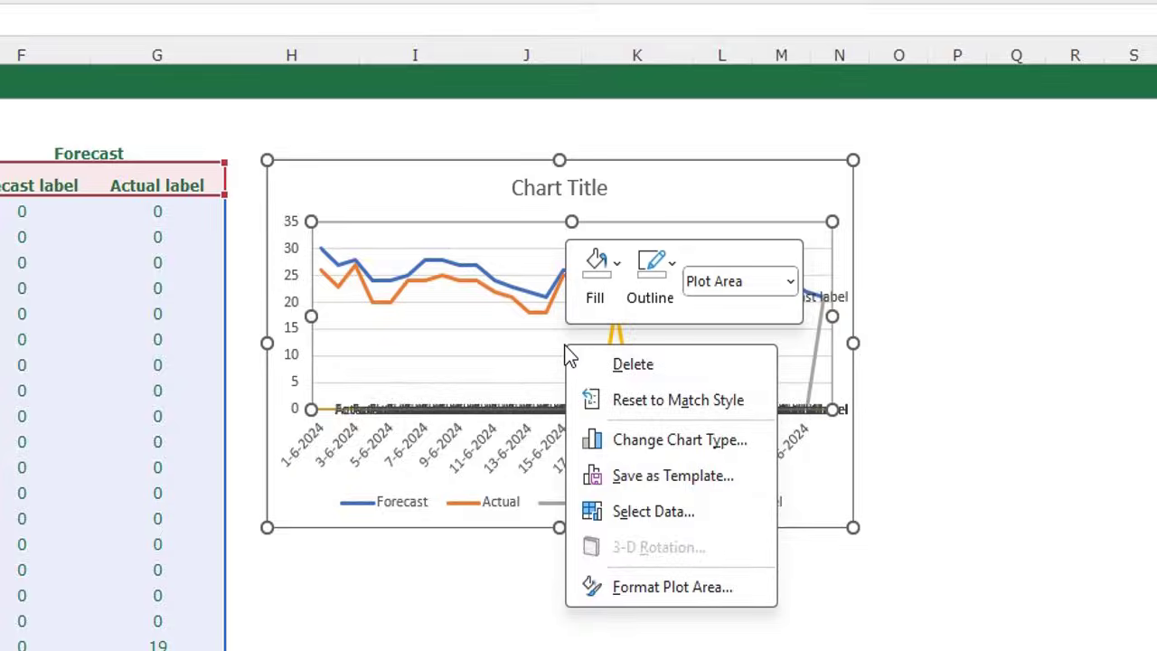
pyautogui.click(653, 512)
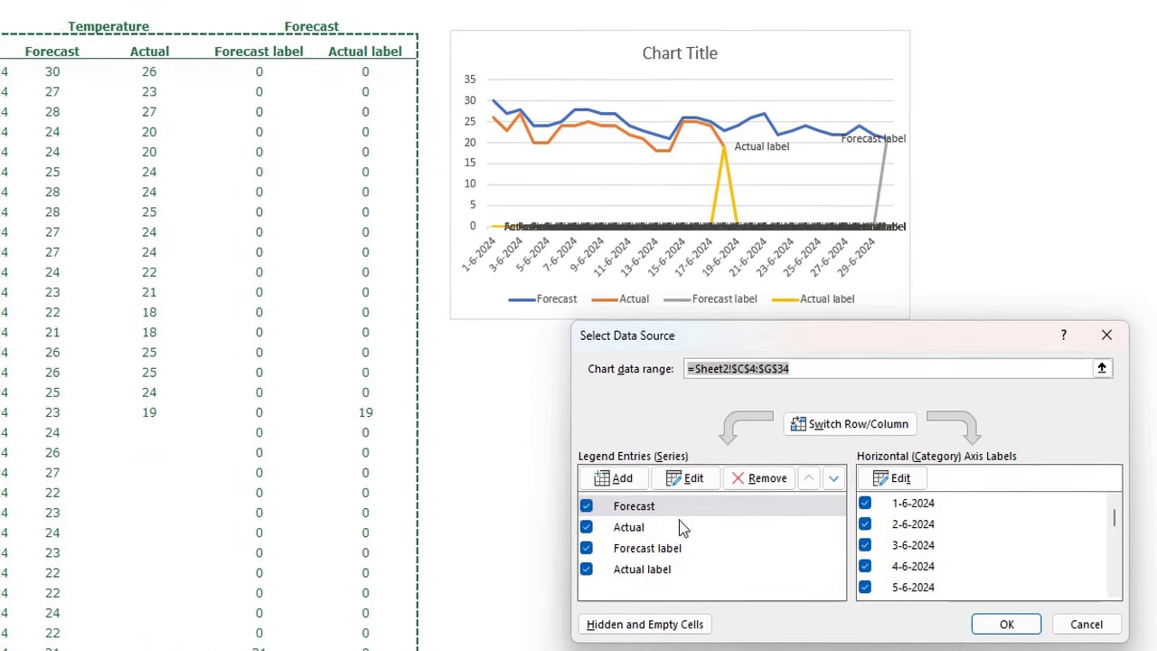
pyautogui.click(653, 537)
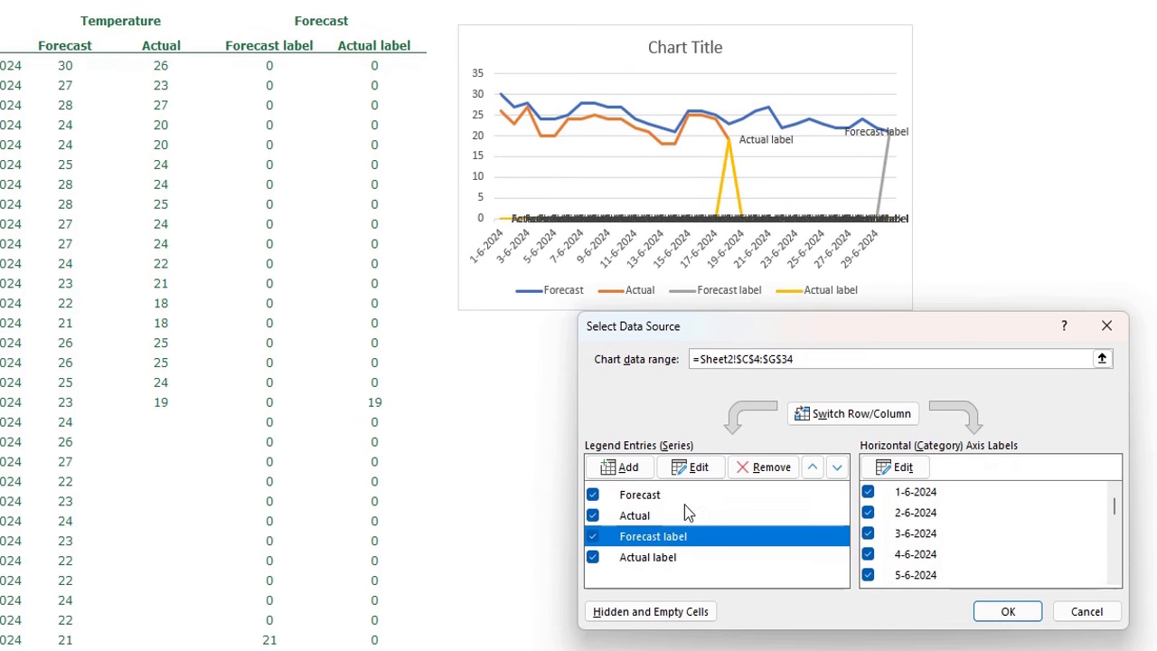
pyautogui.click(696, 467)
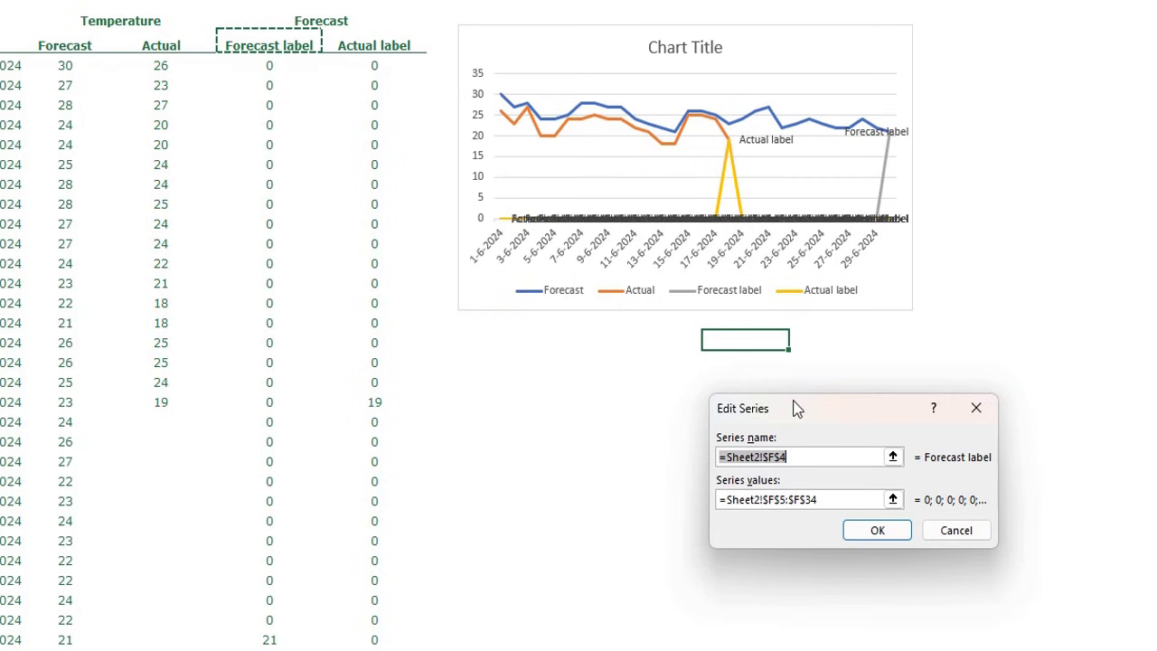
pyautogui.moveTo(795, 408); pyautogui.dragTo(542, 336)
pyautogui.click(115, 51)
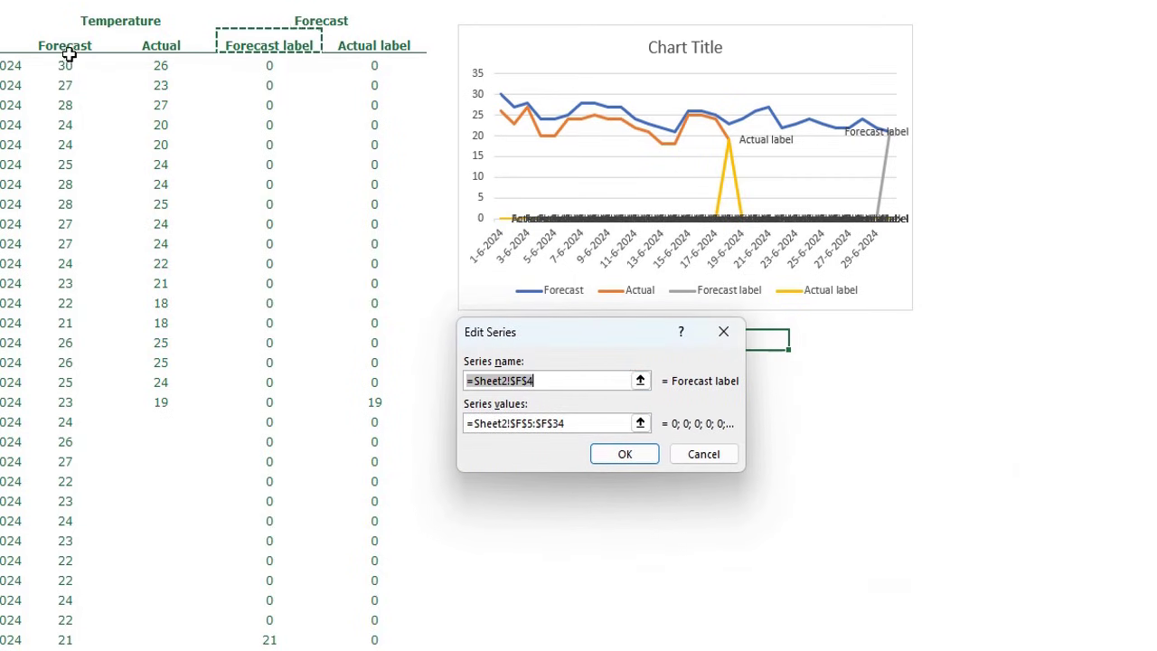
pyautogui.click(625, 454)
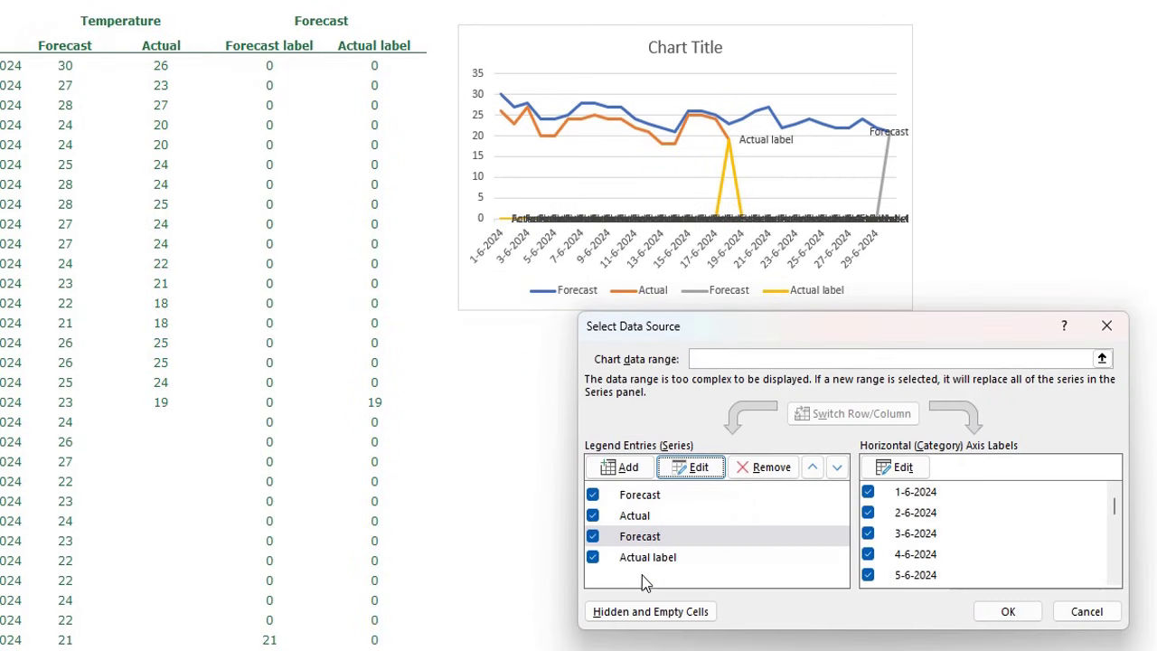
pyautogui.click(648, 559)
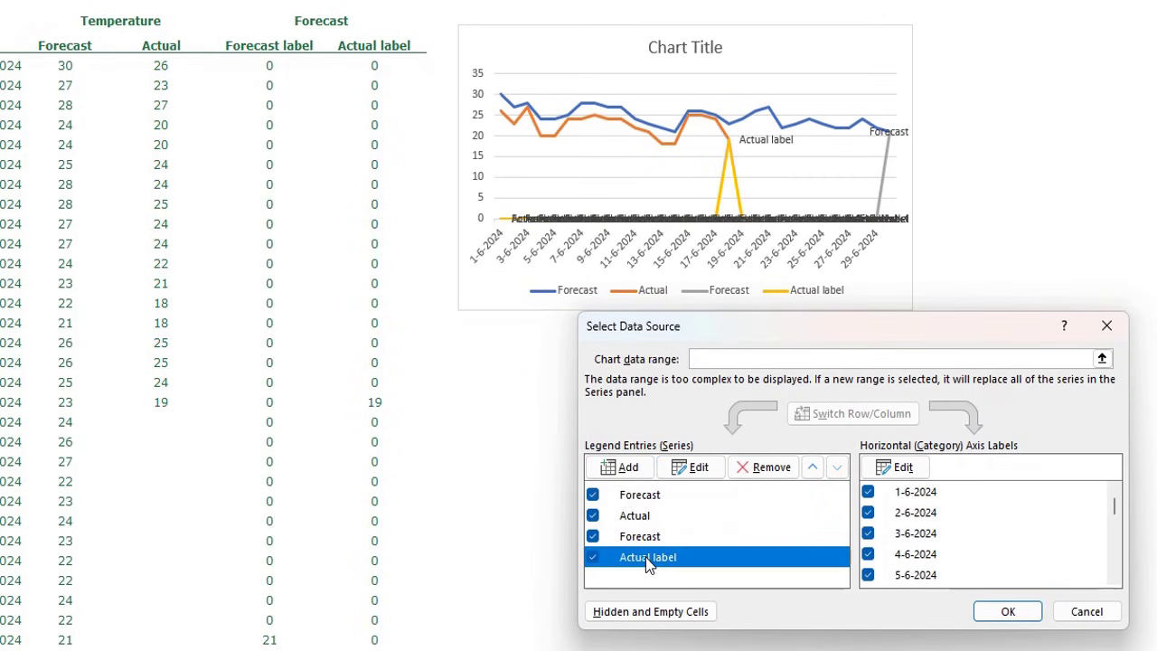
pyautogui.click(679, 470)
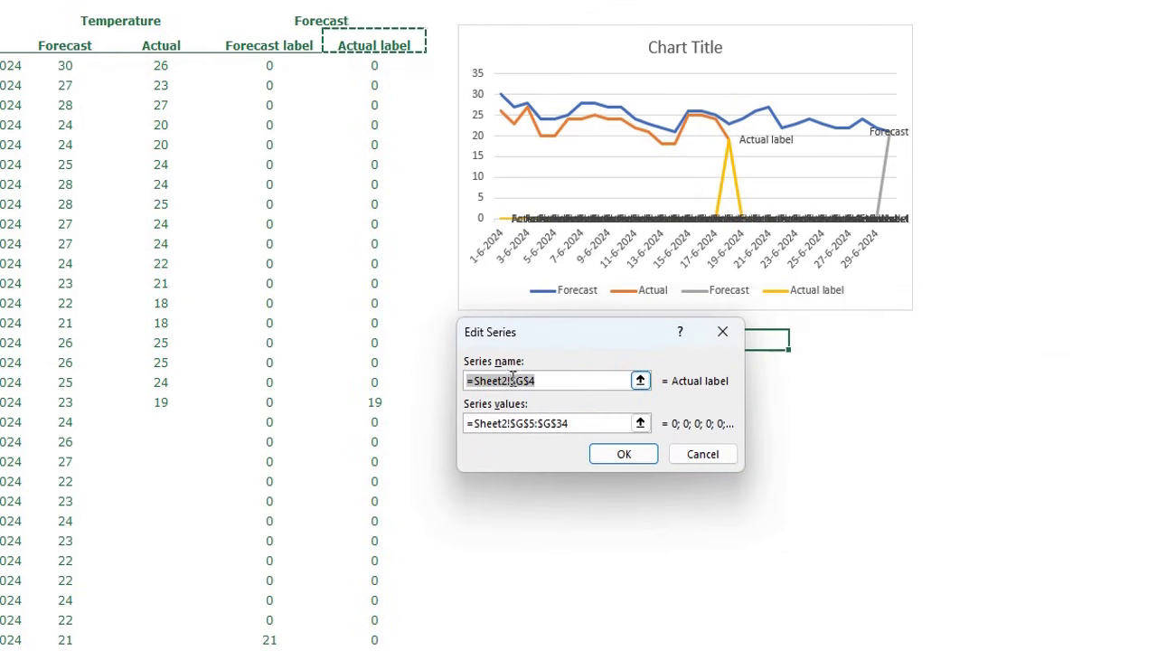
pyautogui.click(161, 46)
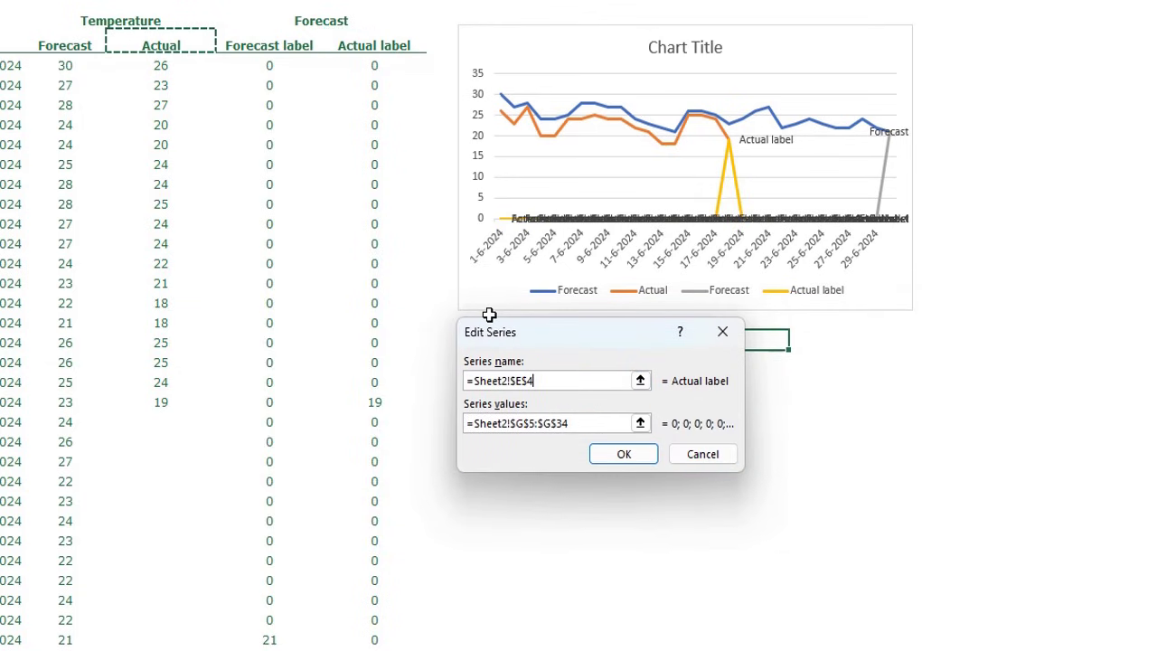
pyautogui.click(623, 456)
pyautogui.click(1000, 613)
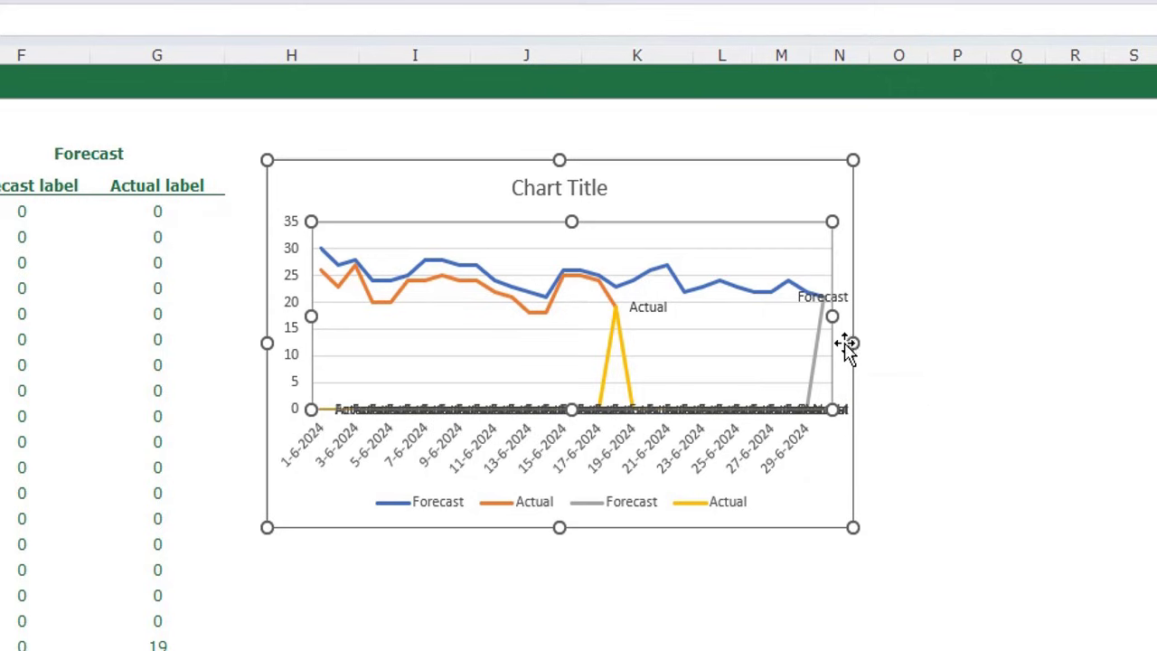
# Step: Pull the plot area's right edge inward and enlarge the chart down and to the right
pyautogui.moveTo(831, 317); pyautogui.dragTo(798, 321)
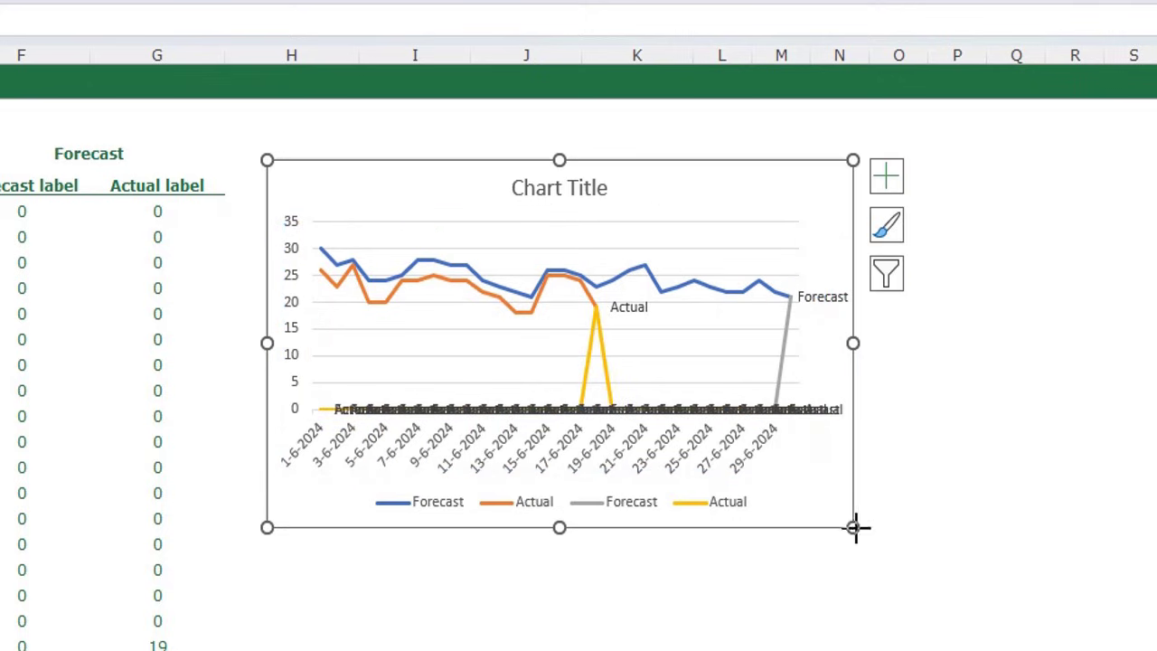
pyautogui.moveTo(855, 527); pyautogui.dragTo(1011, 611)
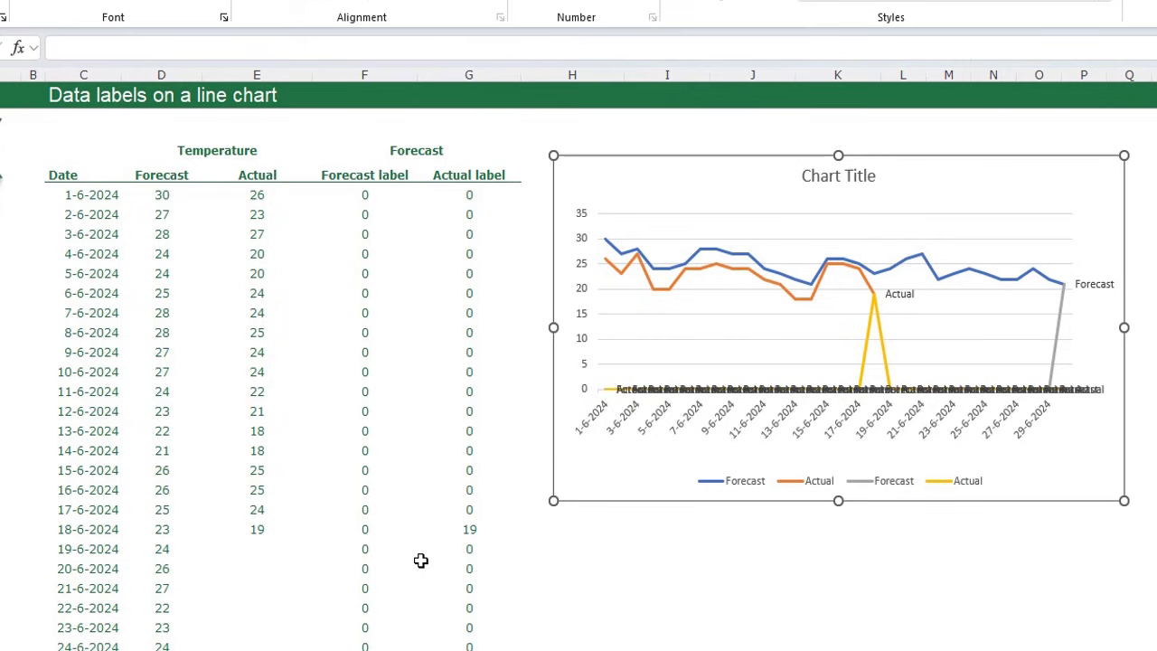
# Step: Change the F5 and G5 formulas' false value from 0 to blank and copy both down
pyautogui.click(355, 194)
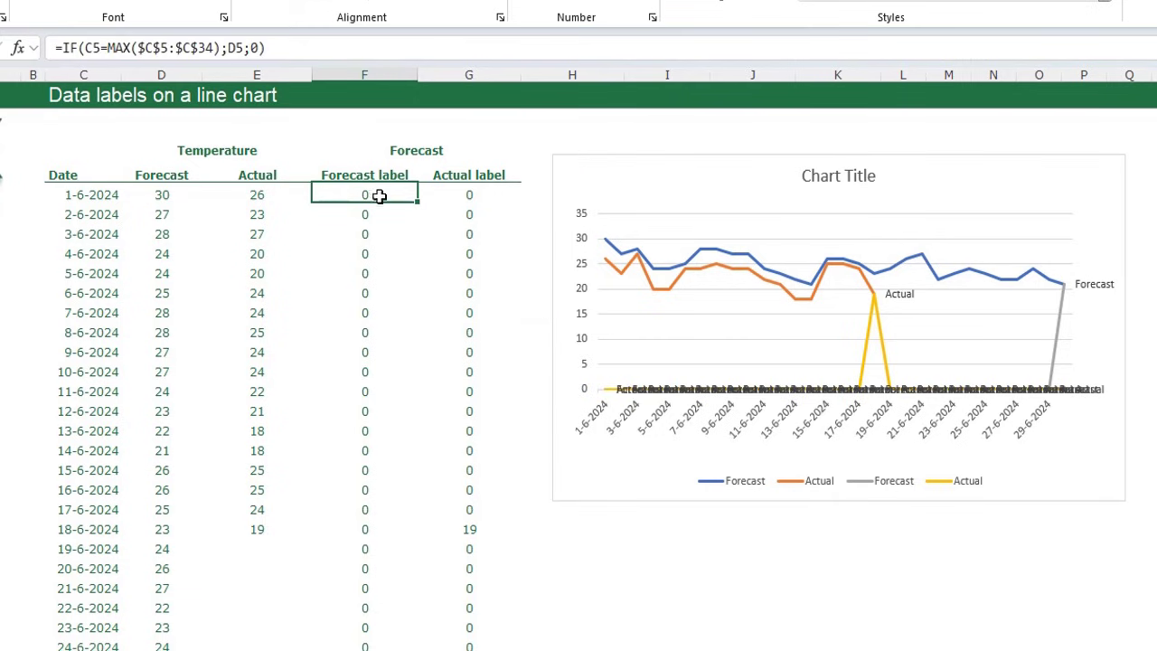
pyautogui.click(256, 48)
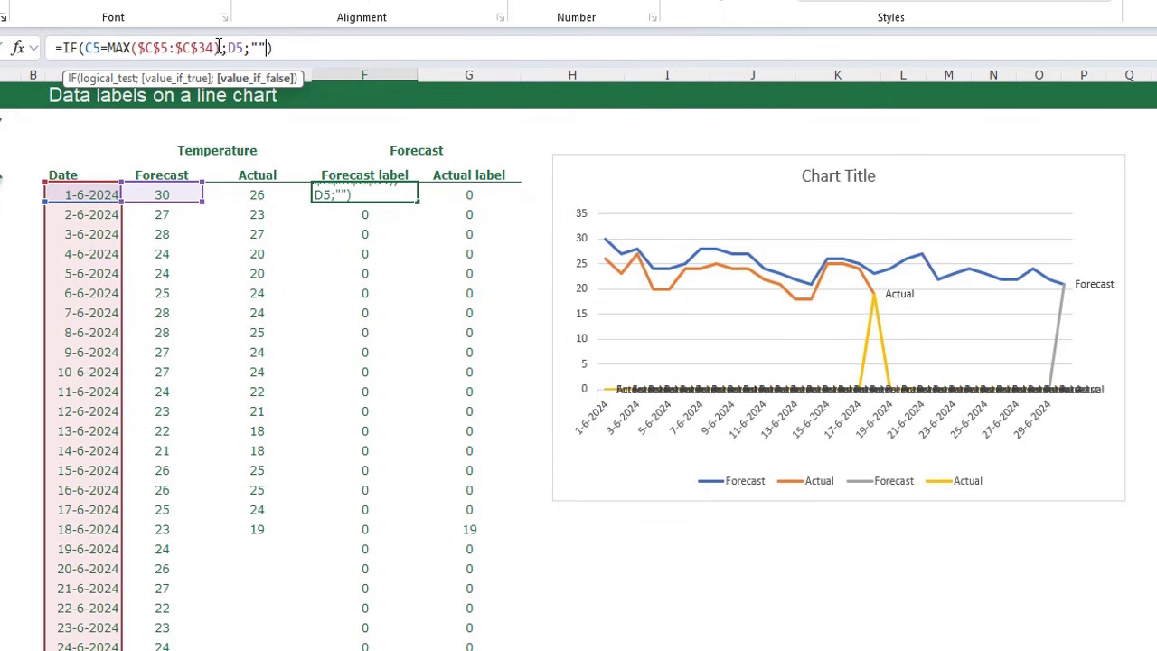
pyautogui.press('Return')
pyautogui.press('Up')
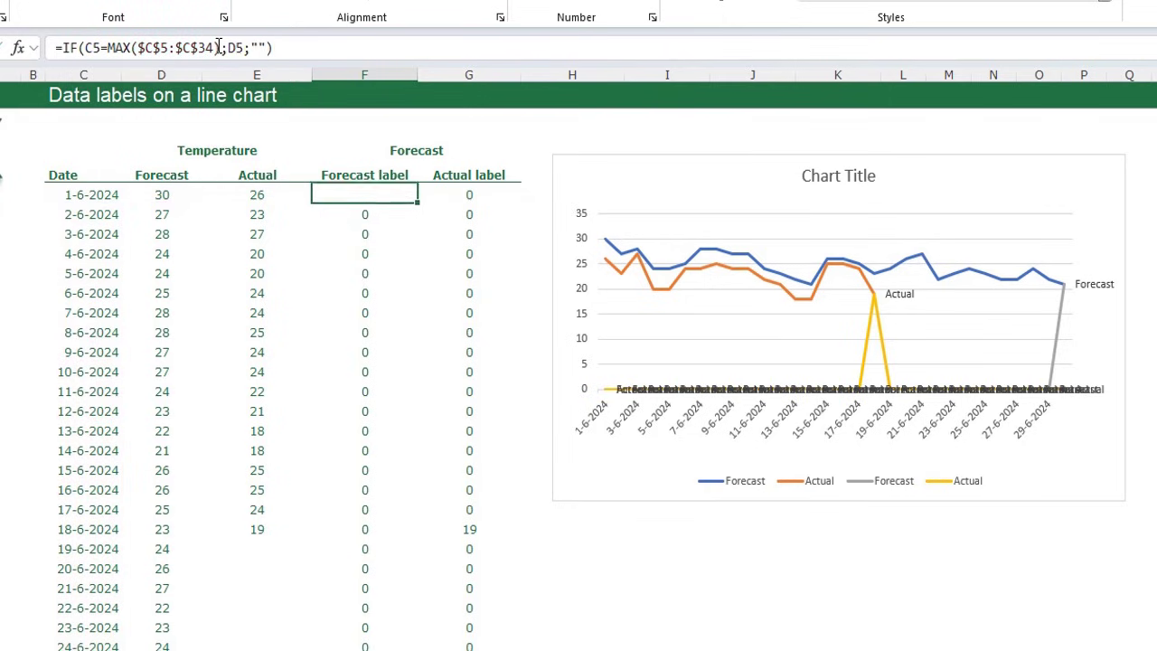
pyautogui.press('Right')
pyautogui.click(419, 47)
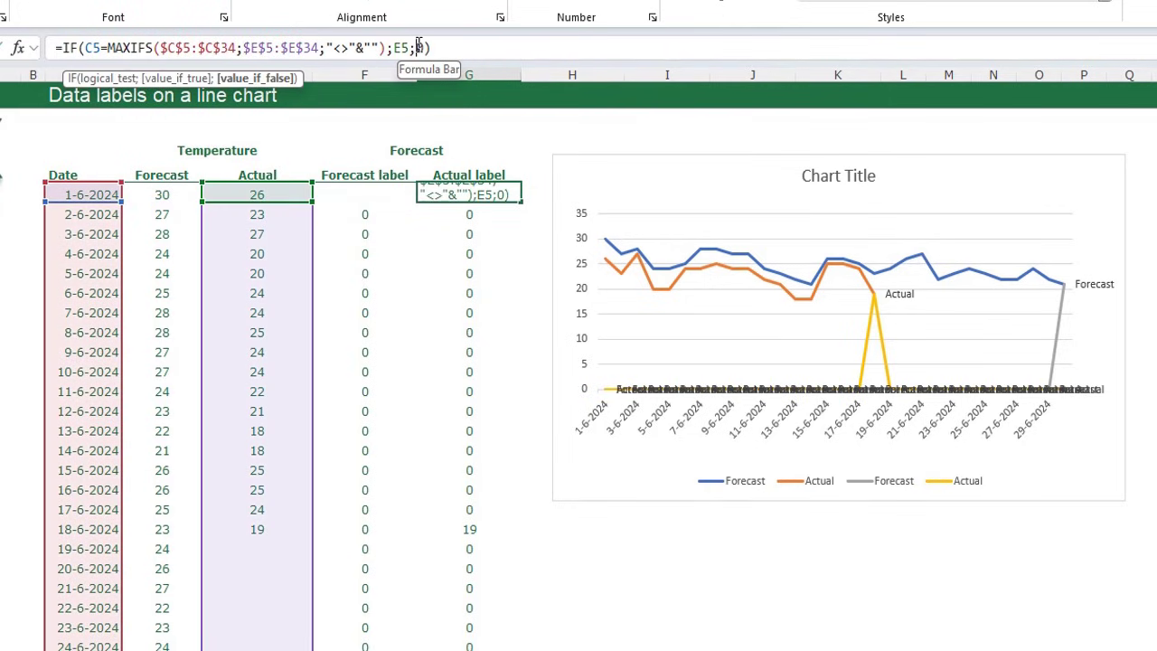
pyautogui.press('Return')
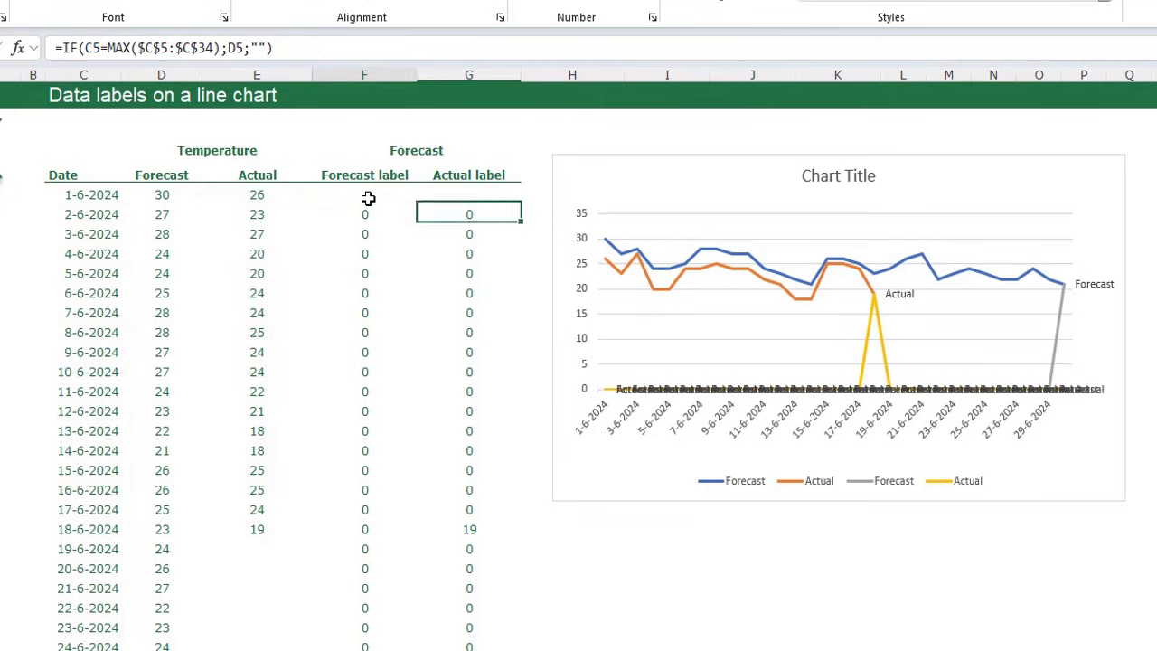
pyautogui.moveTo(367, 196); pyautogui.dragTo(468, 189)
pyautogui.doubleClick(521, 202)
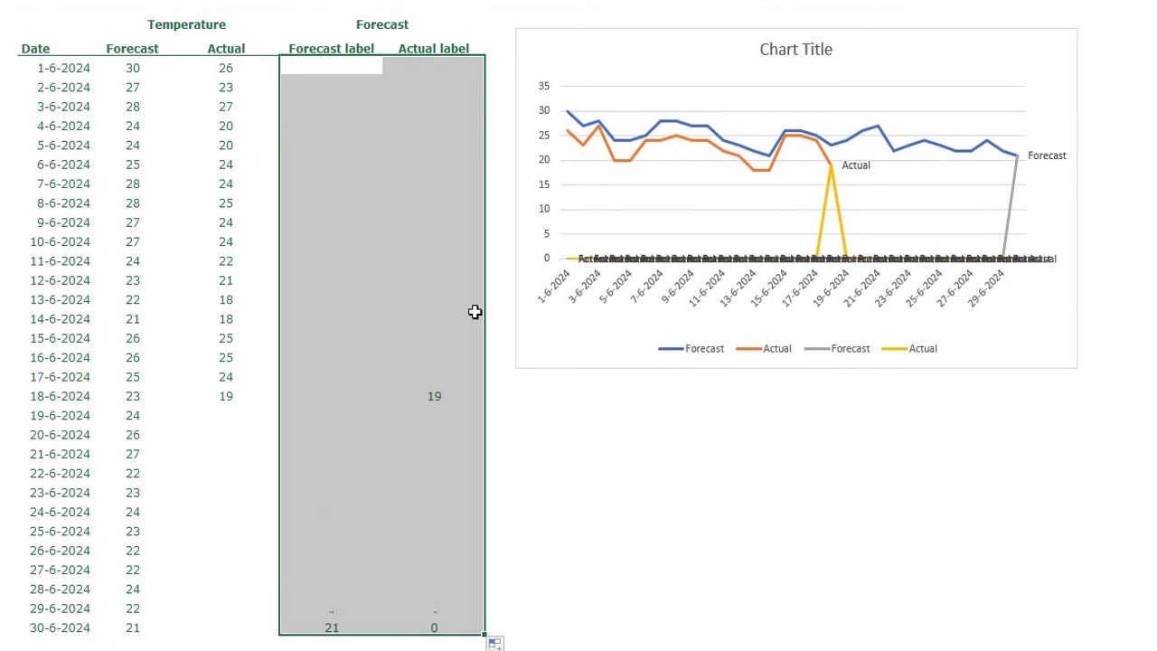
pyautogui.click(579, 493)
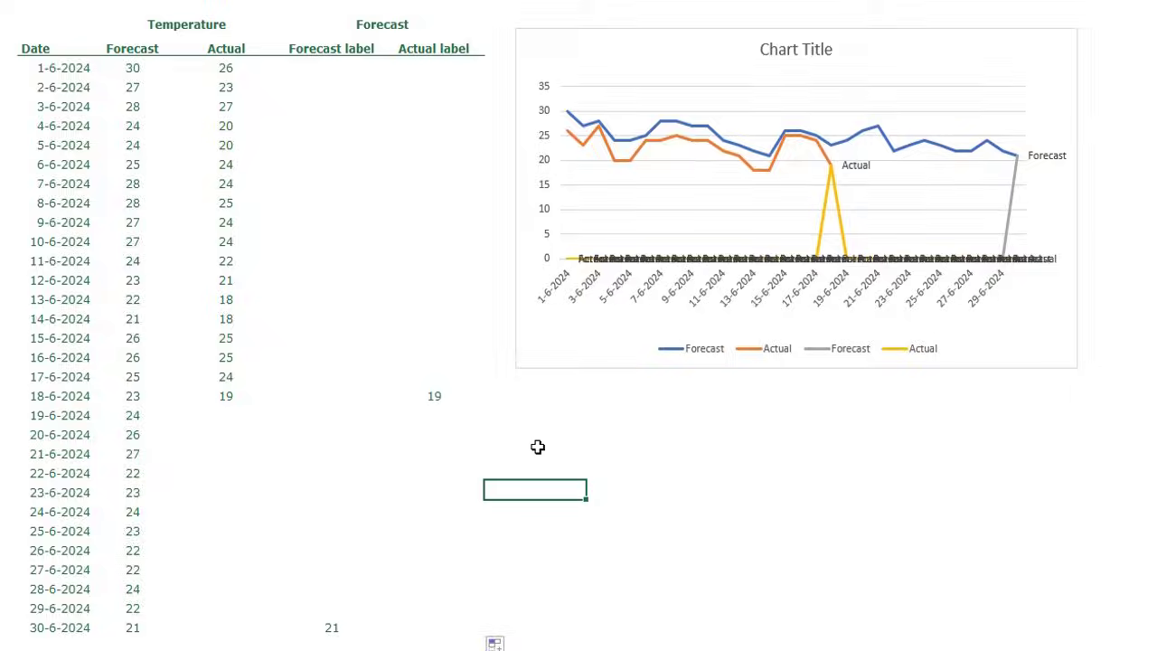
pyautogui.click(312, 66)
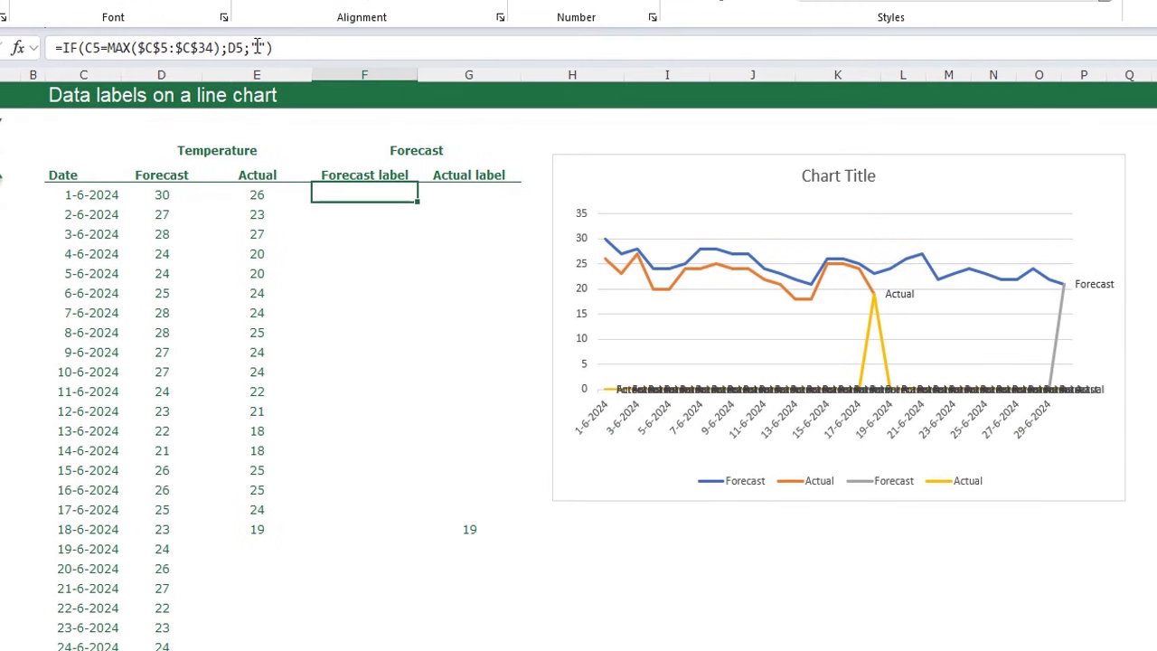
# Step: Make the F5 and G5 formulas return NA() when false and copy both down to row 34
pyautogui.click(257, 47)
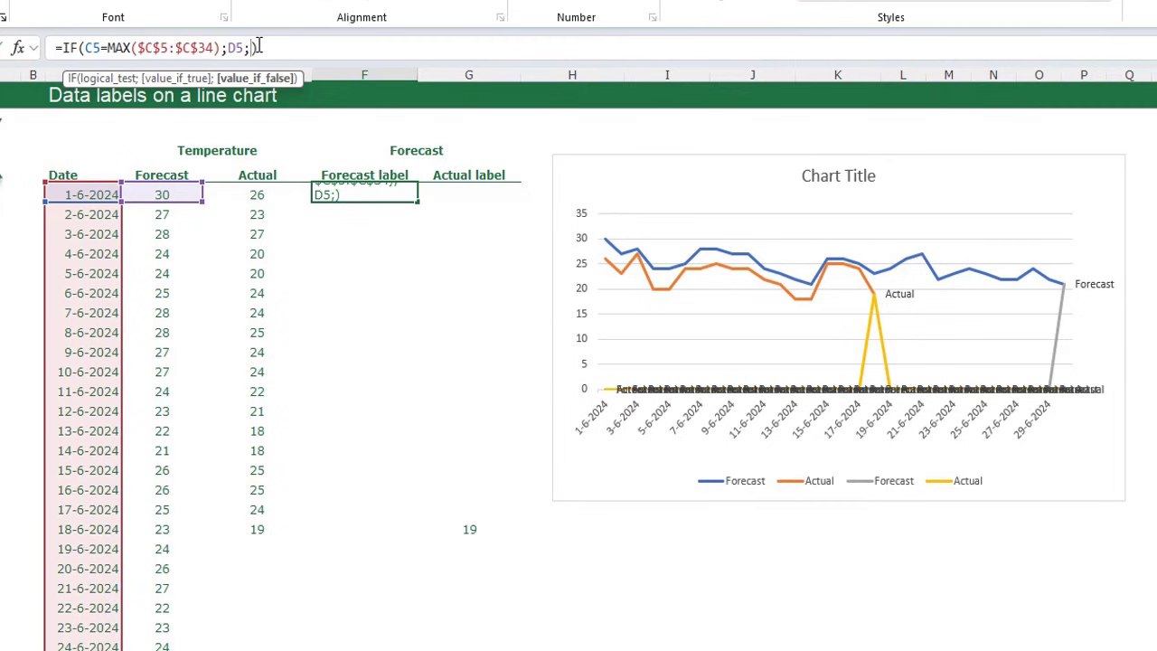
pyautogui.write('NA()')
pyautogui.press('Return')
pyautogui.press('Up')
pyautogui.press('Right')
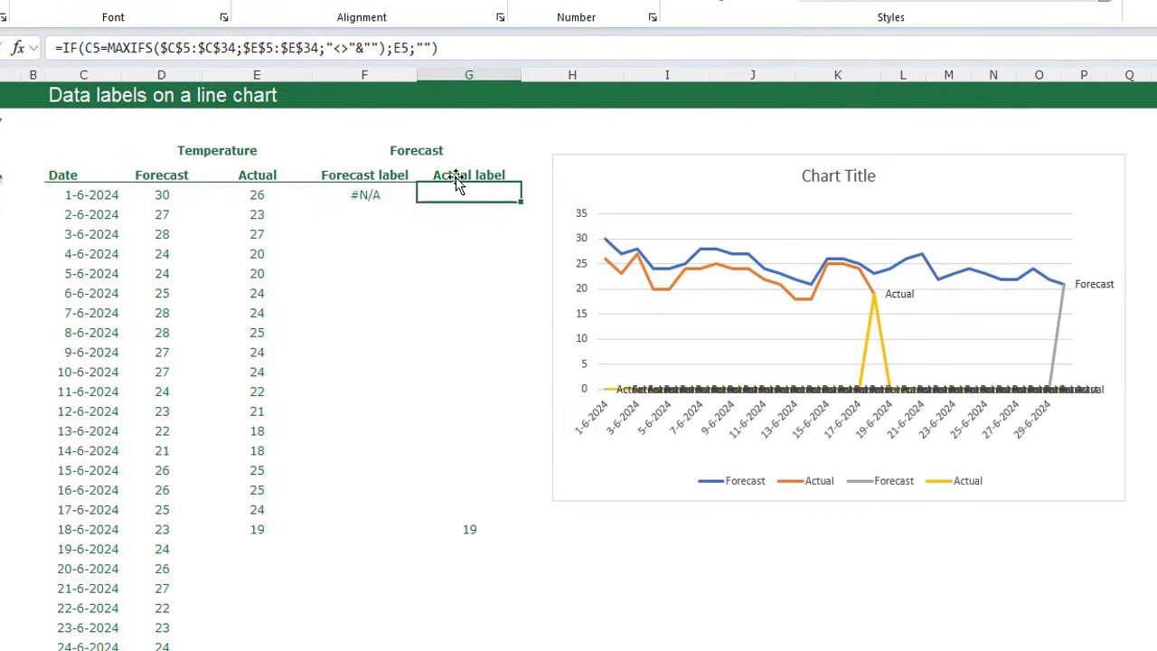
pyautogui.click(427, 48)
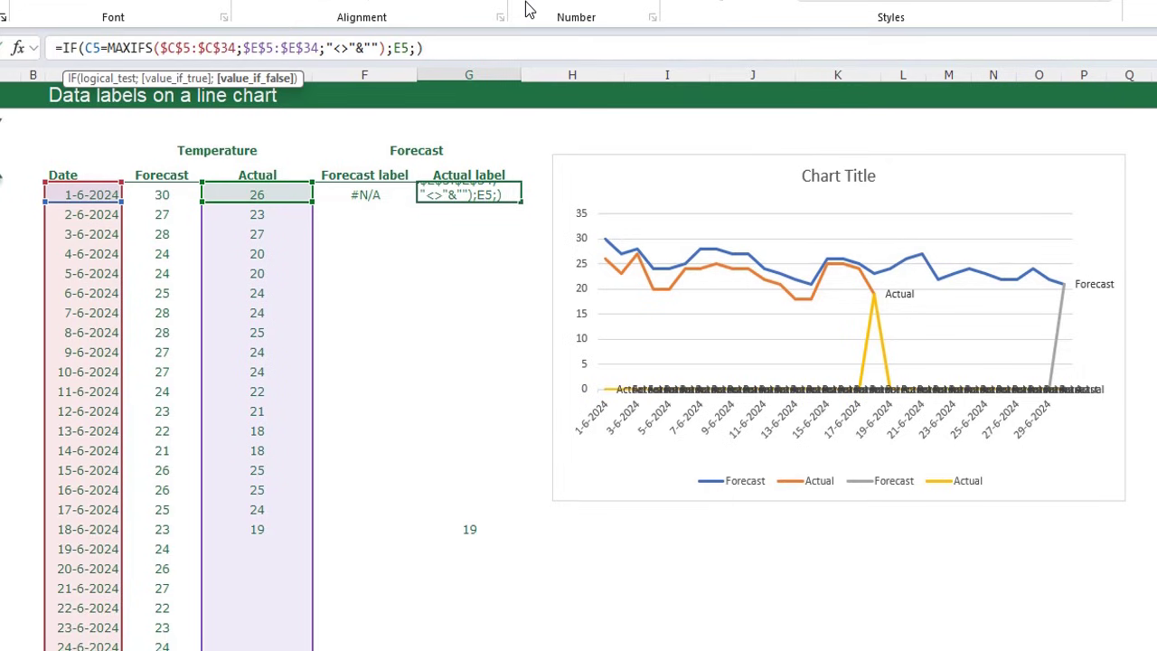
pyautogui.write('NA()')
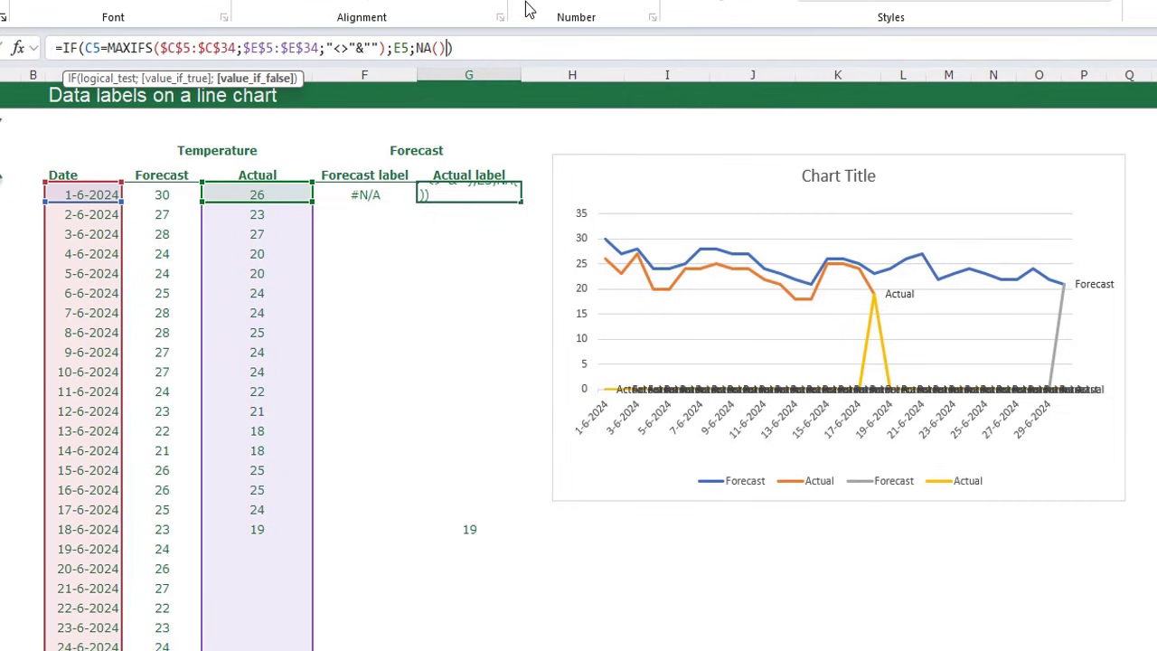
pyautogui.press('Return')
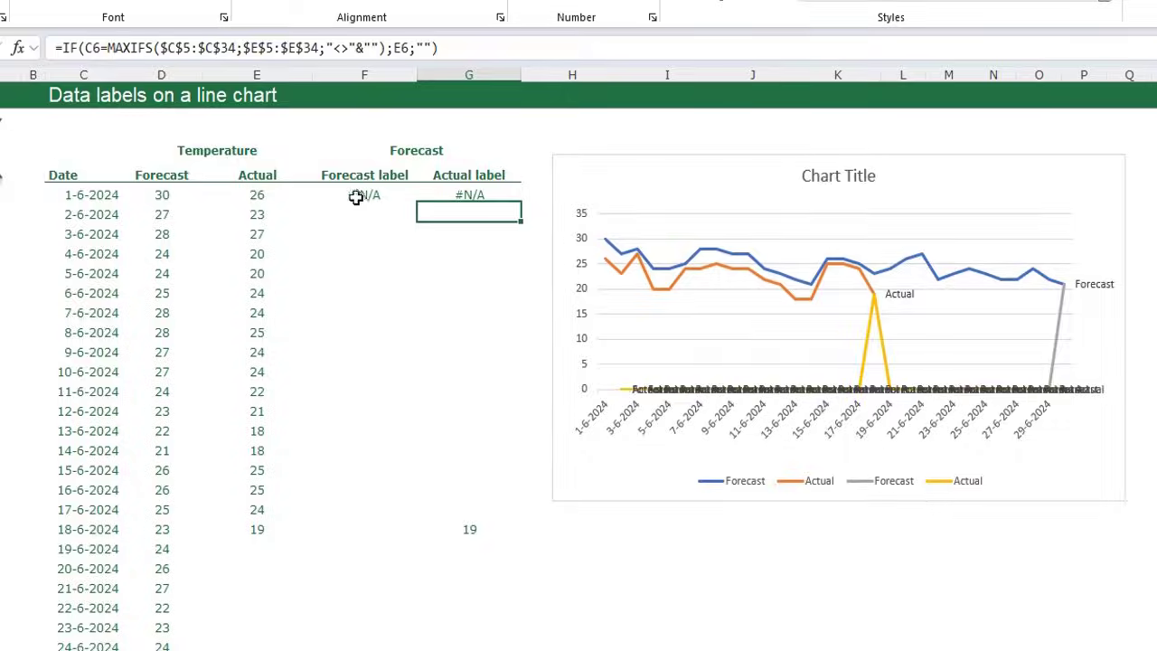
pyautogui.moveTo(357, 196); pyautogui.dragTo(493, 199)
pyautogui.doubleClick(522, 221)
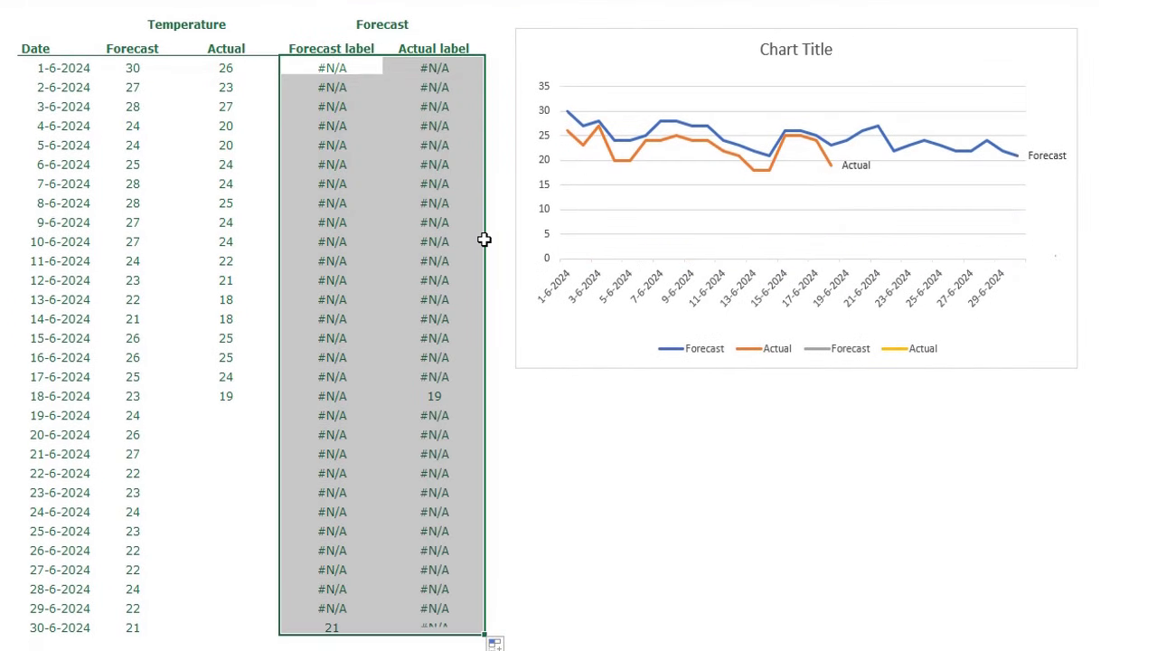
pyautogui.click(677, 462)
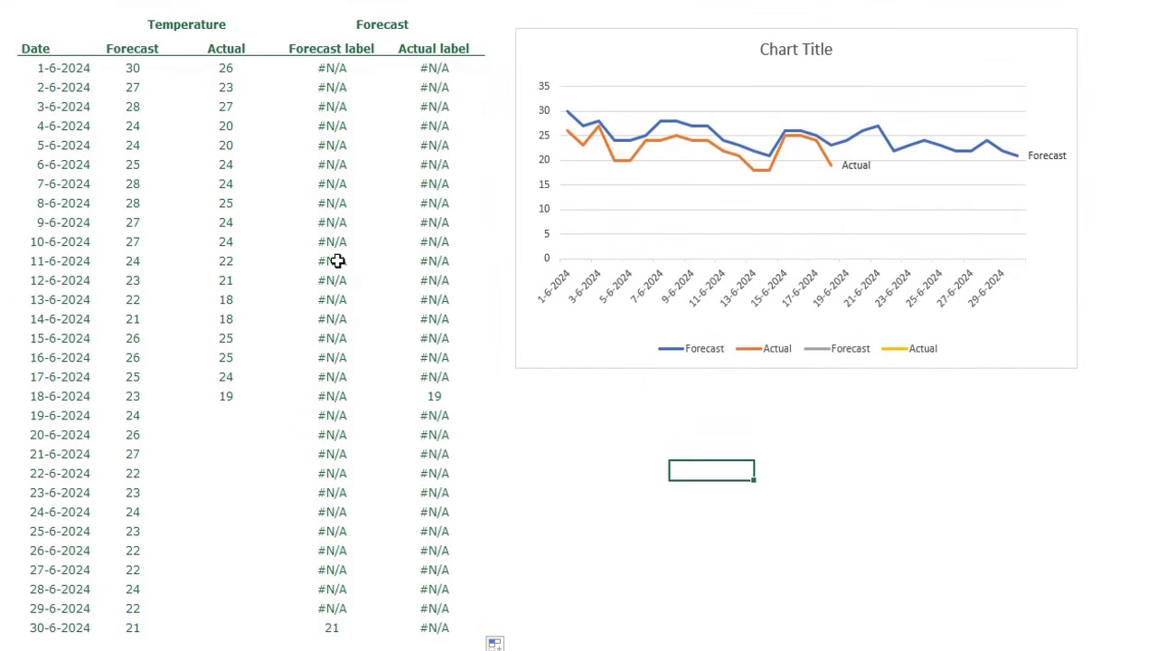
# Step: Verify the label columns keep only 19 for Actual and 21 for Forecast
pyautogui.click(442, 391)
pyautogui.click(329, 624)
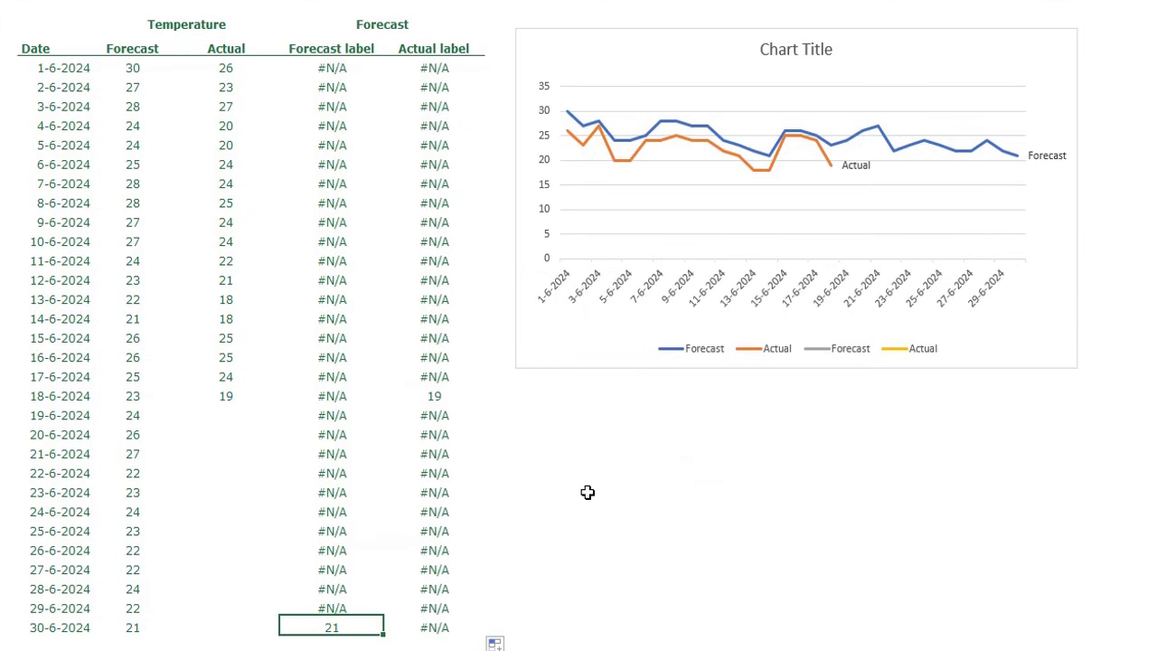
pyautogui.click(672, 450)
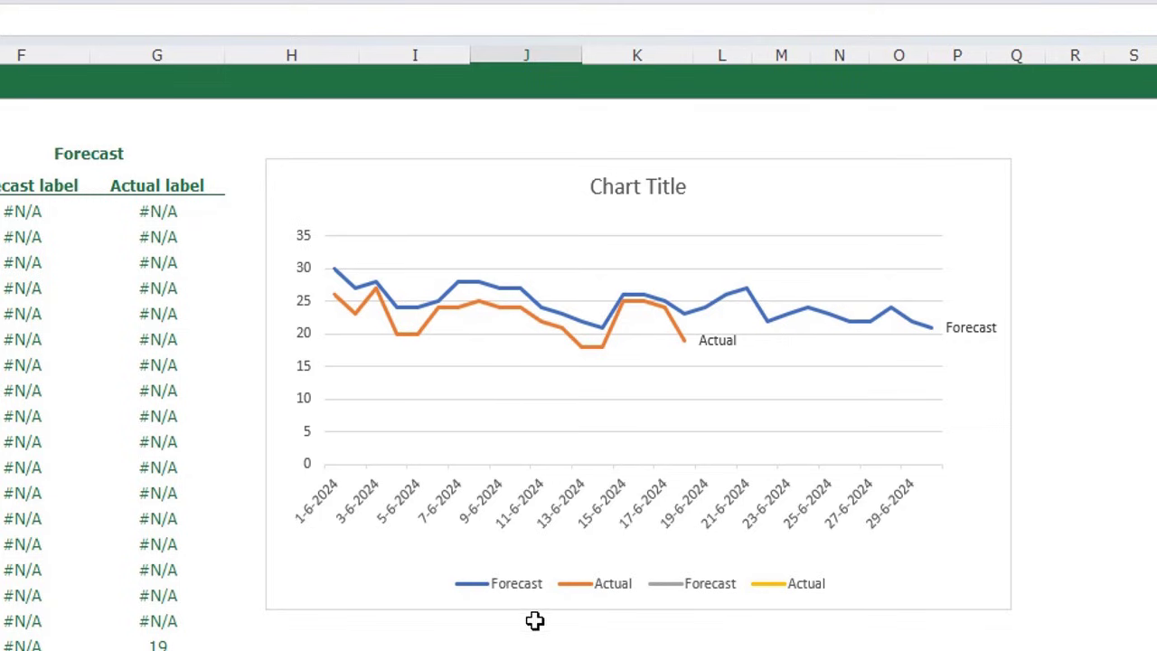
# Step: Delete the chart legend, leaving the lines identified only by their 'Actual' and 'Forecast' end labels
pyautogui.click(630, 586)
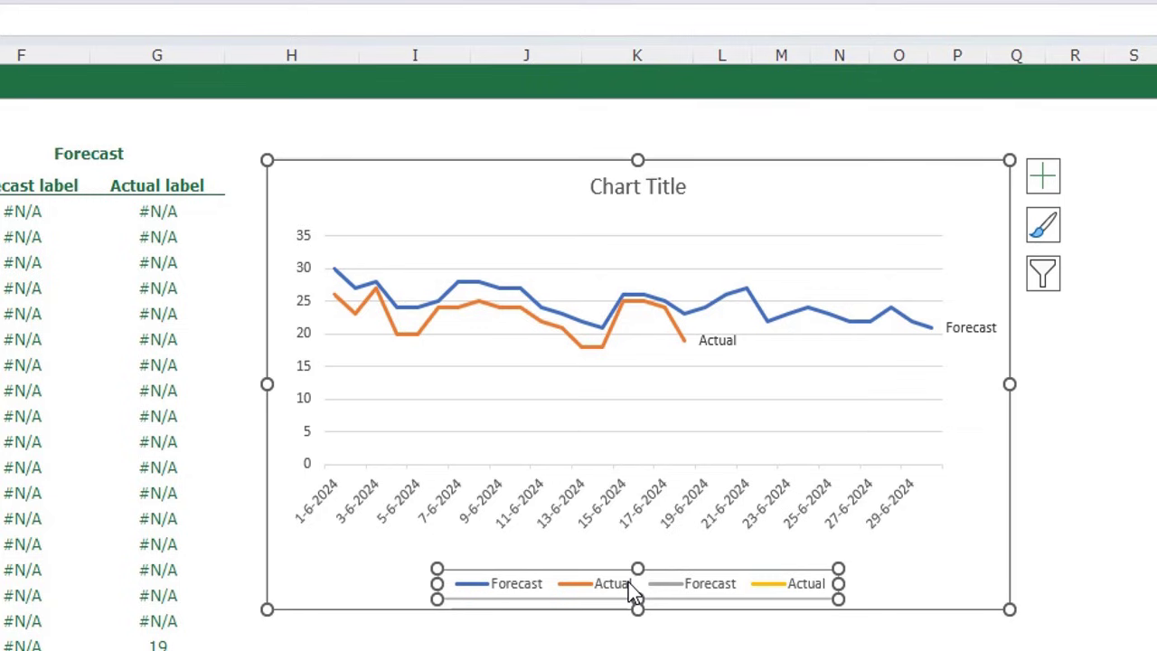
pyautogui.press('Delete')
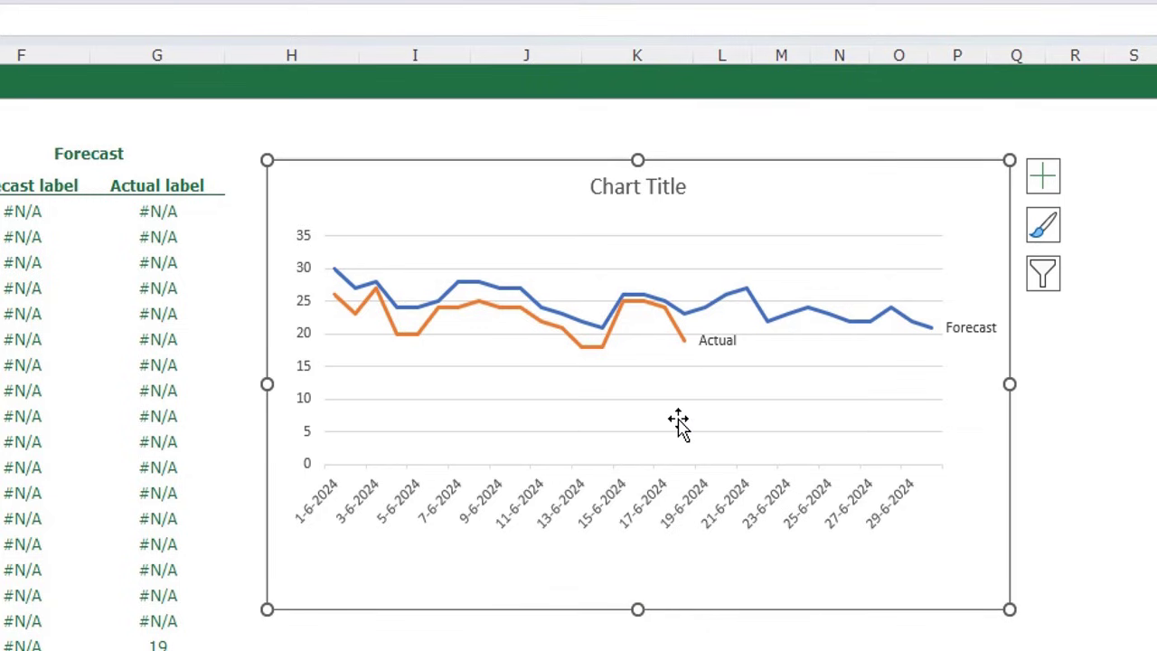
pyautogui.press('Escape')
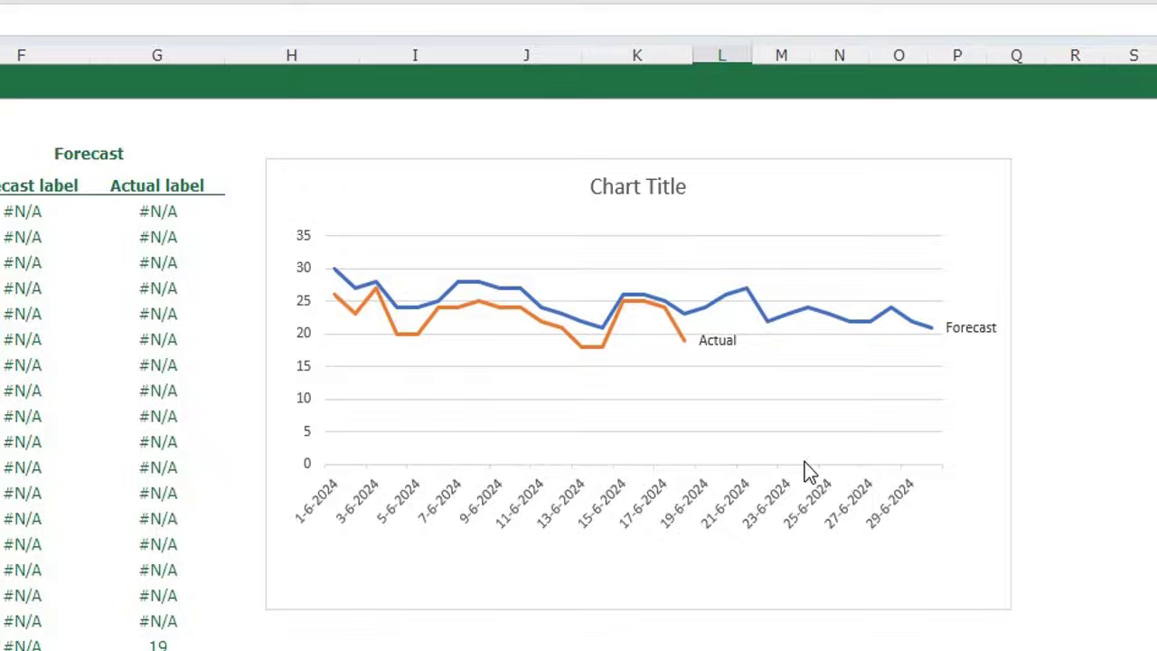
# Step: Make the Forecast end label bold with dark green font
pyautogui.click(982, 329)
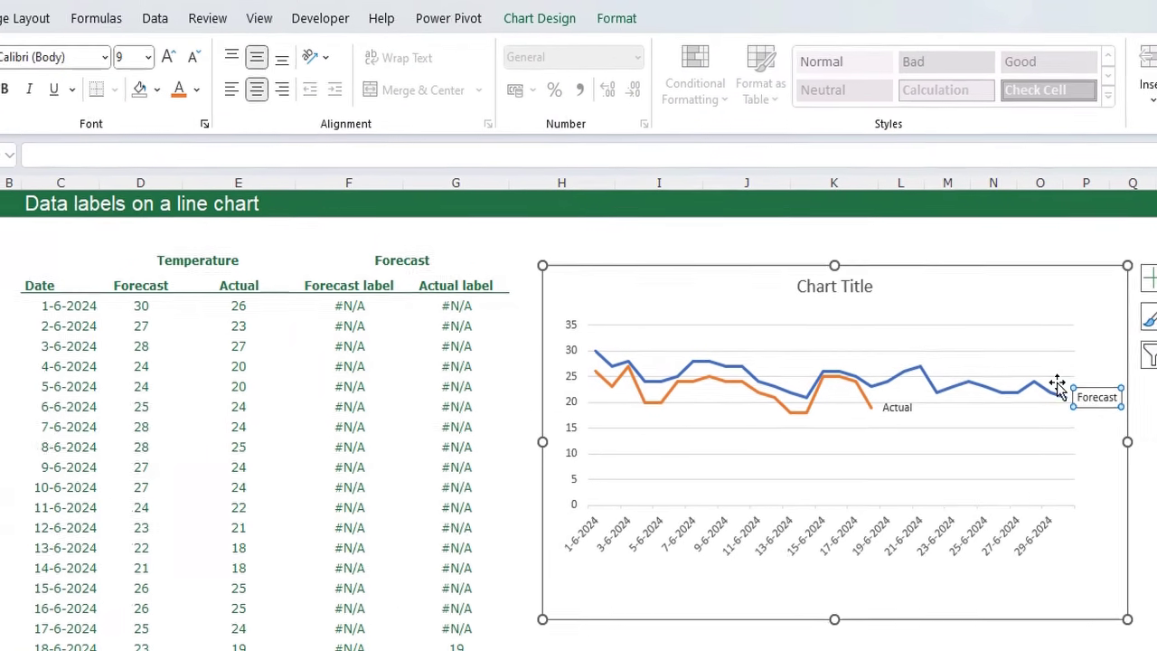
pyautogui.click(196, 88)
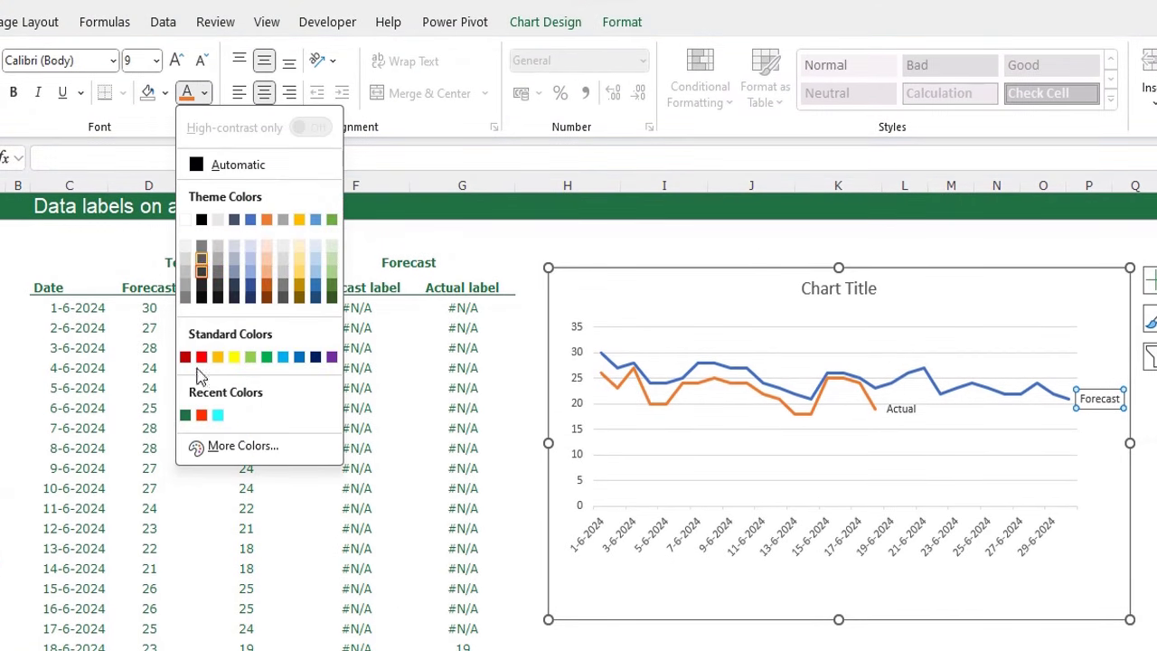
pyautogui.click(185, 416)
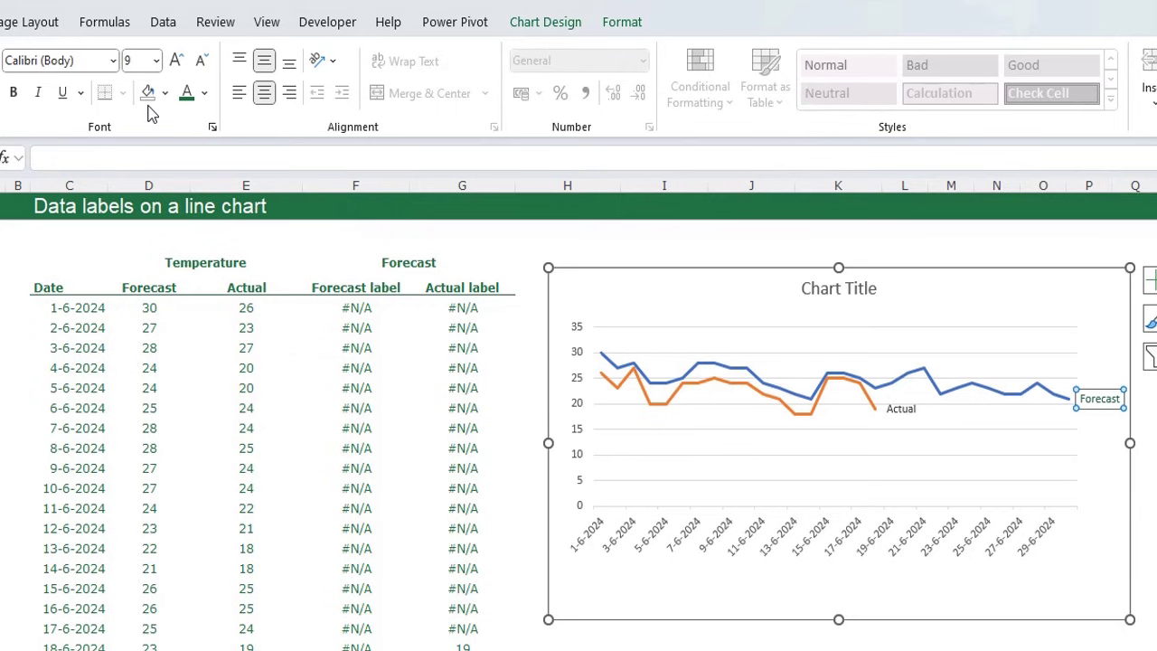
pyautogui.click(14, 93)
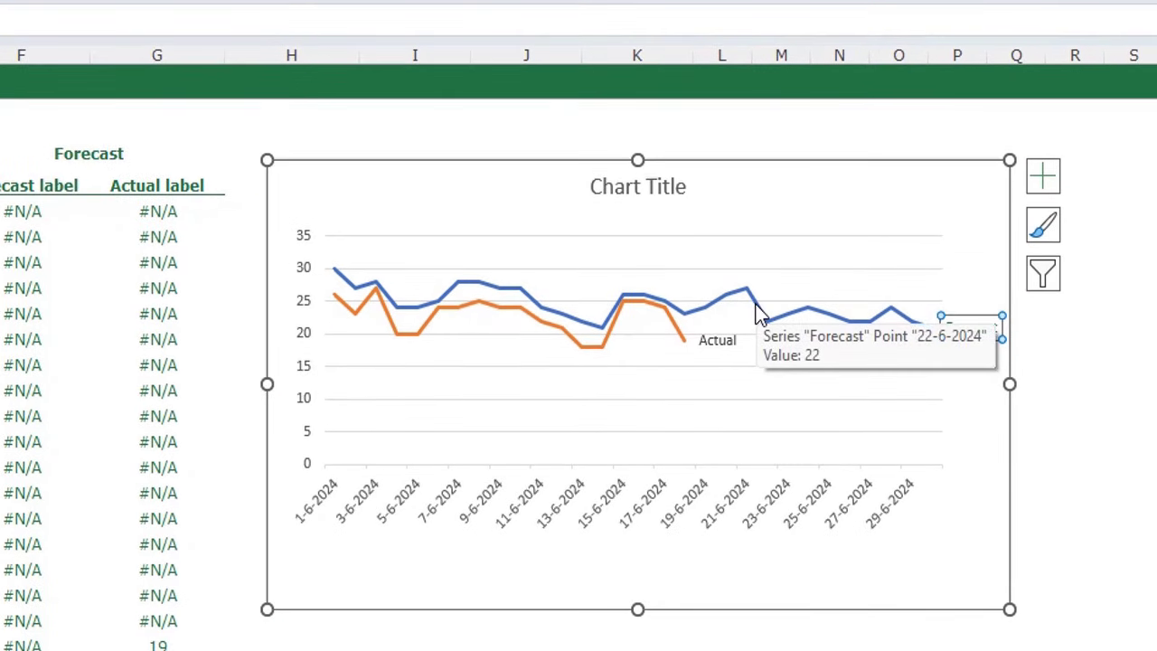
# Step: Format the Forecast series with a solid dark green line
pyautogui.click(757, 312)
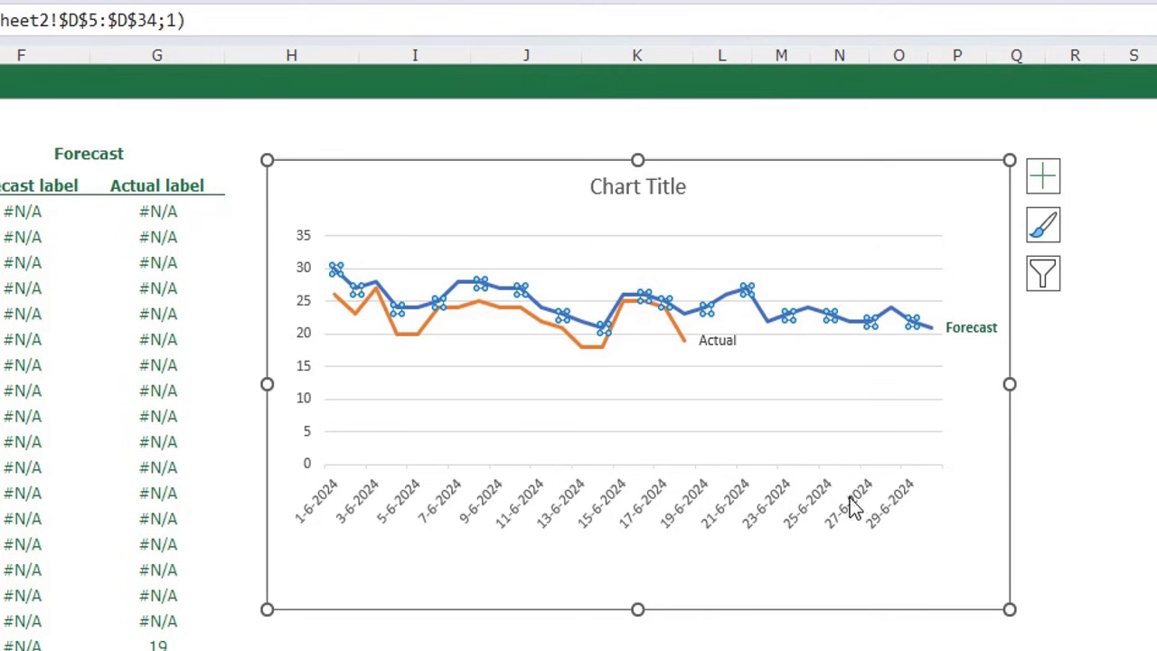
pyautogui.hotkey('ctrl', '1')
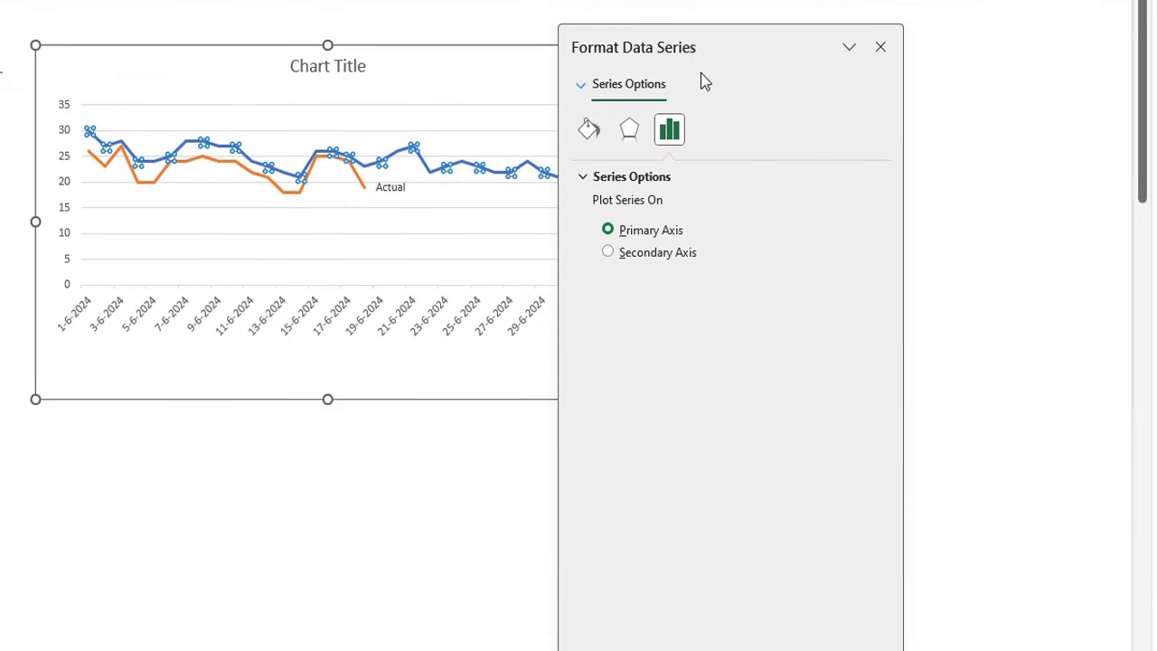
pyautogui.moveTo(786, 41); pyautogui.dragTo(863, 36)
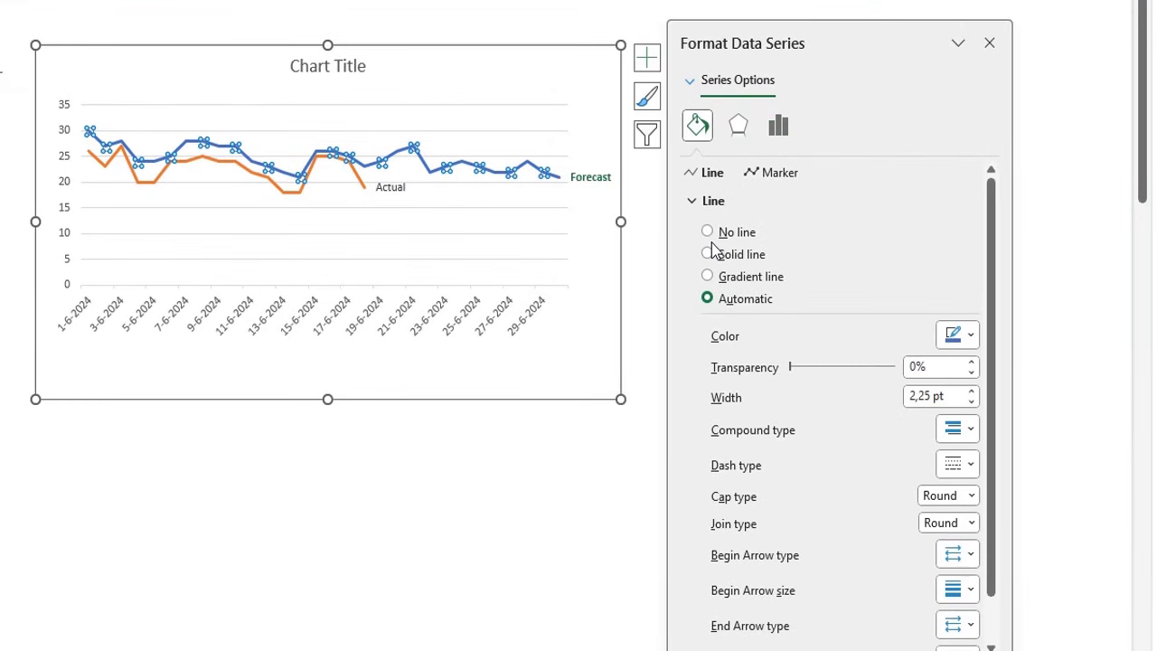
pyautogui.click(708, 254)
pyautogui.click(970, 336)
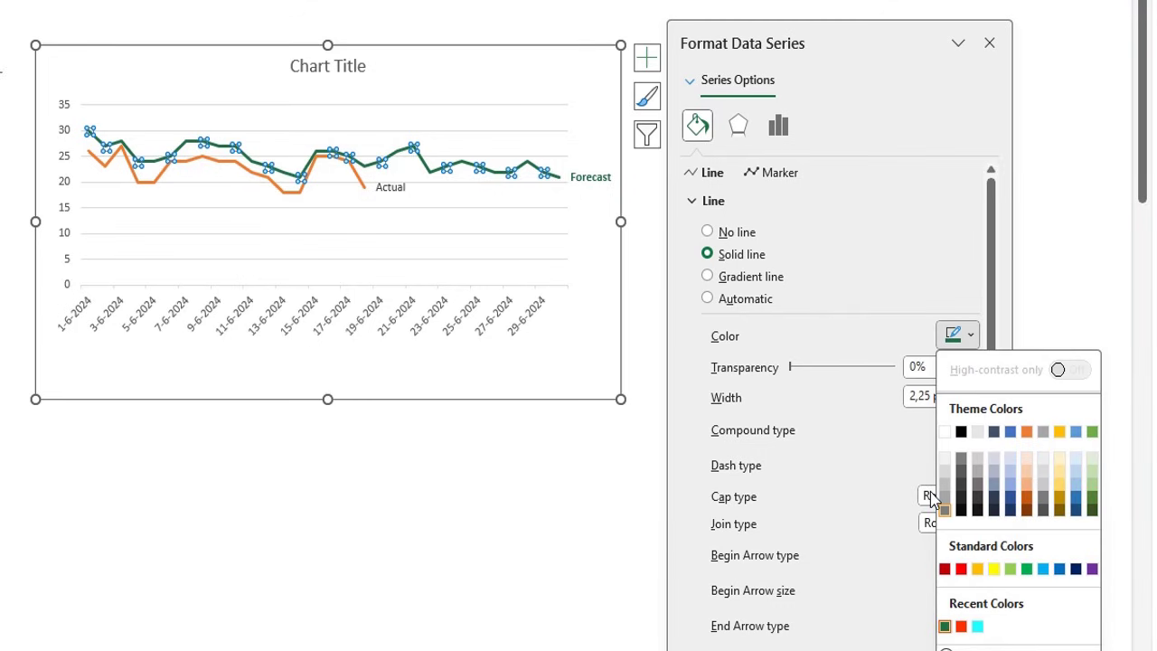
pyautogui.click(949, 625)
pyautogui.click(454, 476)
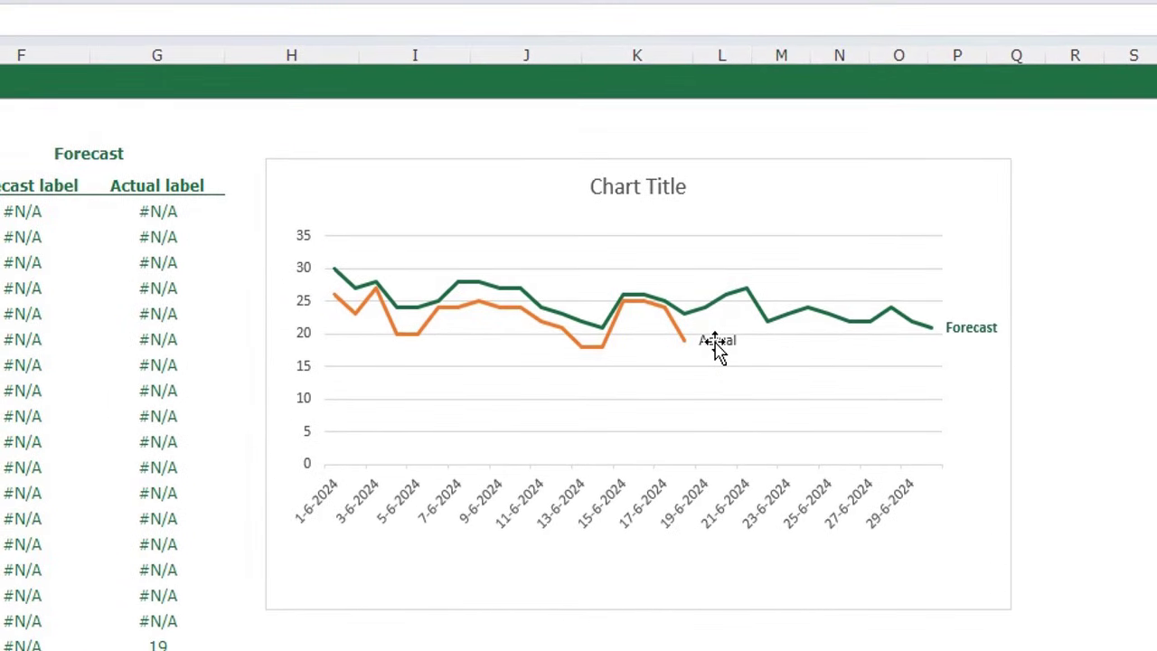
# Step: Make the Actual end label bold with orange font
pyautogui.click(715, 343)
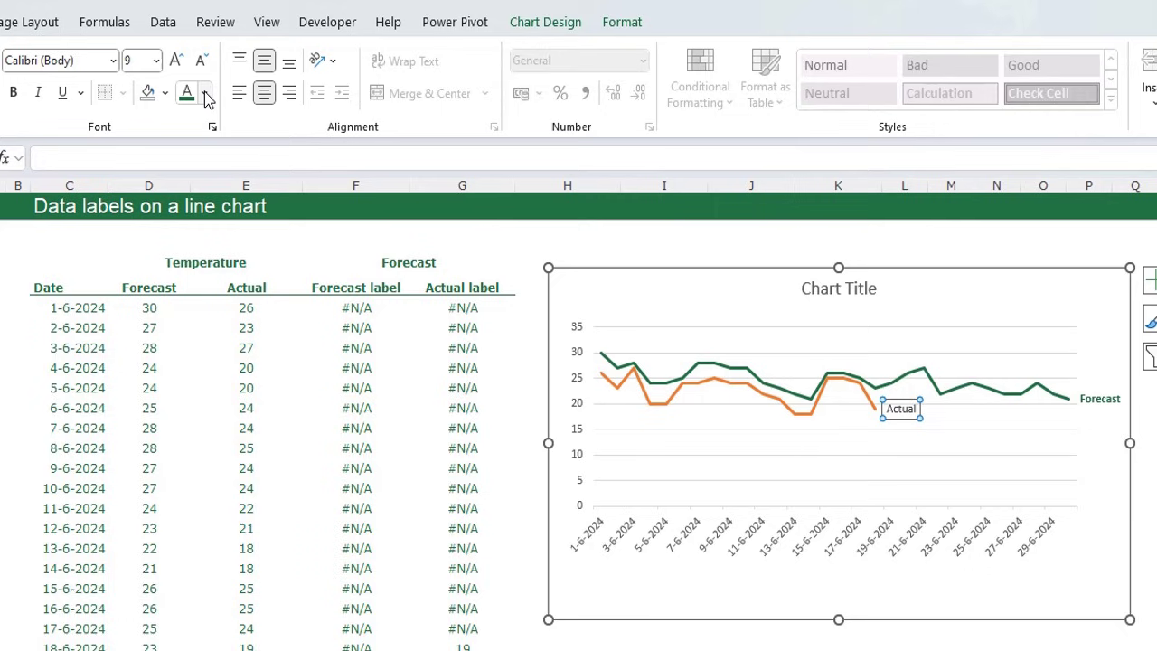
pyautogui.click(207, 94)
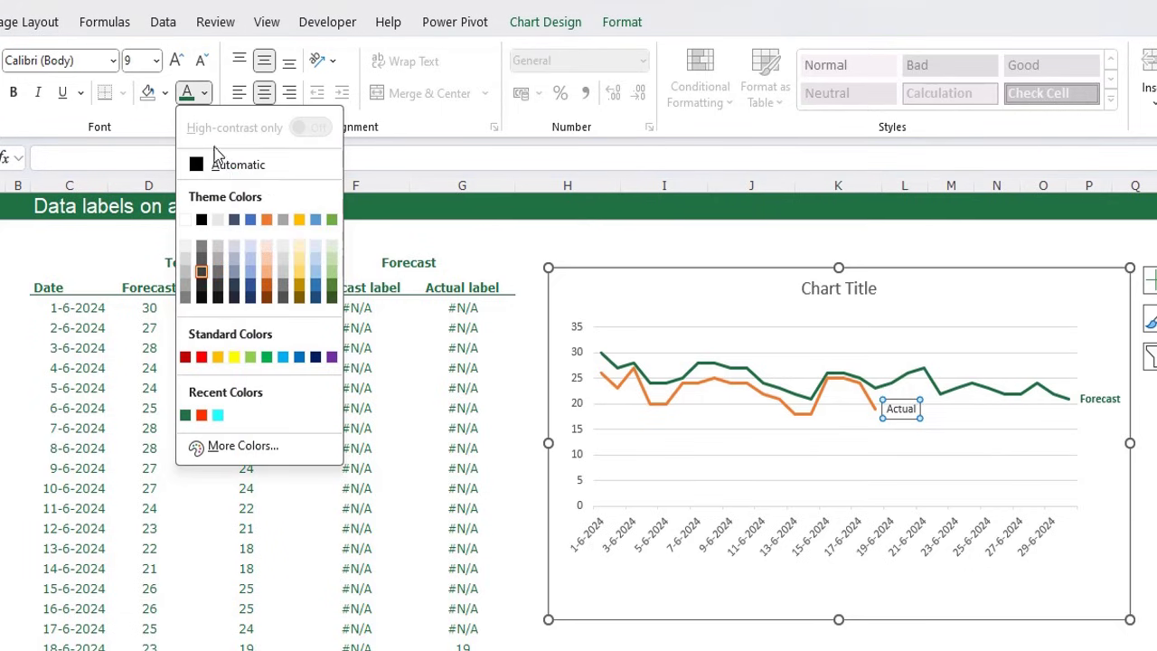
pyautogui.click(268, 220)
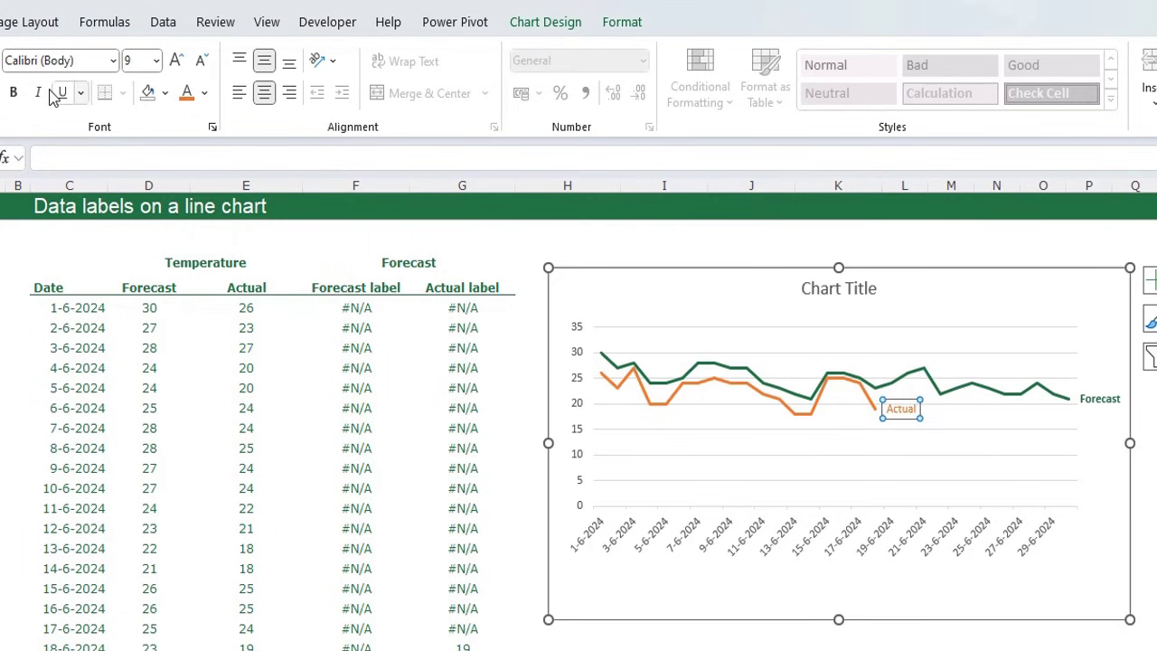
pyautogui.click(13, 92)
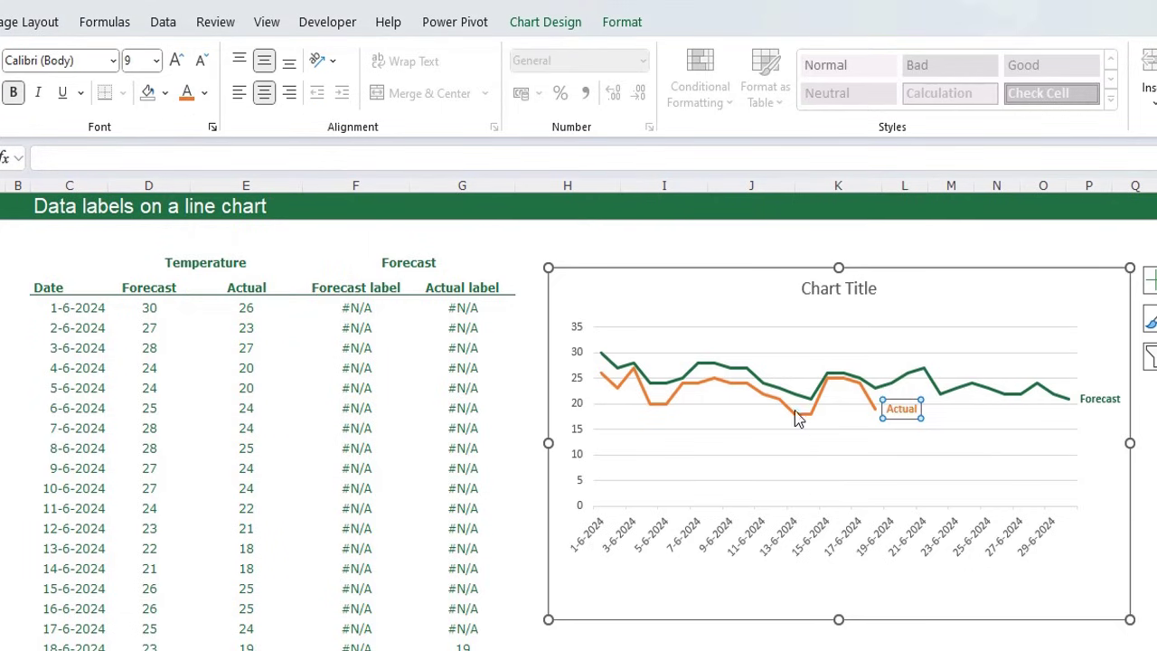
# Step: Retitle the chart 'Temperature (Actuals vs. forecast)' in bold dark green, moved to the top left
pyautogui.click(823, 289)
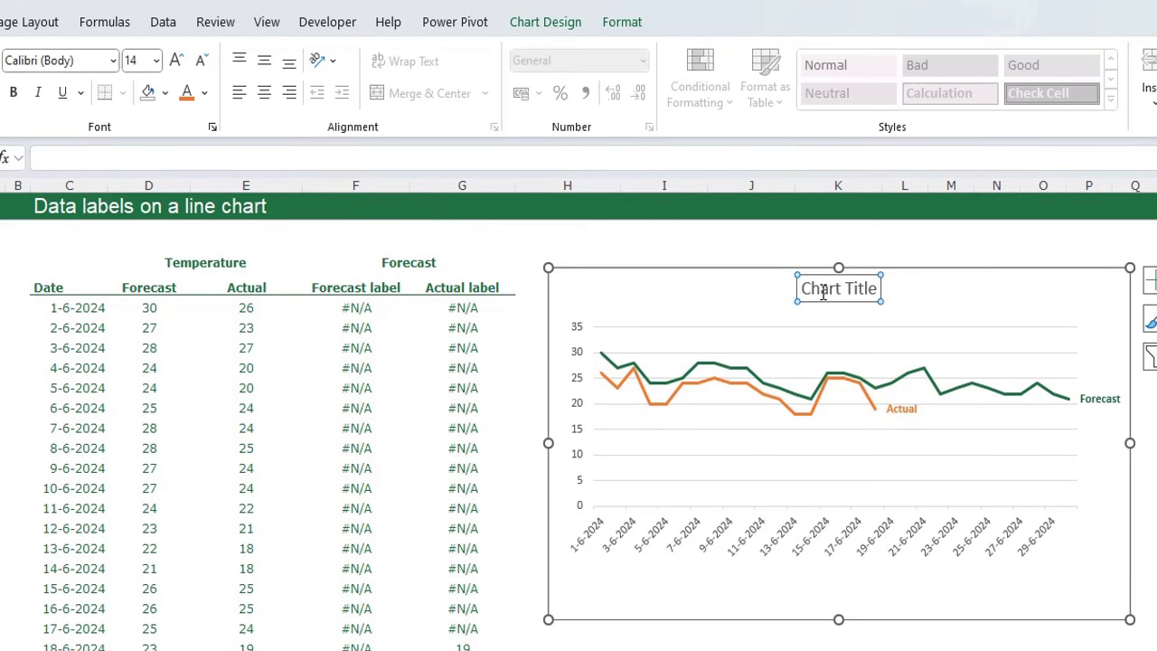
pyautogui.press('Delete')
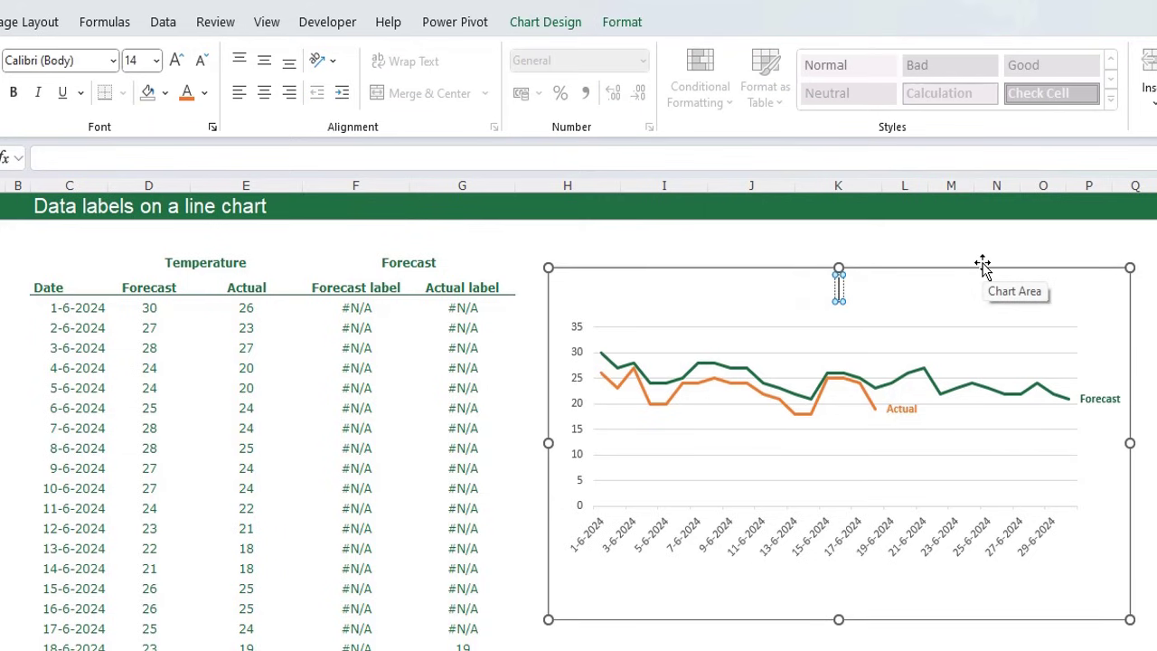
pyautogui.write('Temperat')
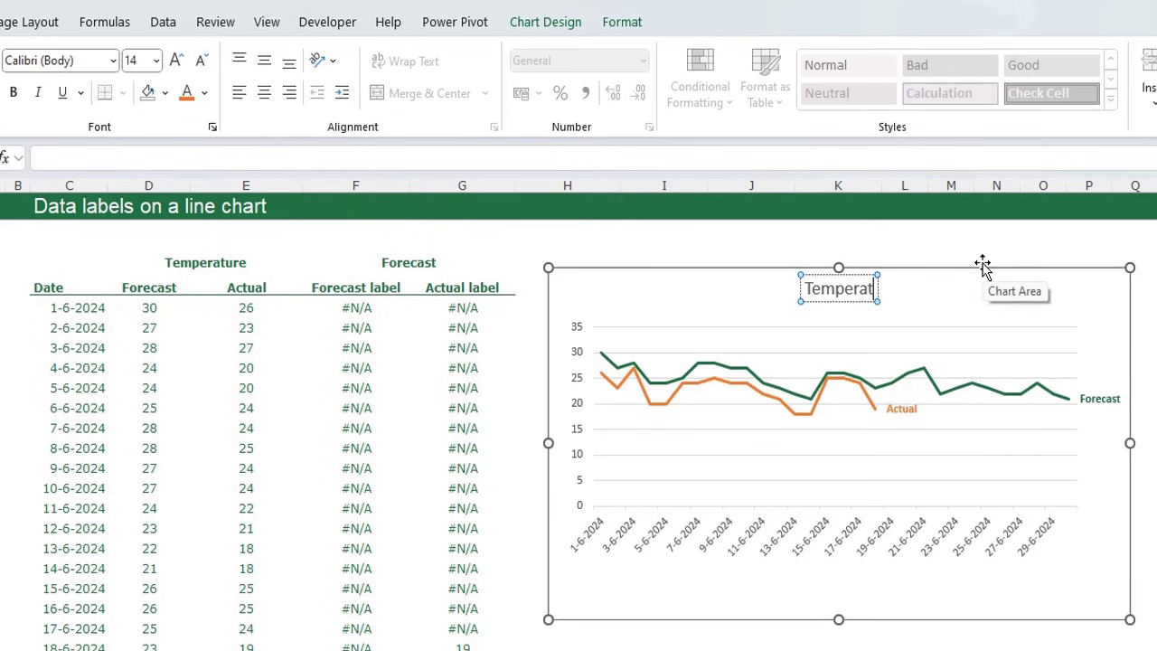
pyautogui.write('ure (')
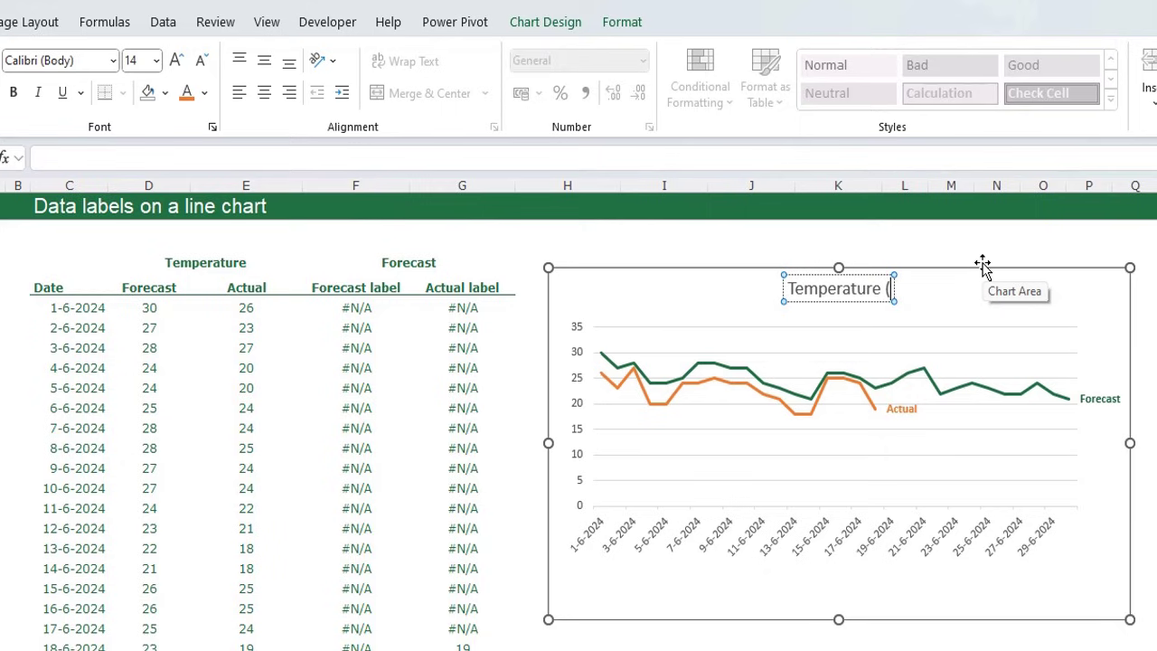
pyautogui.write('Actuals vs')
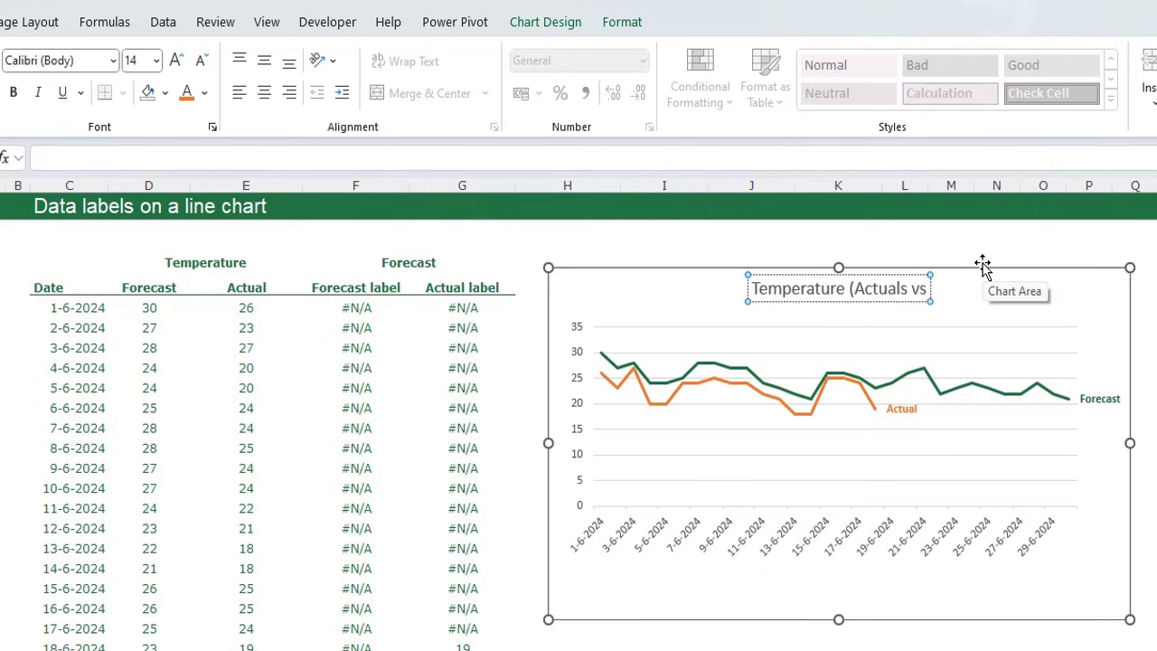
pyautogui.write('. forecast)')
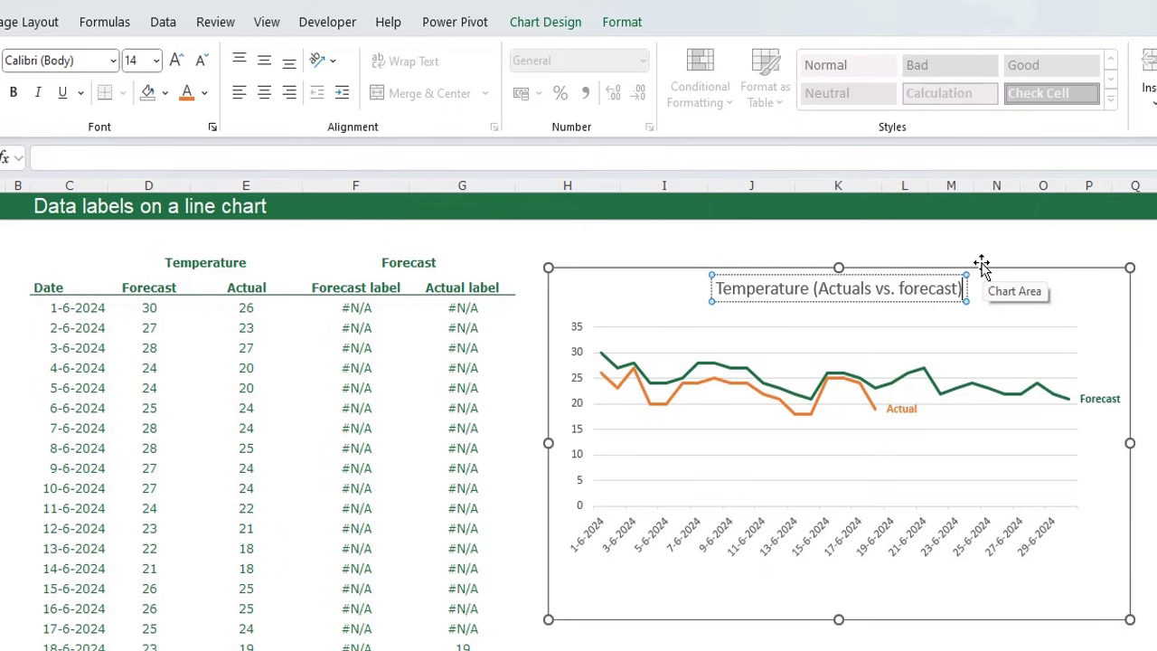
pyautogui.hotkey('ctrl', 'a')
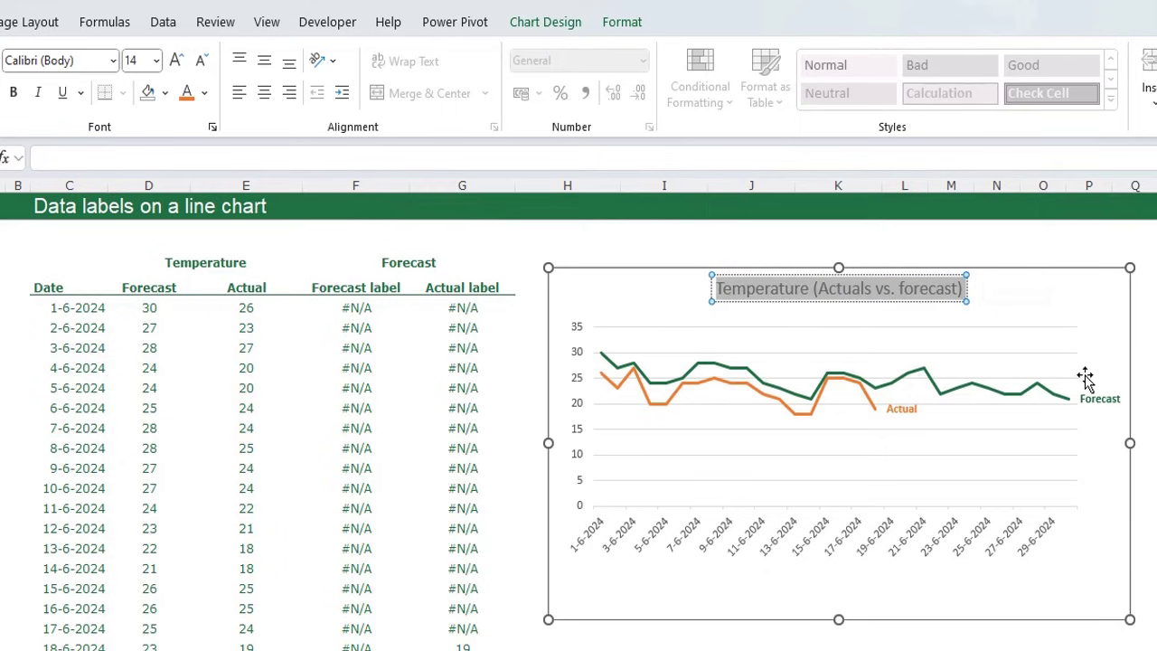
pyautogui.click(15, 94)
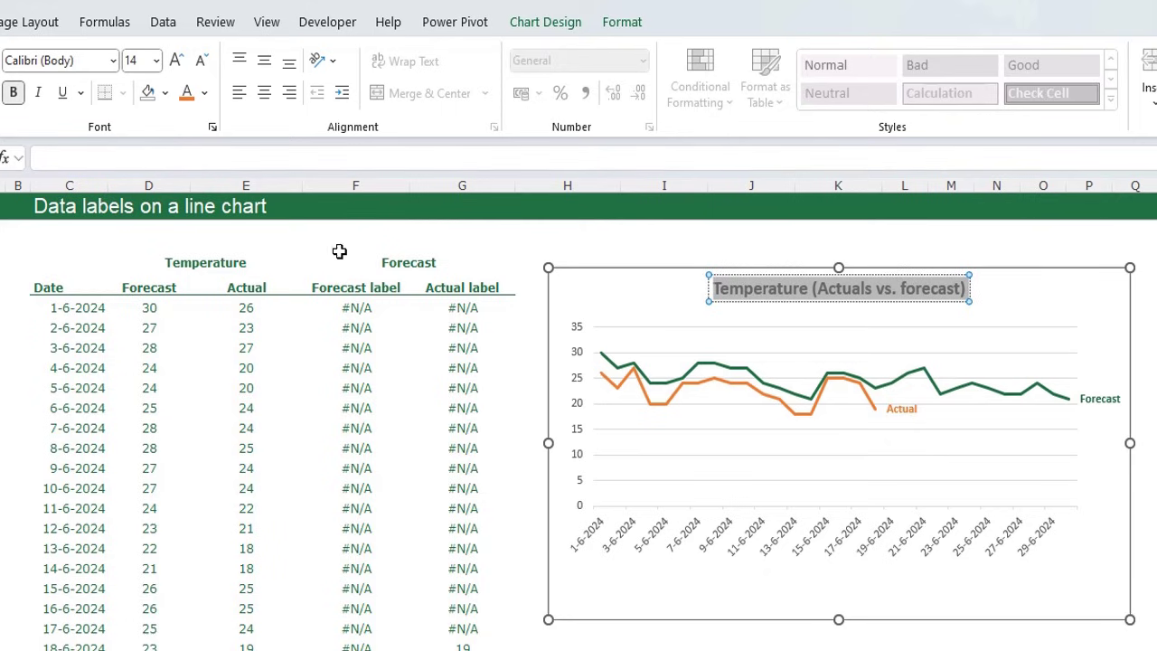
pyautogui.click(205, 94)
pyautogui.click(186, 415)
pyautogui.moveTo(878, 304); pyautogui.dragTo(755, 310)
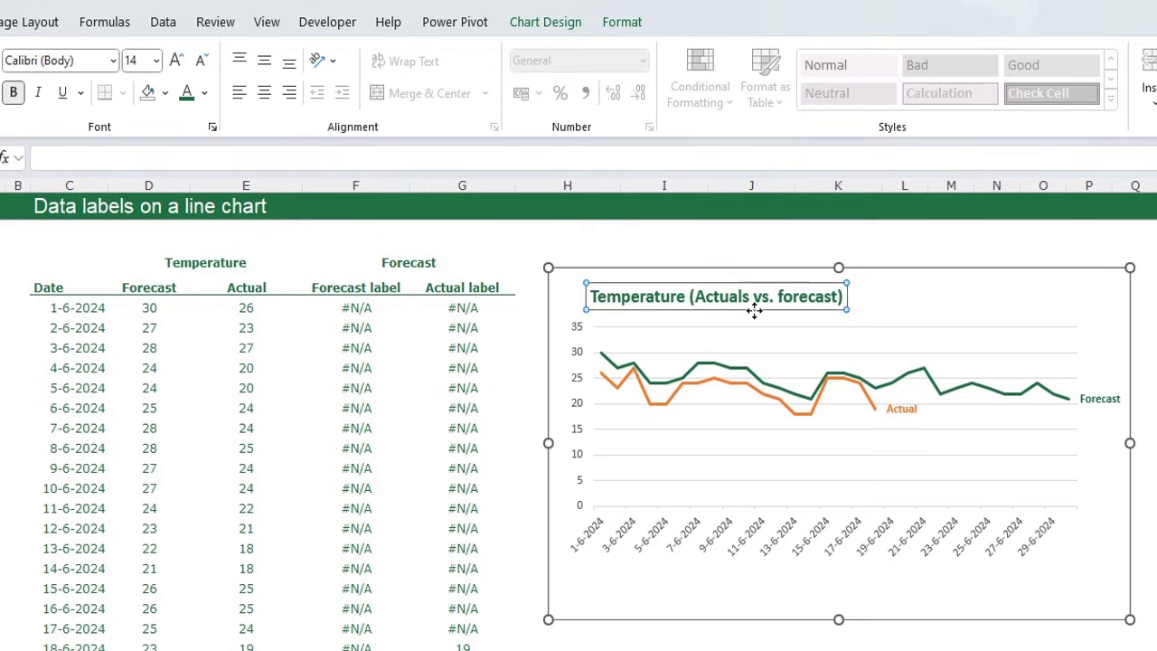
# Step: Set the date axis major unit to 3 days
pyautogui.click(892, 454)
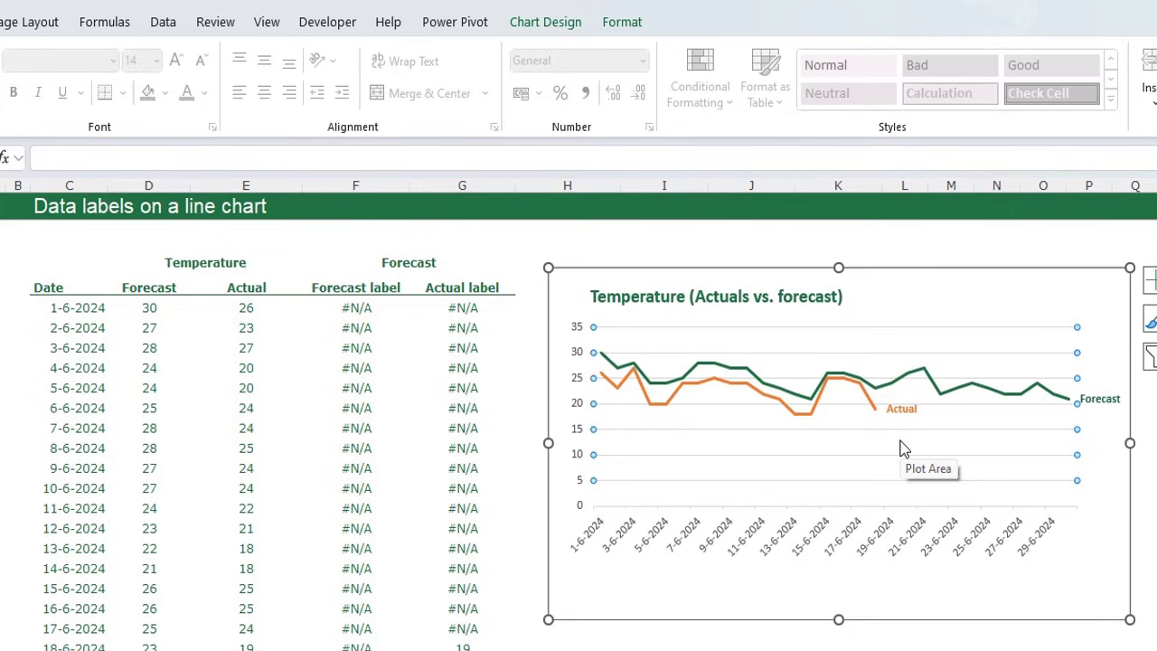
pyautogui.click(903, 450)
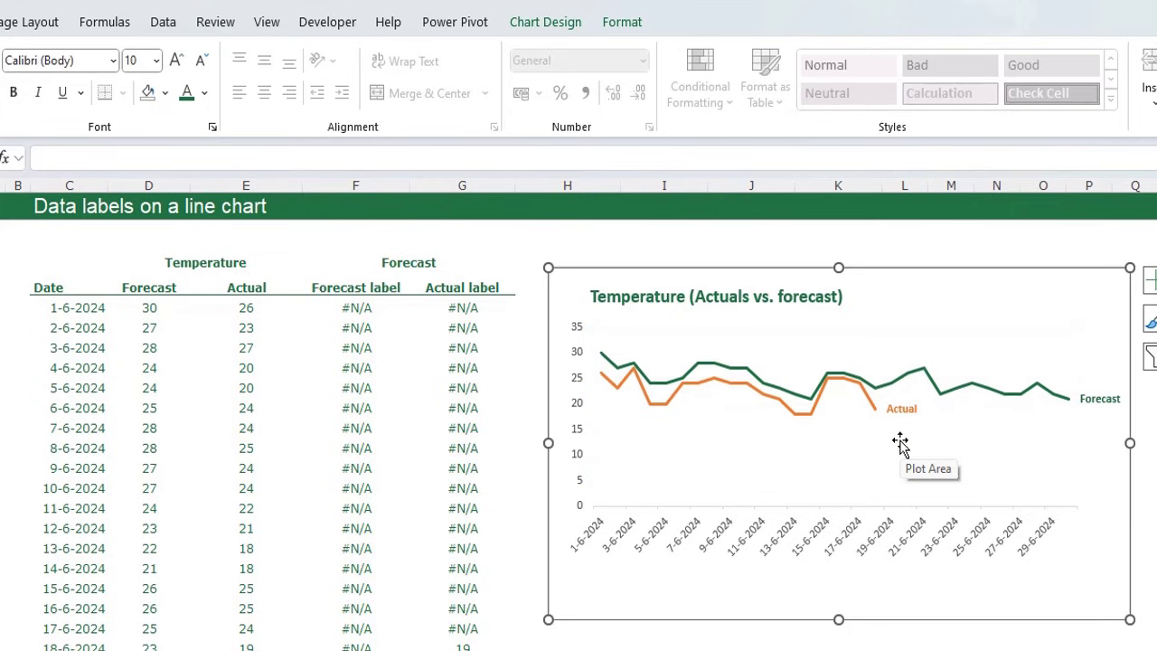
pyautogui.click(578, 431)
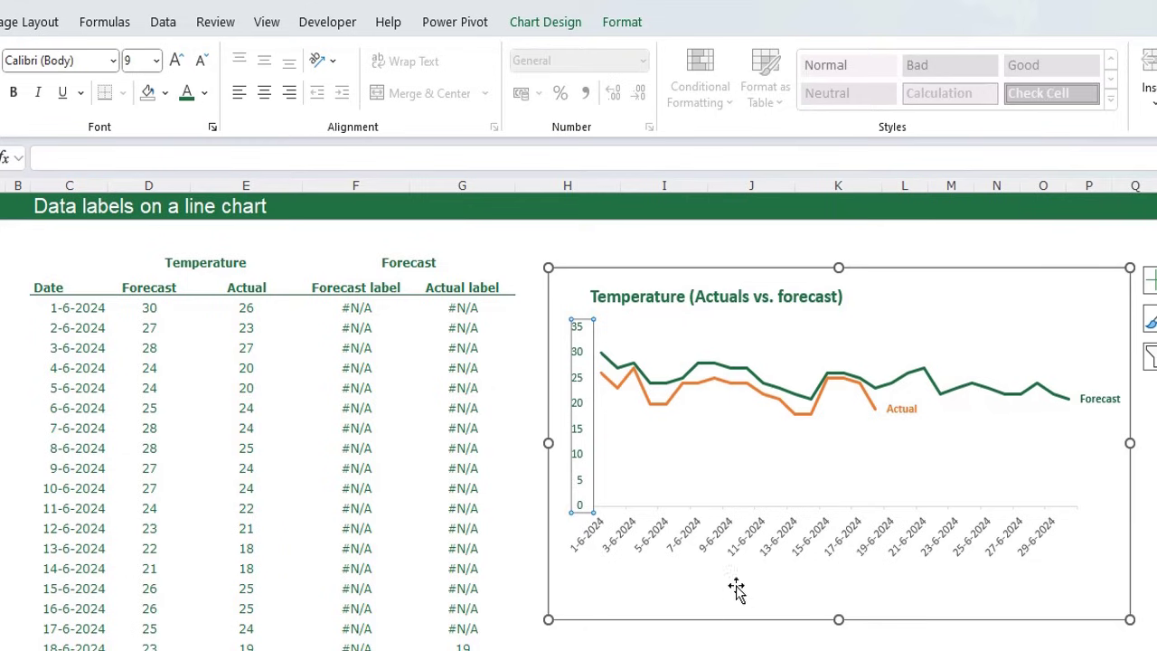
pyautogui.click(780, 540)
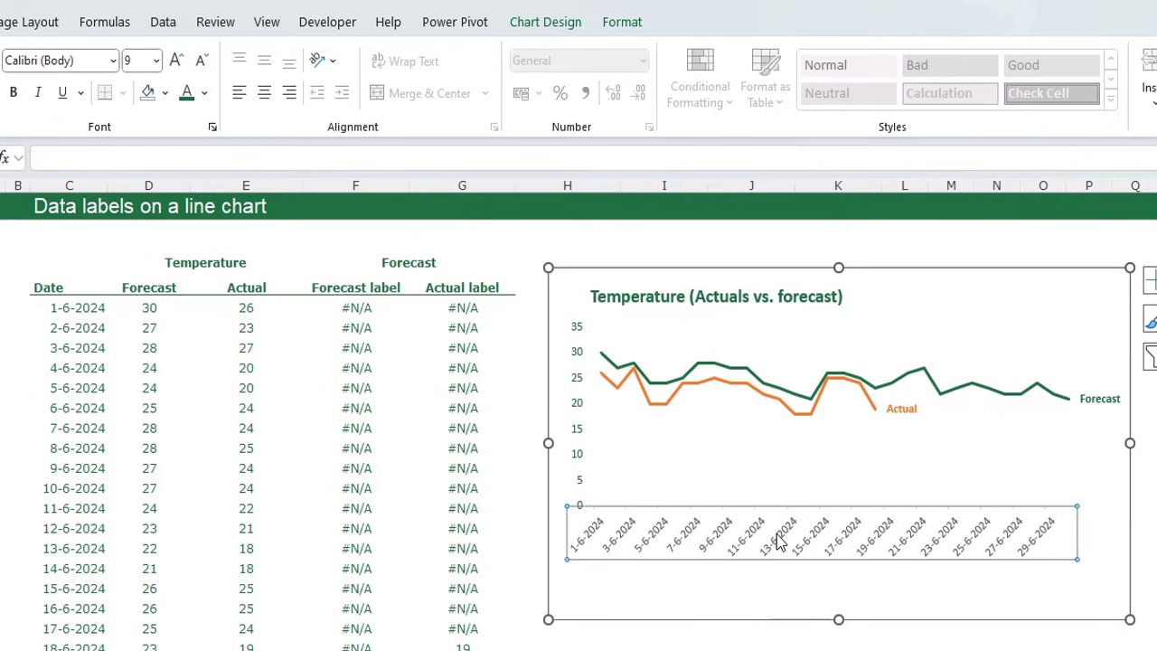
pyautogui.doubleClick(899, 541)
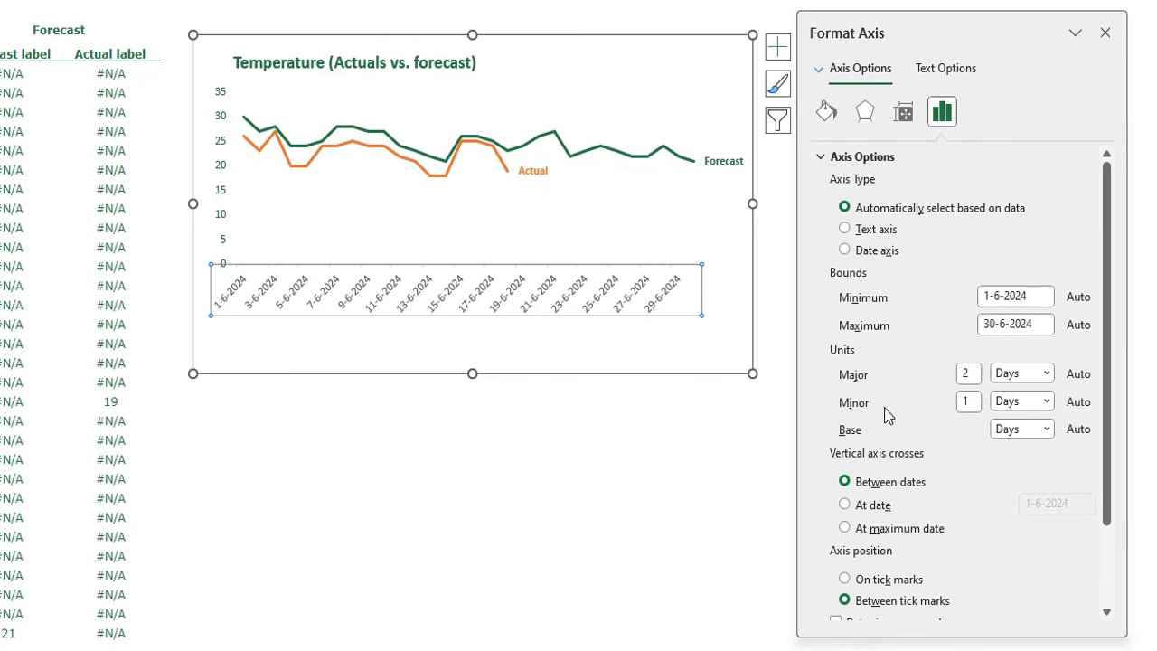
pyautogui.click(966, 376)
pyautogui.write('3')
pyautogui.press('Return')
# Step: Set the date axis major tick mark type to None
pyautogui.scroll(-2, 976, 398)
pyautogui.click(855, 558)
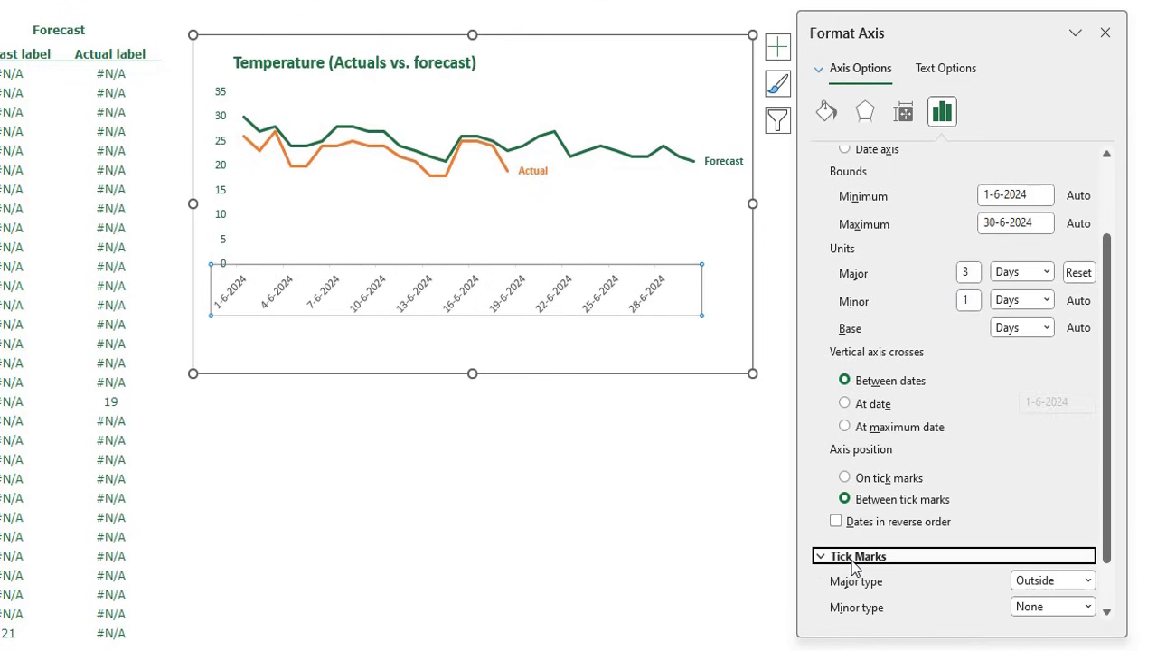
pyautogui.click(1047, 524)
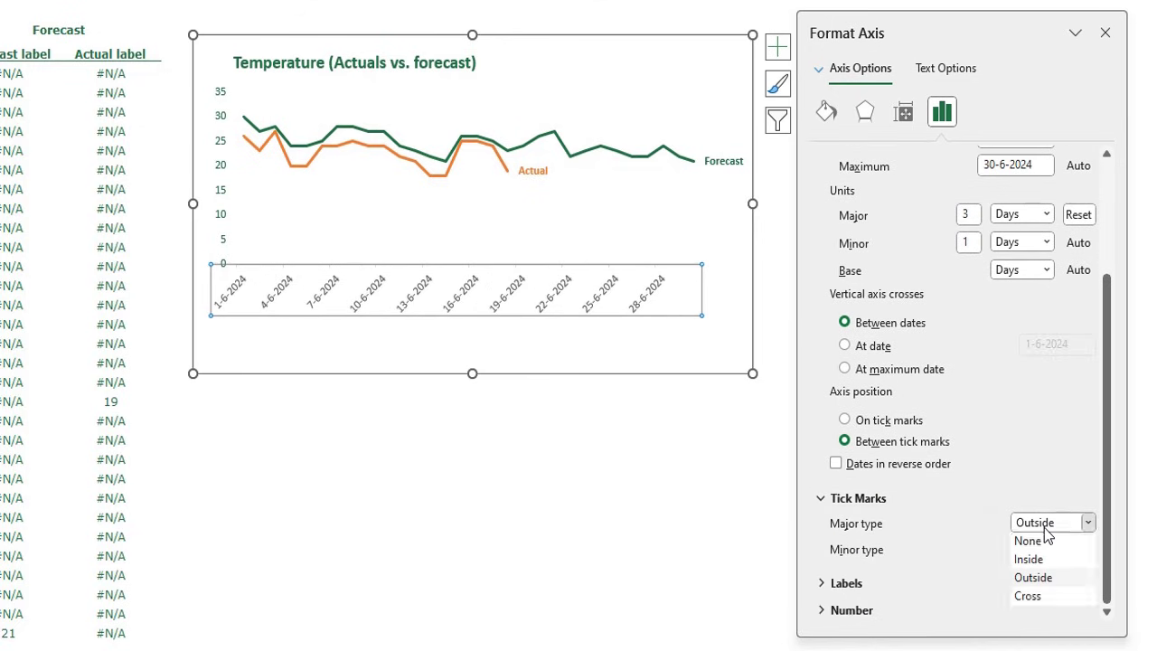
pyautogui.click(1036, 548)
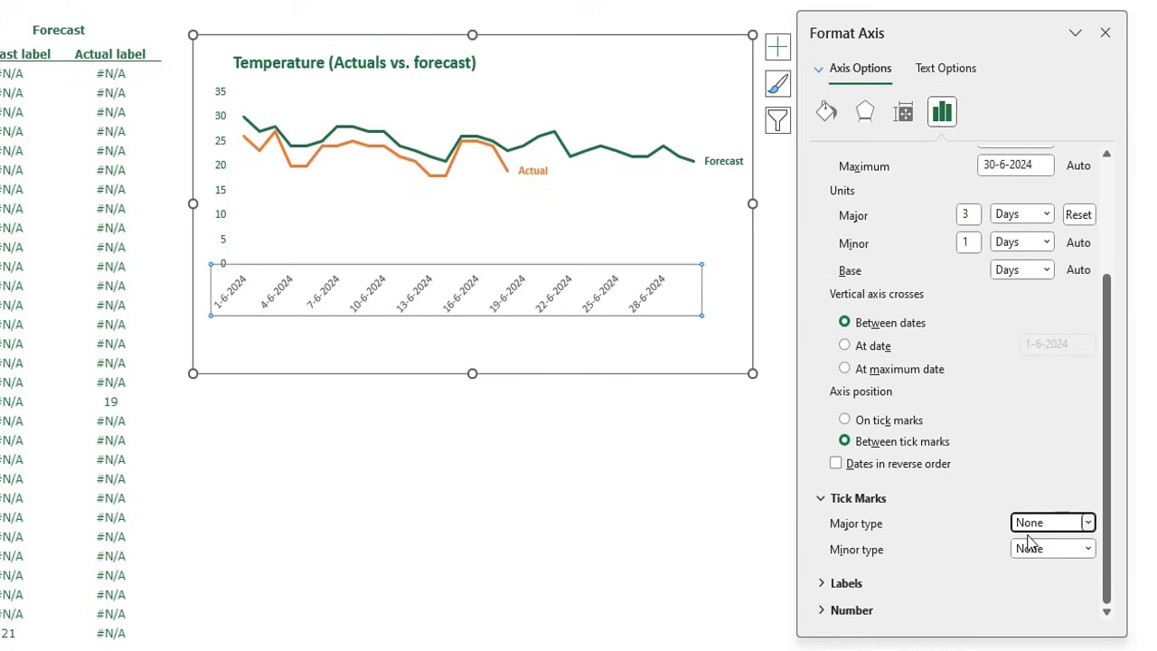
# Step: Give the date axis a solid dark green line 2.5 pt wide
pyautogui.click(825, 112)
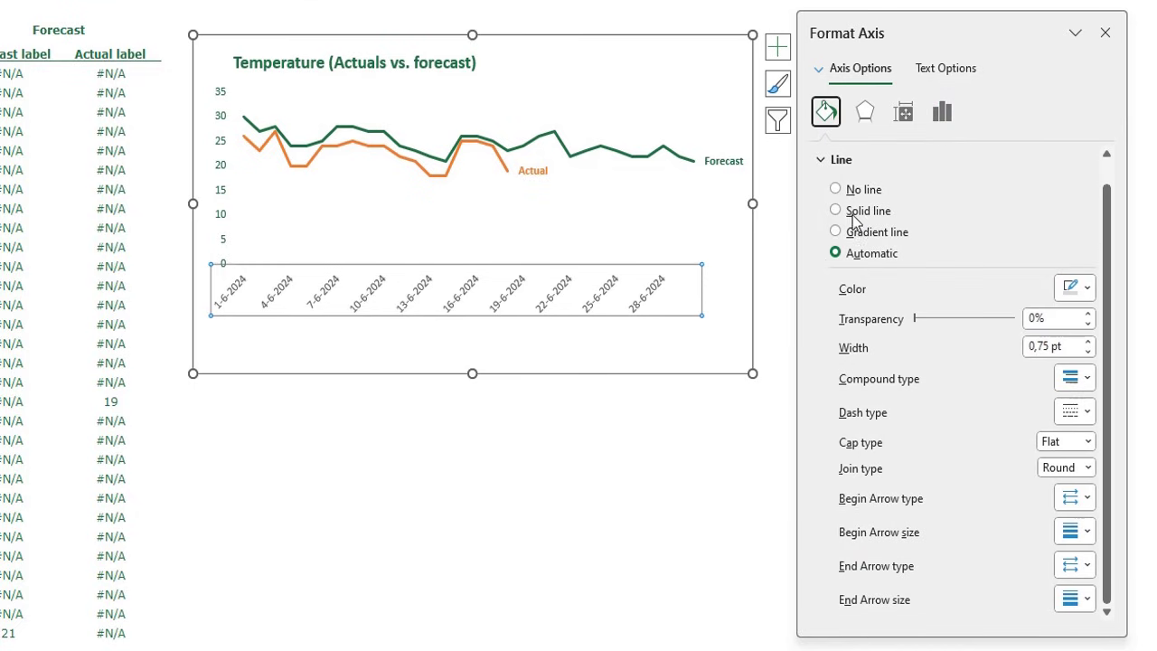
pyautogui.click(853, 215)
pyautogui.click(1085, 289)
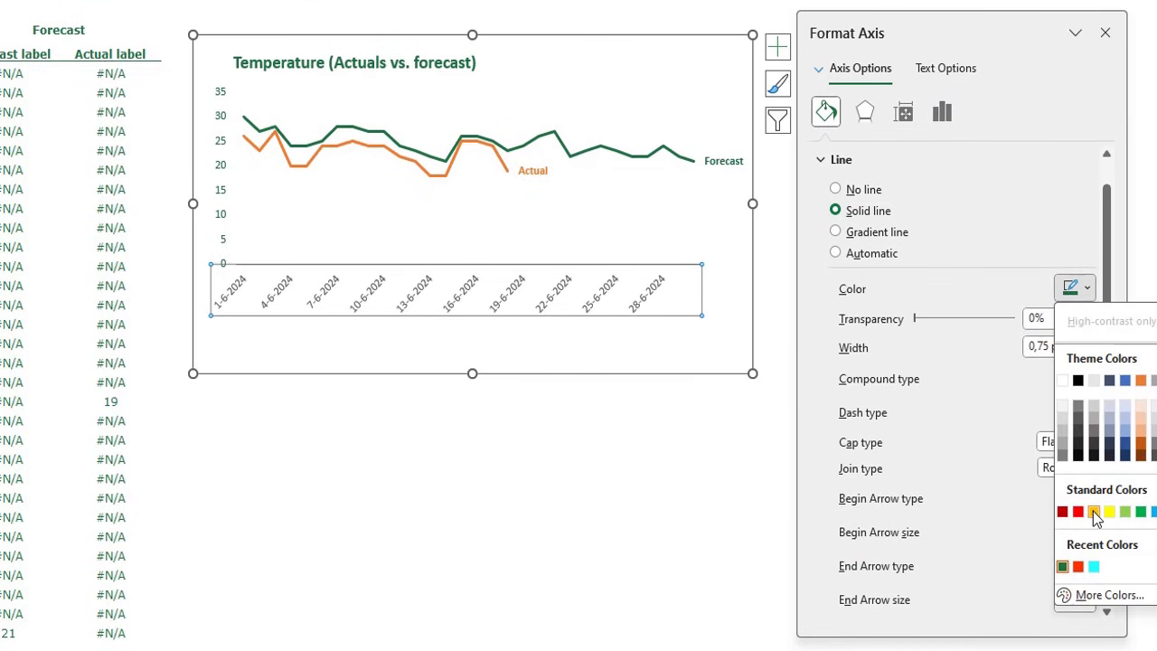
pyautogui.click(1063, 566)
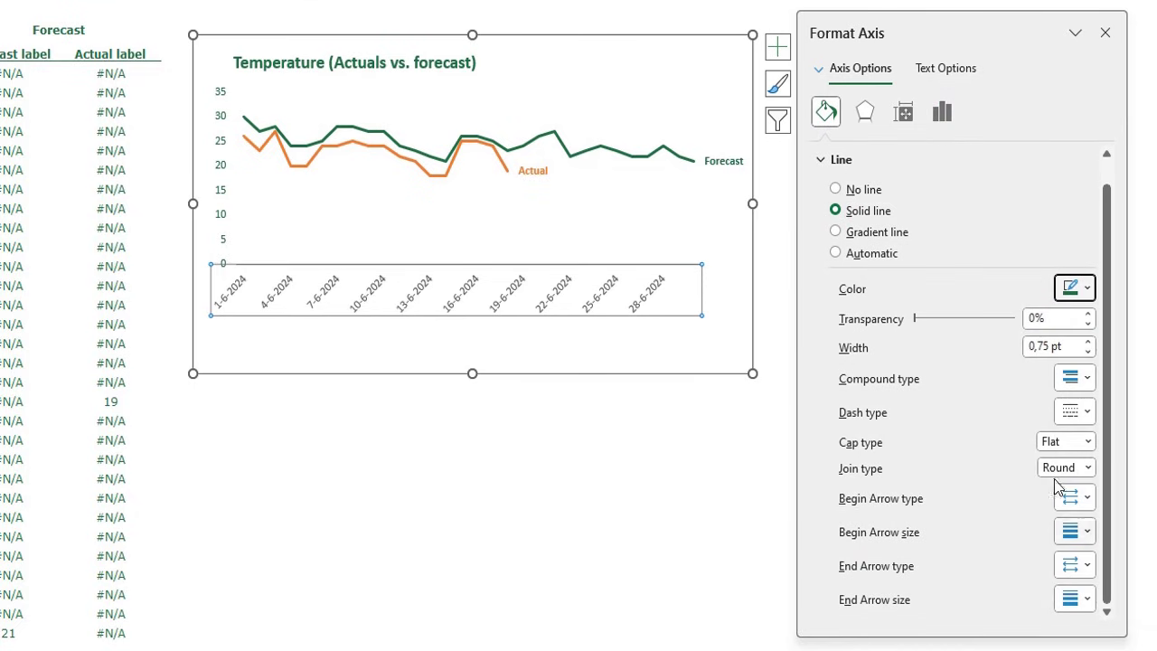
pyautogui.click(1089, 343)
pyautogui.click(1089, 343)
pyautogui.click(1090, 343)
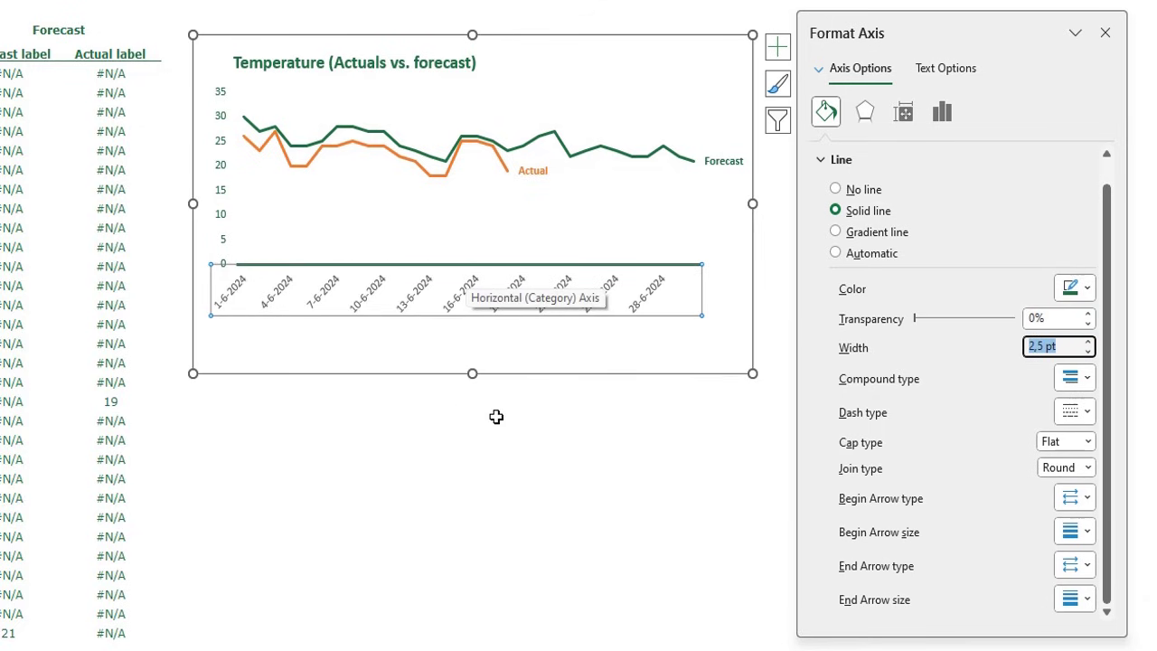
pyautogui.click(1105, 32)
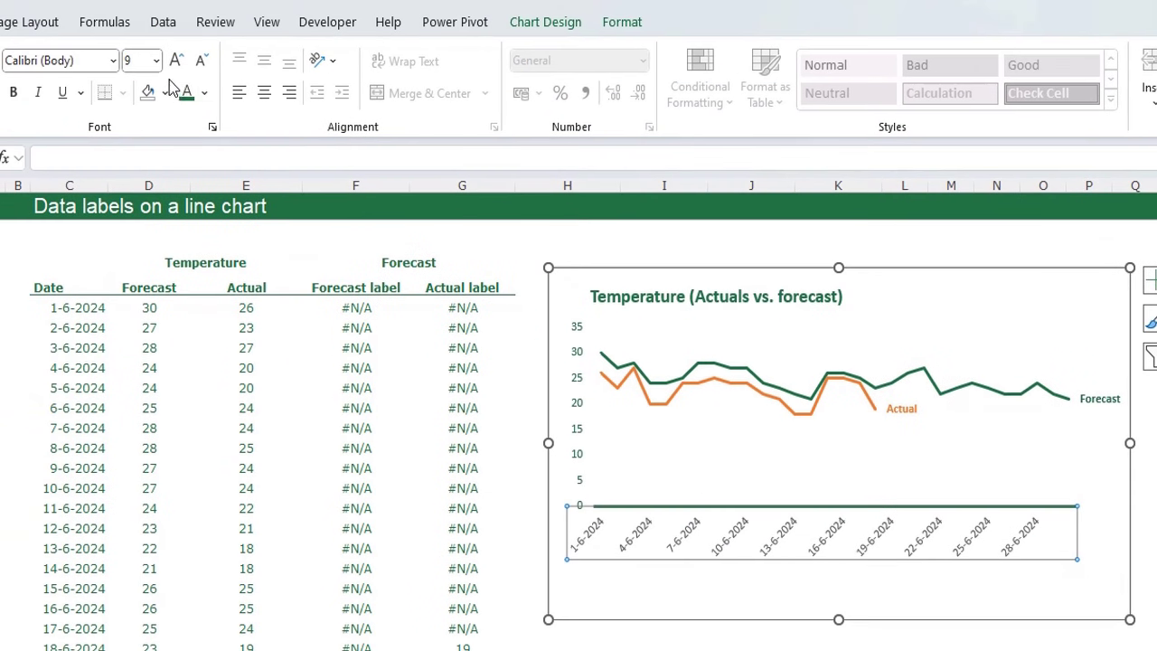
# Step: Set the chart's Shape Outline to No Outline to remove its border
pyautogui.click(723, 647)
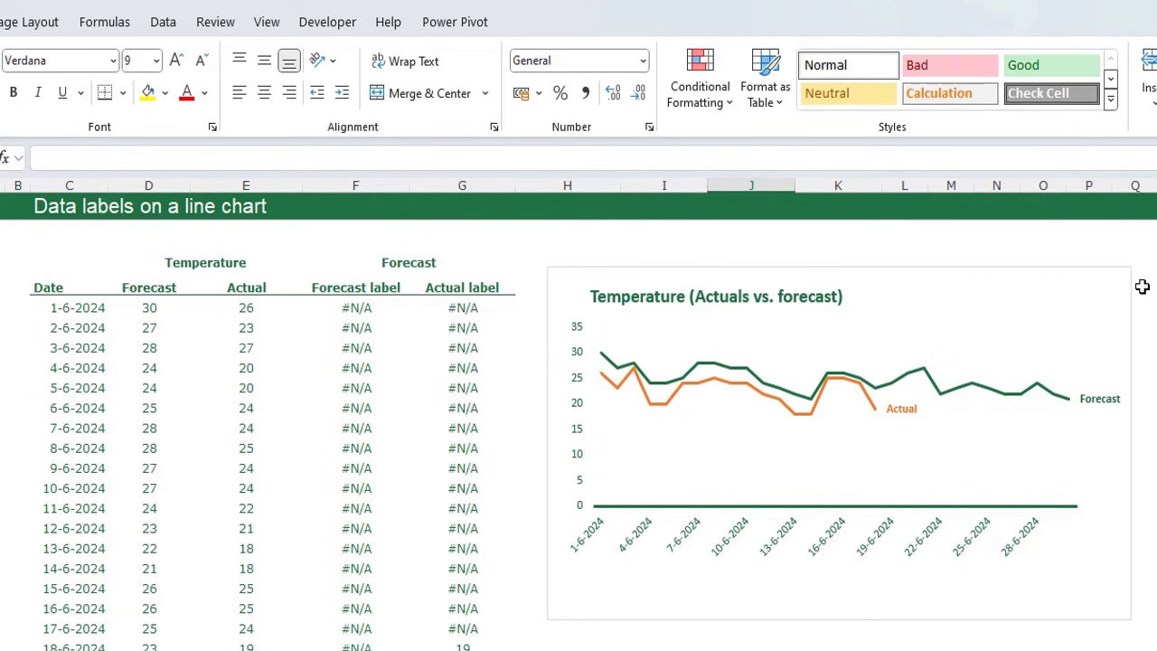
pyautogui.click(623, 600)
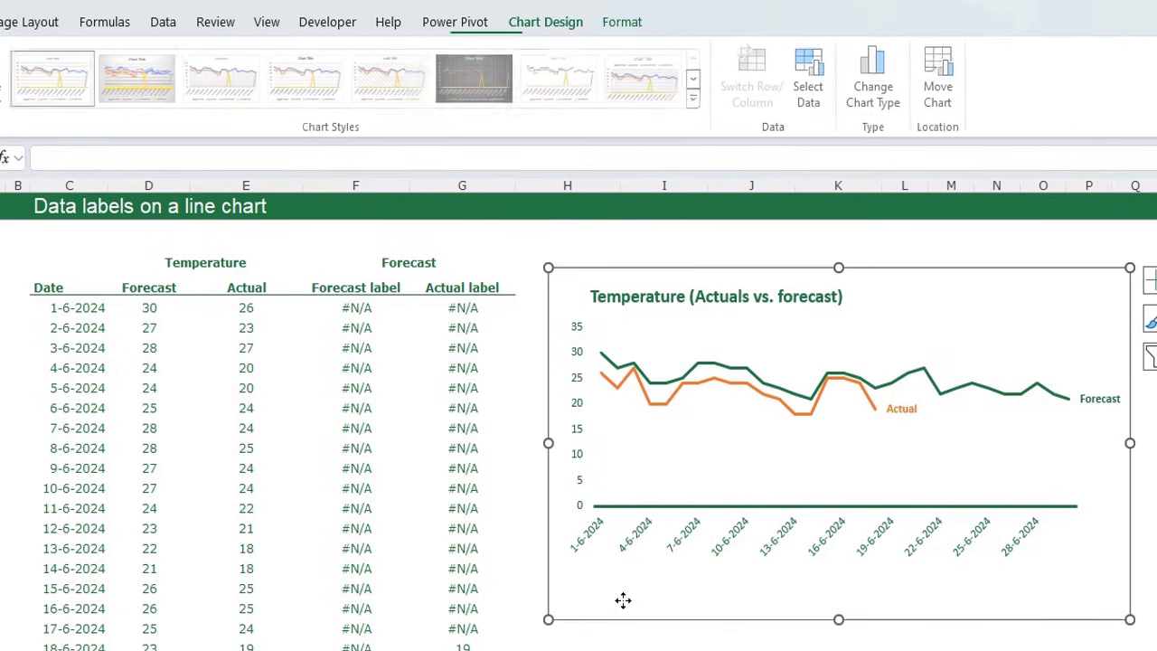
pyautogui.click(622, 26)
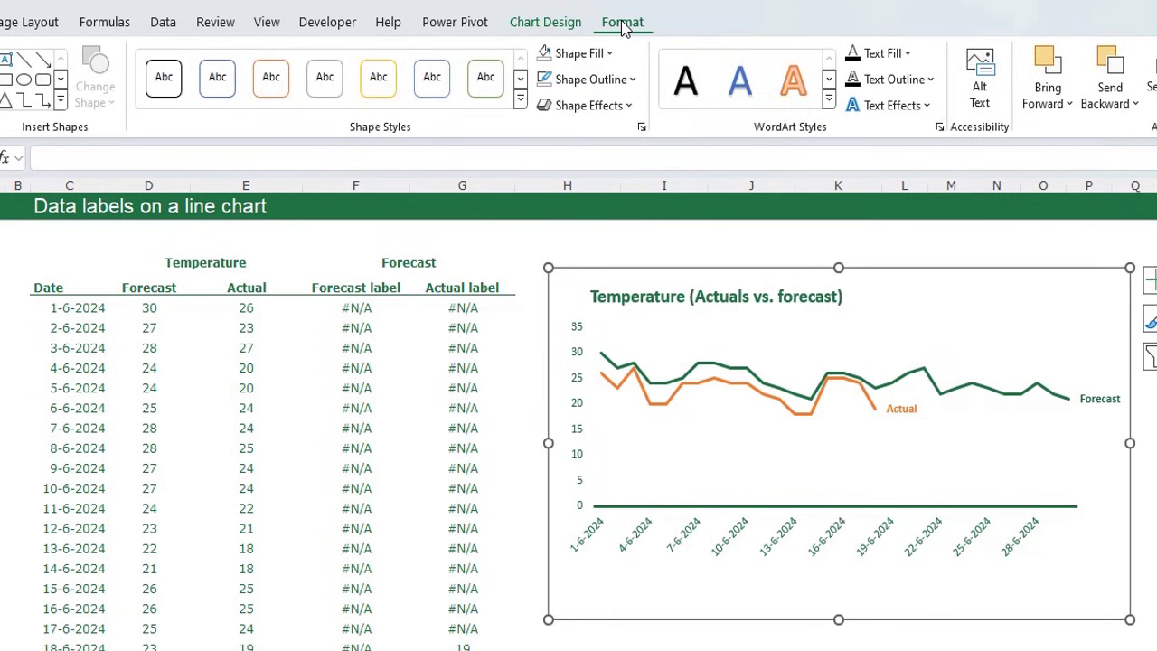
pyautogui.click(596, 80)
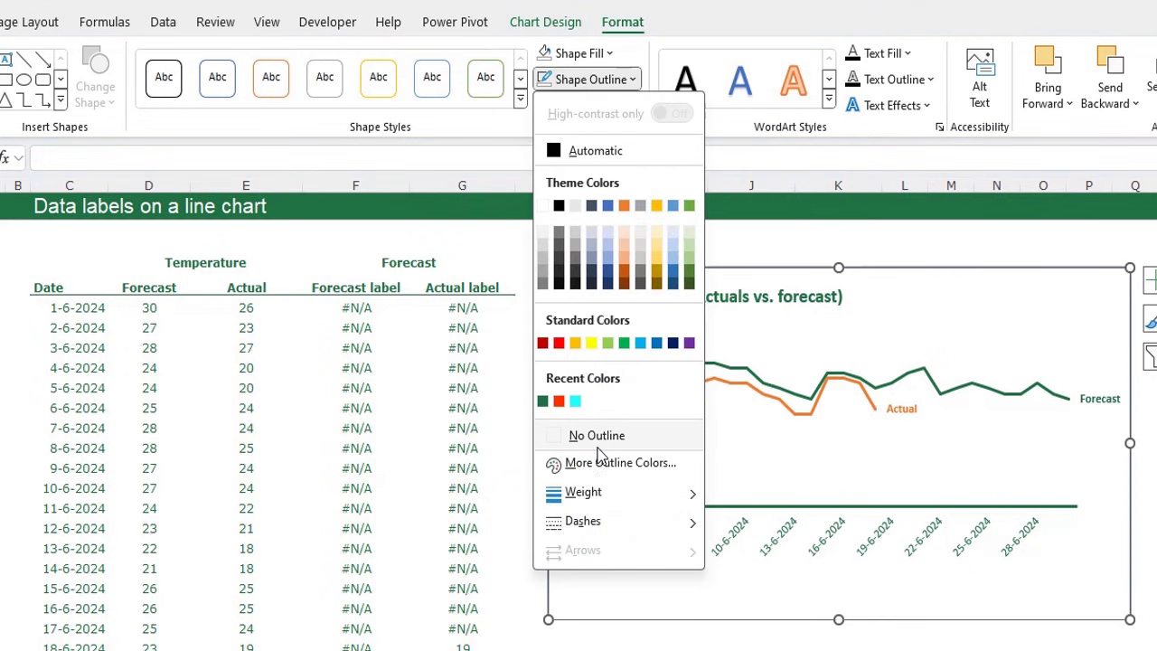
pyautogui.click(570, 435)
pyautogui.press('Escape')
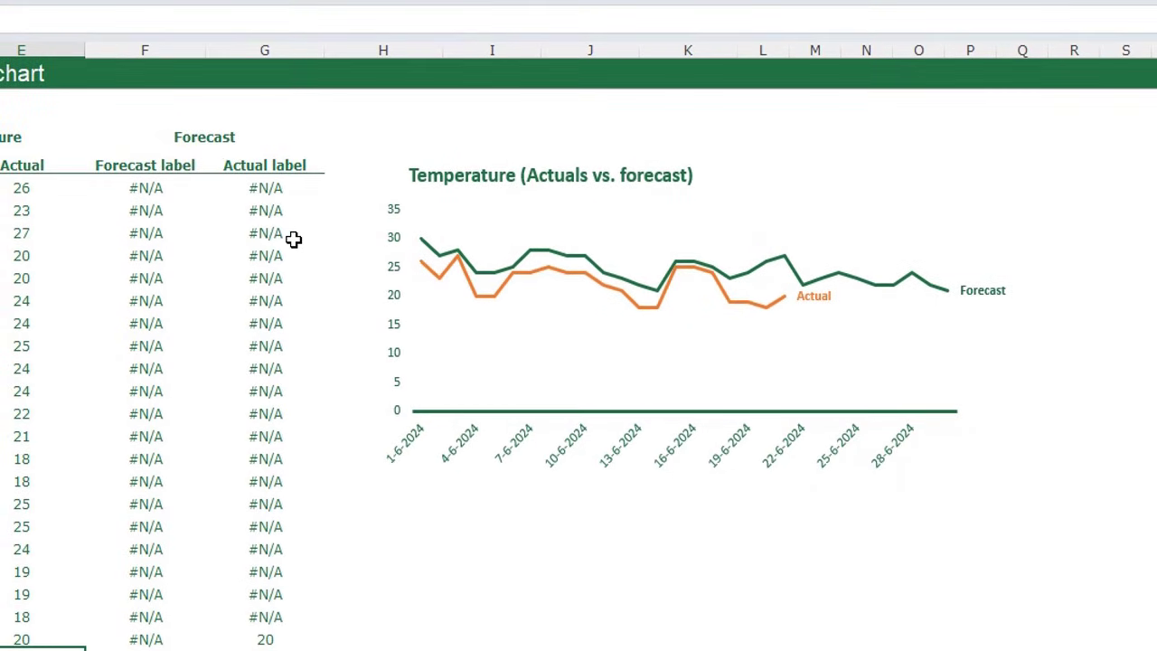
pyautogui.click(512, 569)
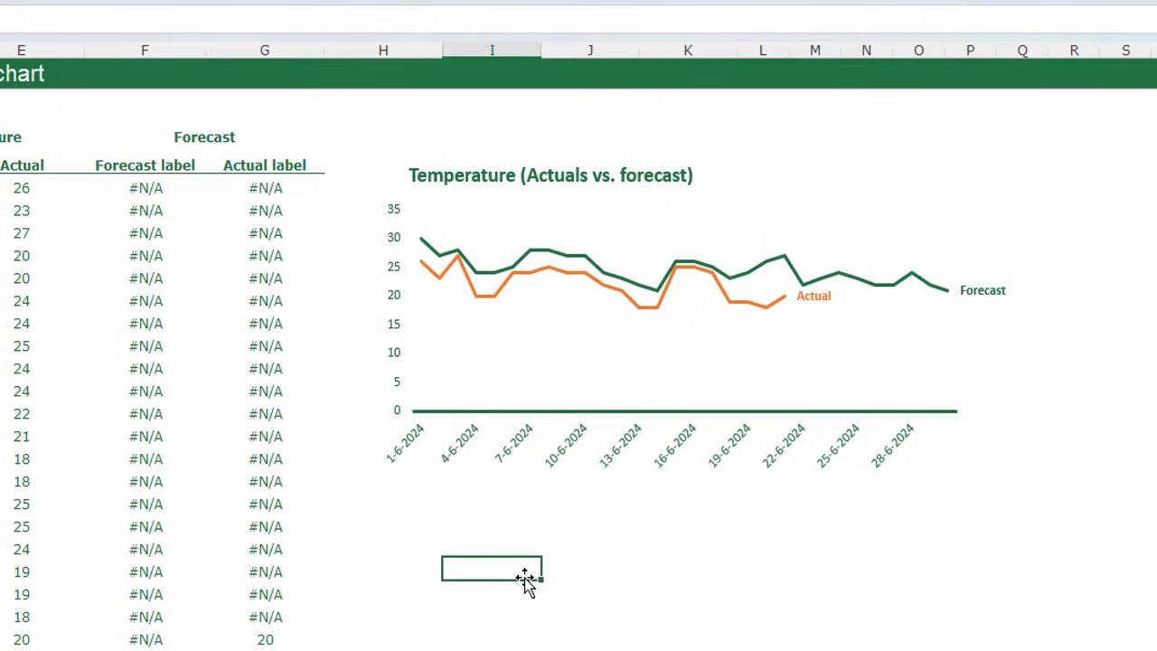
pyautogui.moveTo(173, 43); pyautogui.dragTo(230, 43)
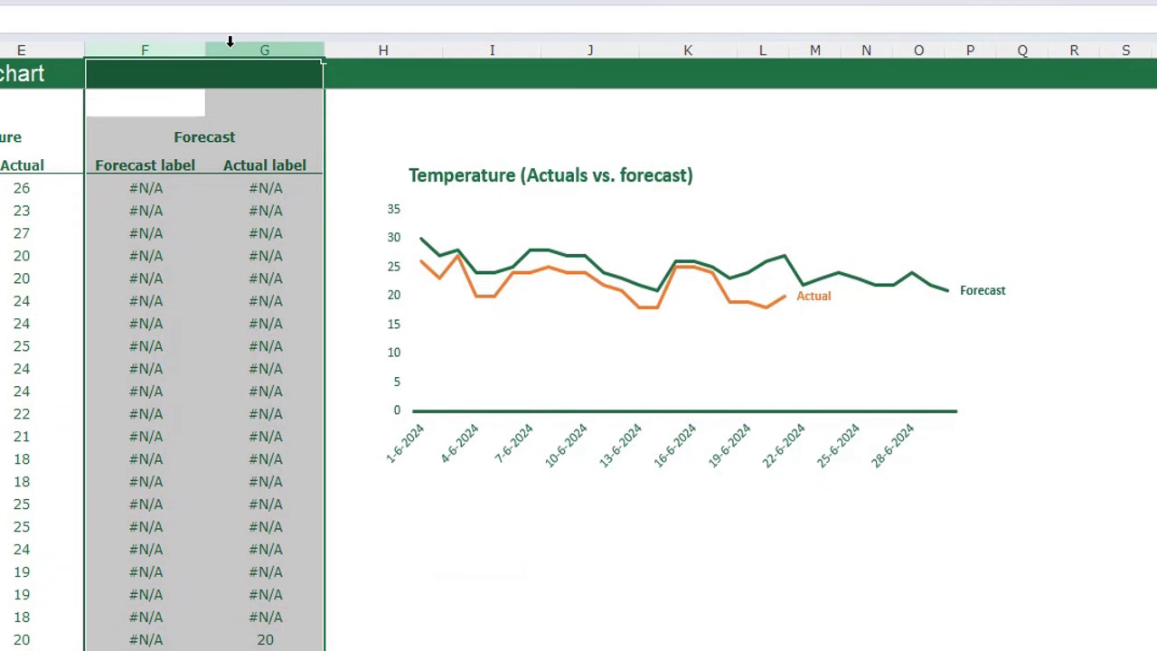
pyautogui.rightClick(230, 43)
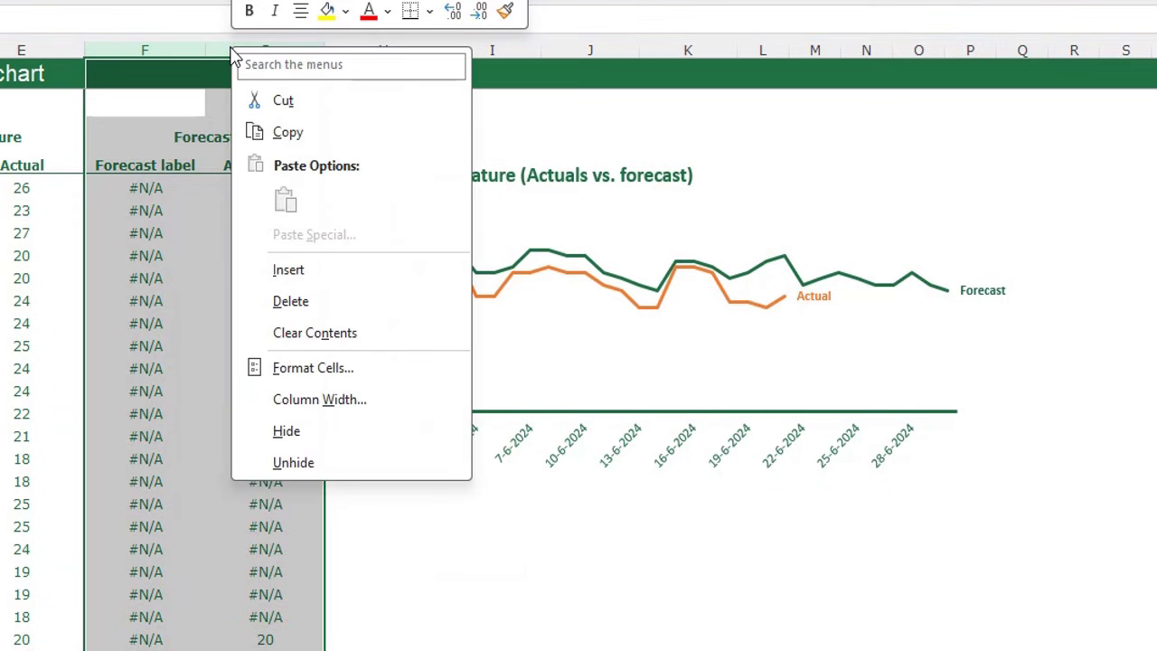
pyautogui.click(286, 432)
pyautogui.click(370, 571)
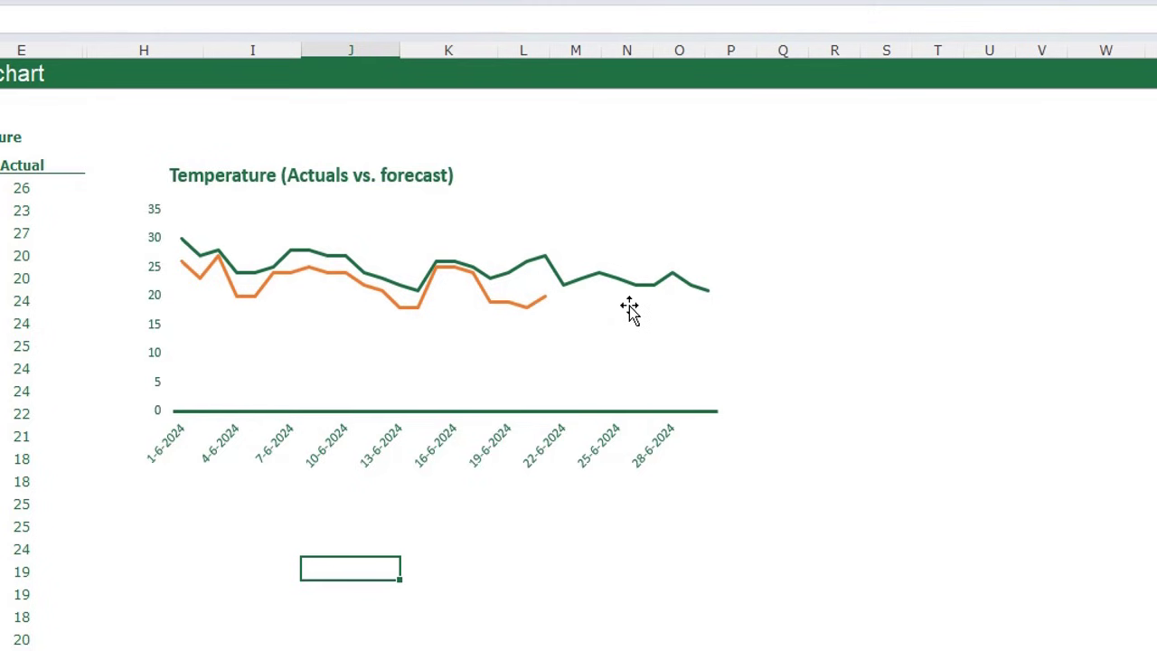
pyautogui.hotkey('ctrl', 'z')
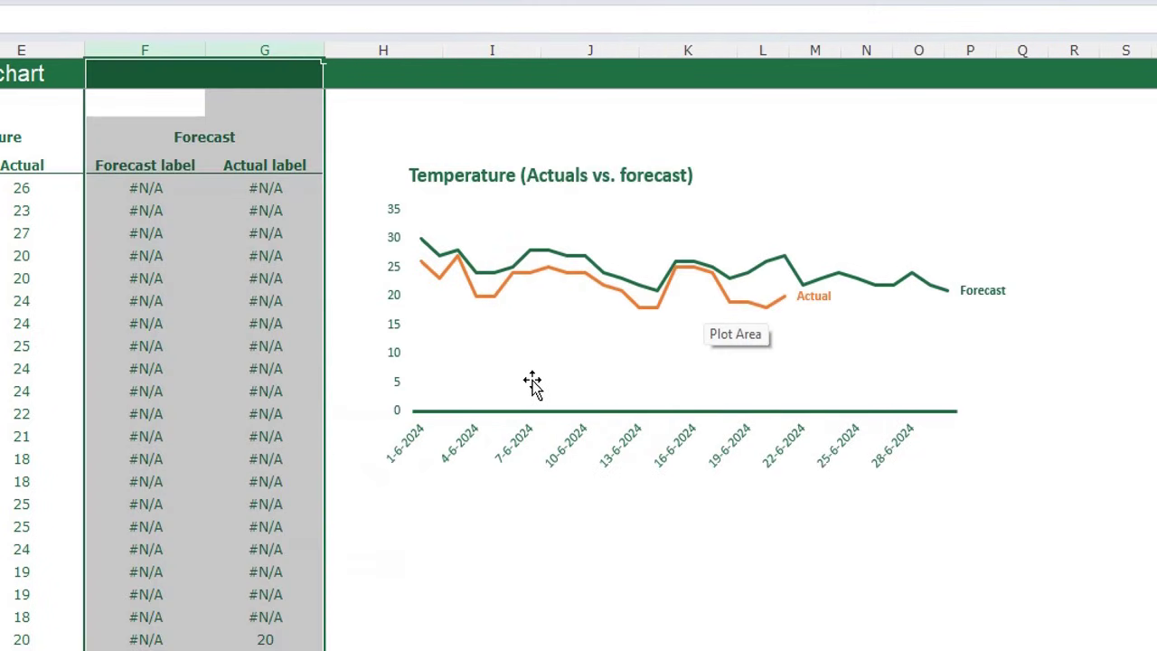
pyautogui.click(561, 608)
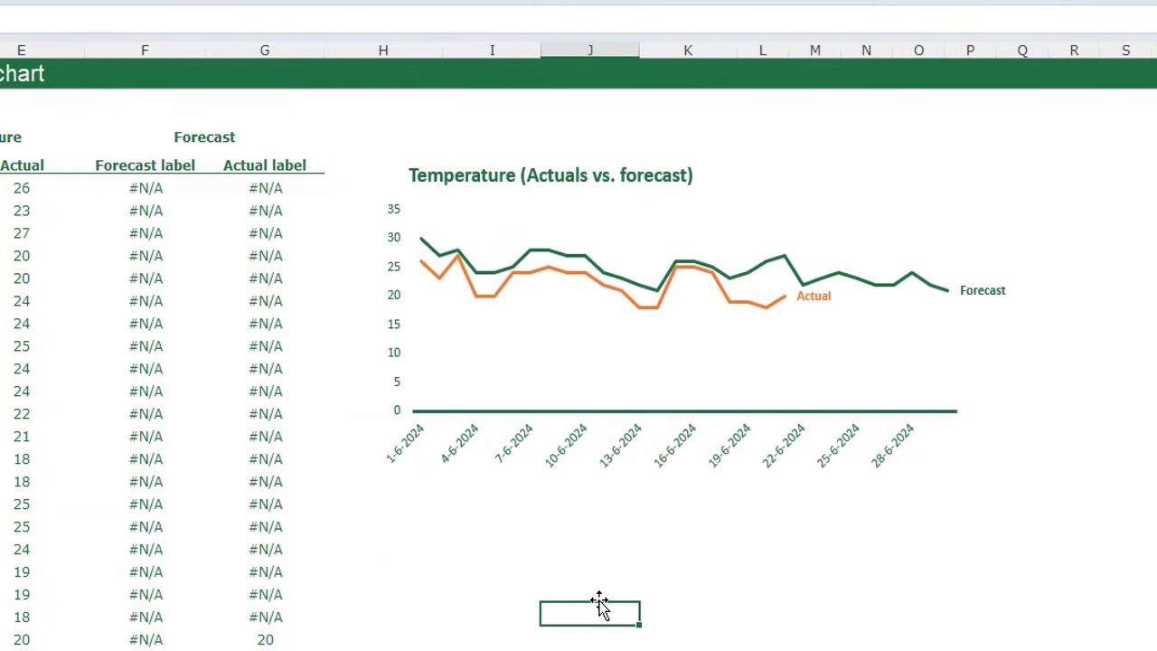
# Step: Enable 'Show data in hidden rows and columns' in the chart's Hidden and Empty Cells settings
pyautogui.rightClick(530, 352)
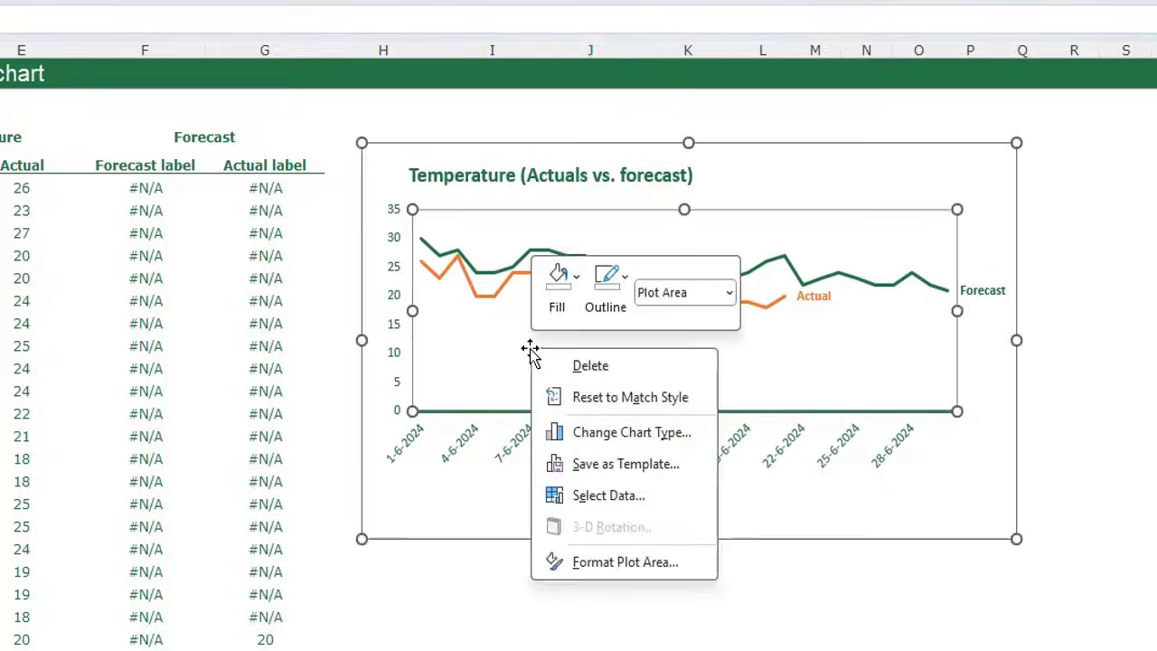
pyautogui.click(593, 497)
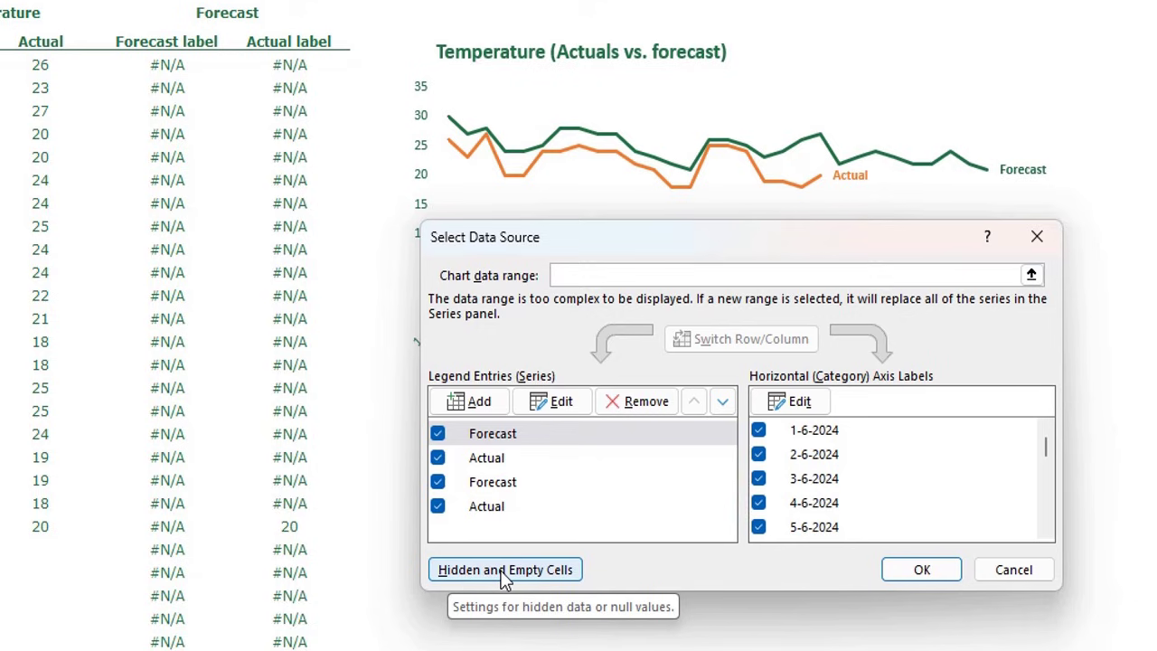
pyautogui.click(505, 583)
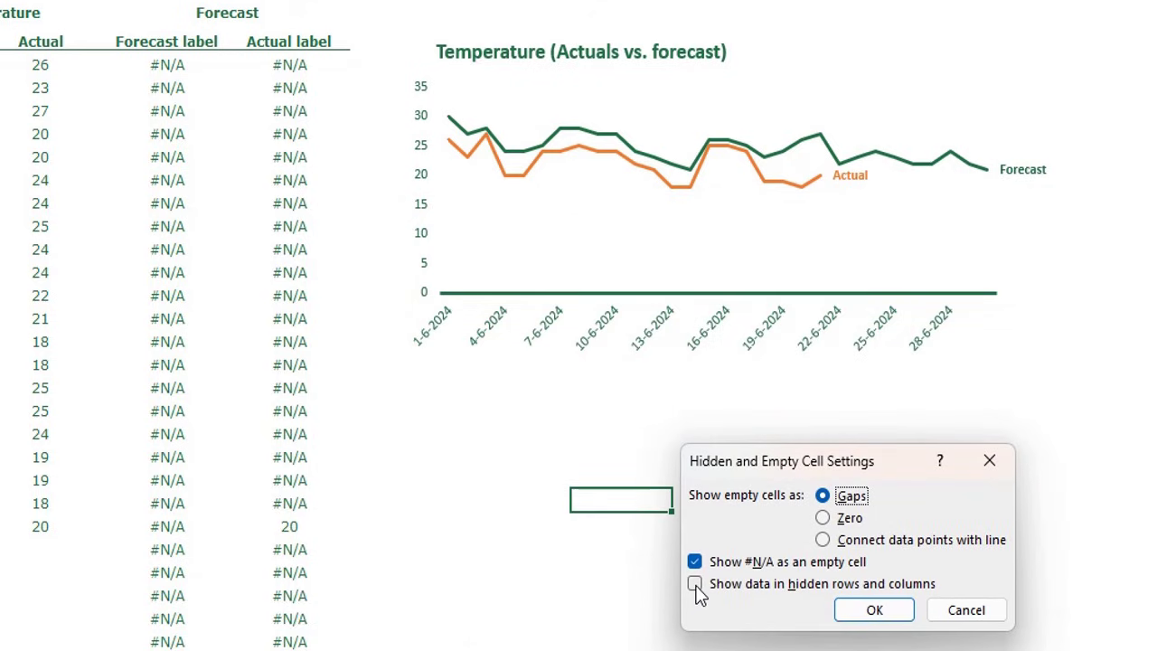
pyautogui.click(694, 584)
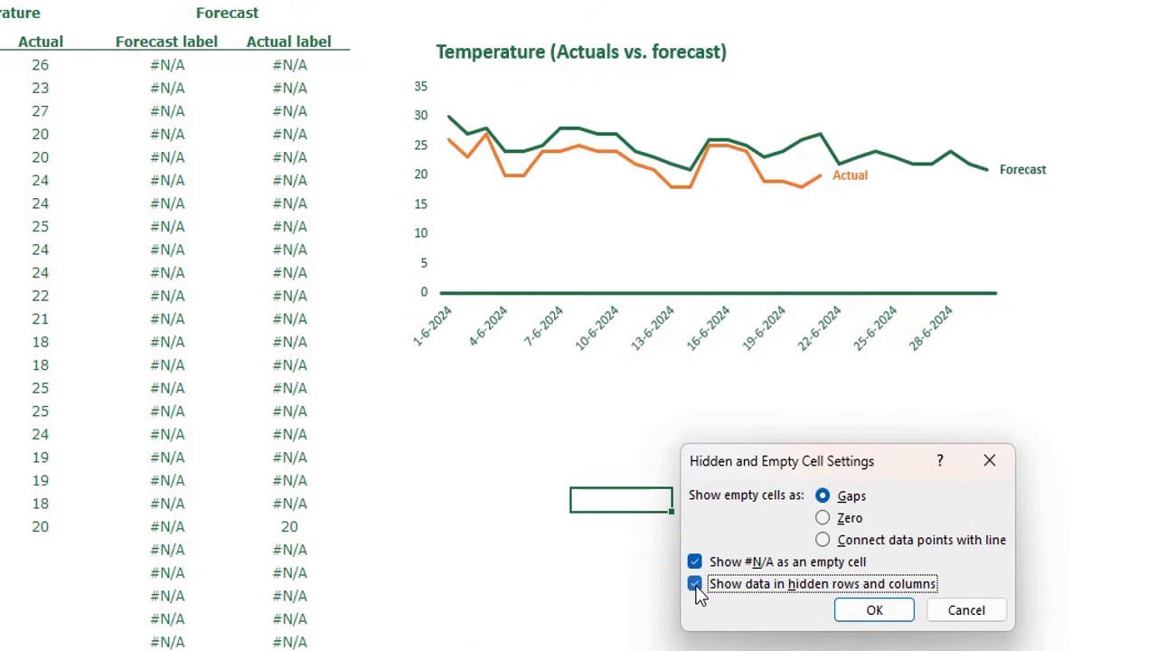
pyautogui.click(873, 611)
pyautogui.click(924, 572)
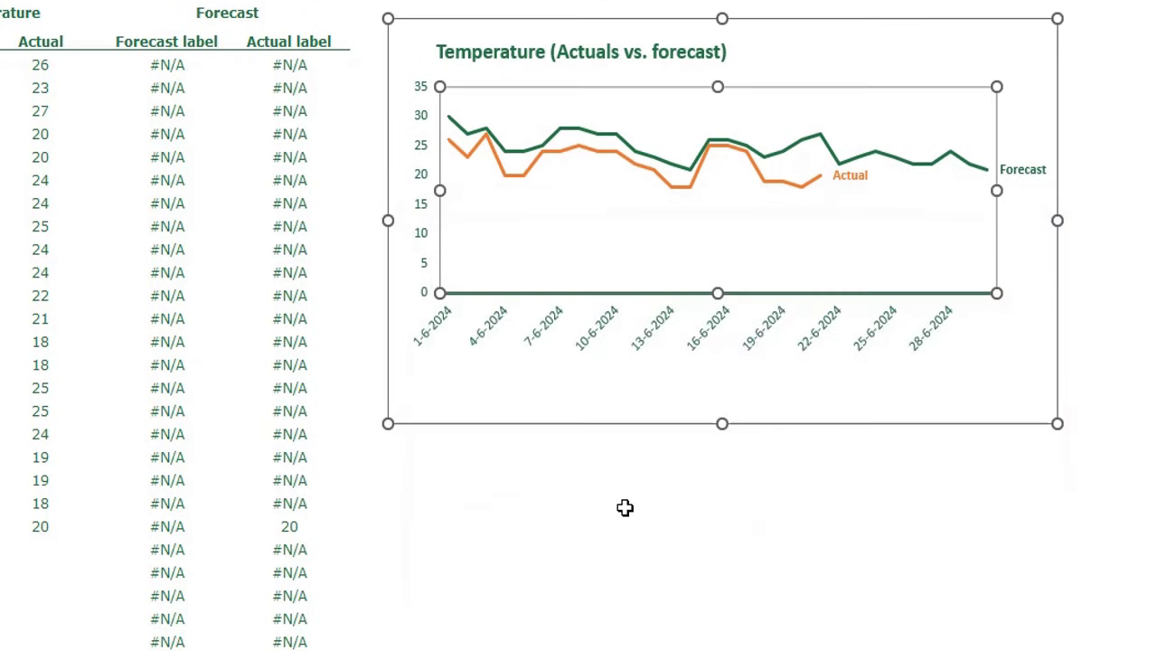
# Step: Hide columns F and G, the Forecast and Actual label columns
pyautogui.click(501, 544)
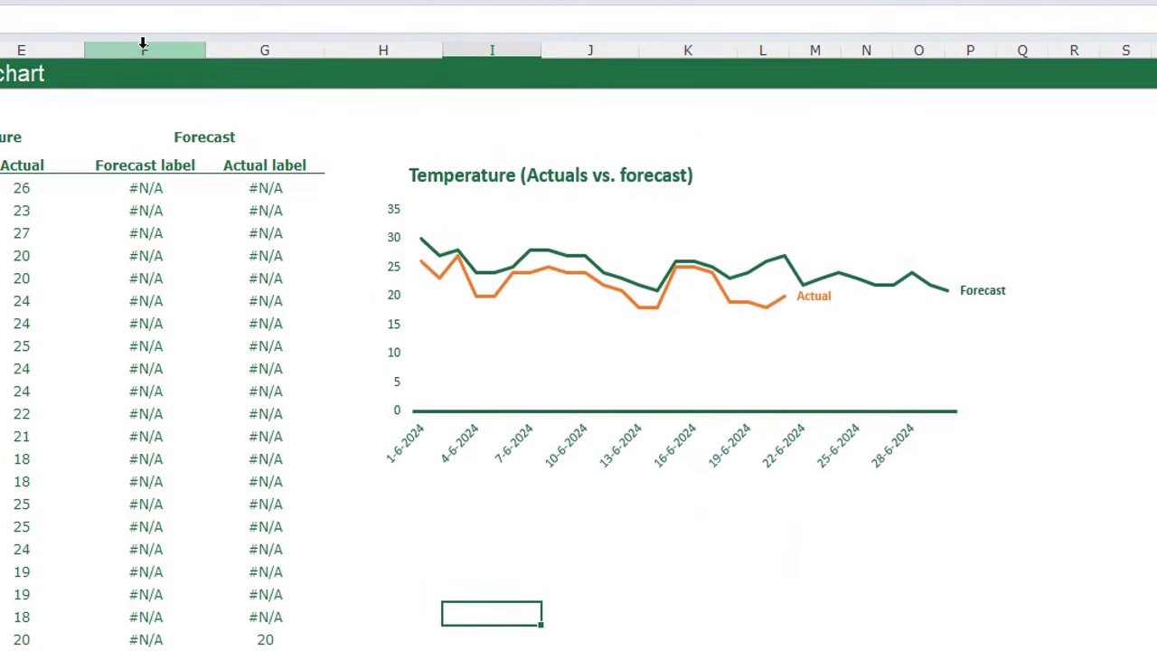
pyautogui.click(181, 47)
pyautogui.moveTo(181, 47); pyautogui.dragTo(245, 43)
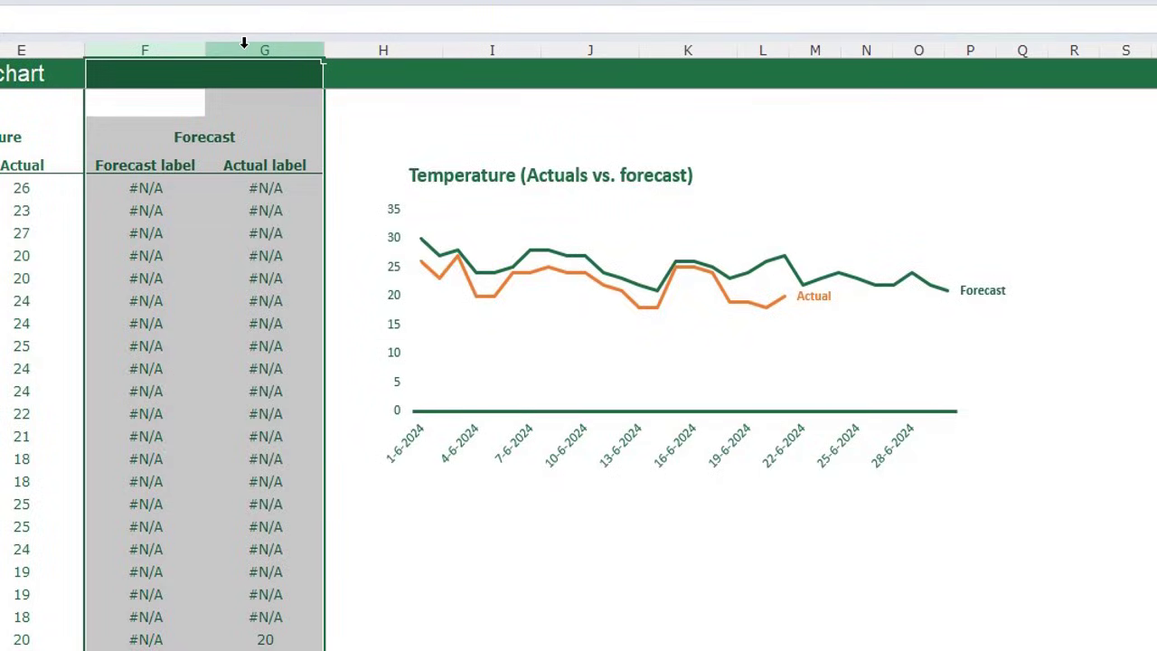
pyautogui.rightClick(248, 53)
pyautogui.click(307, 432)
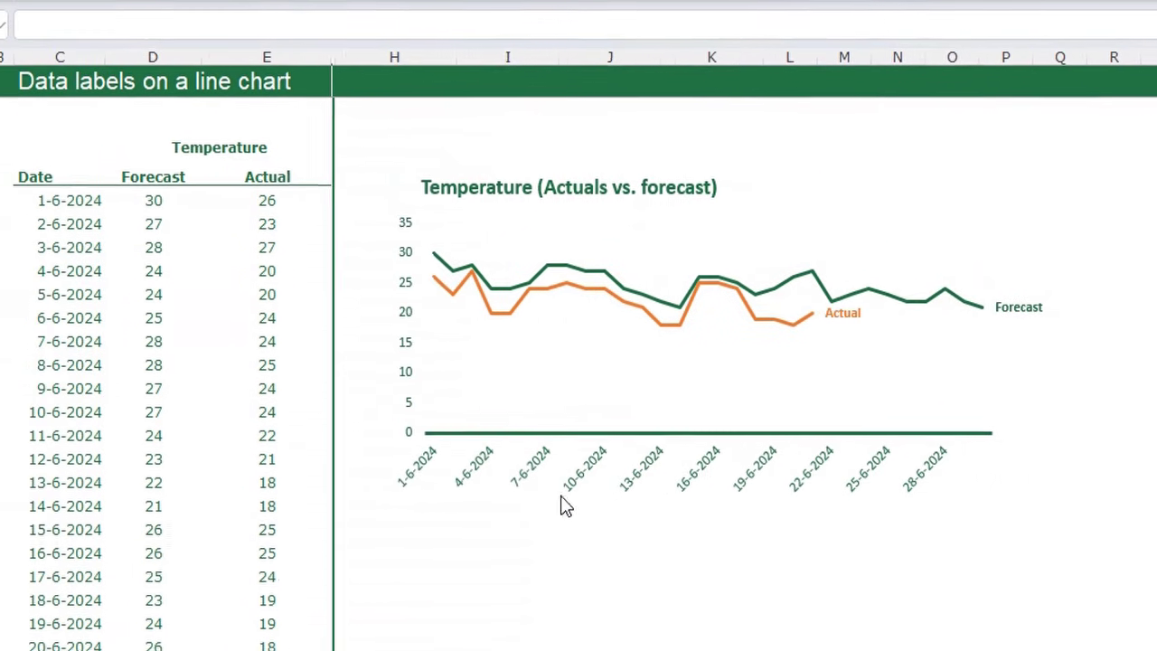